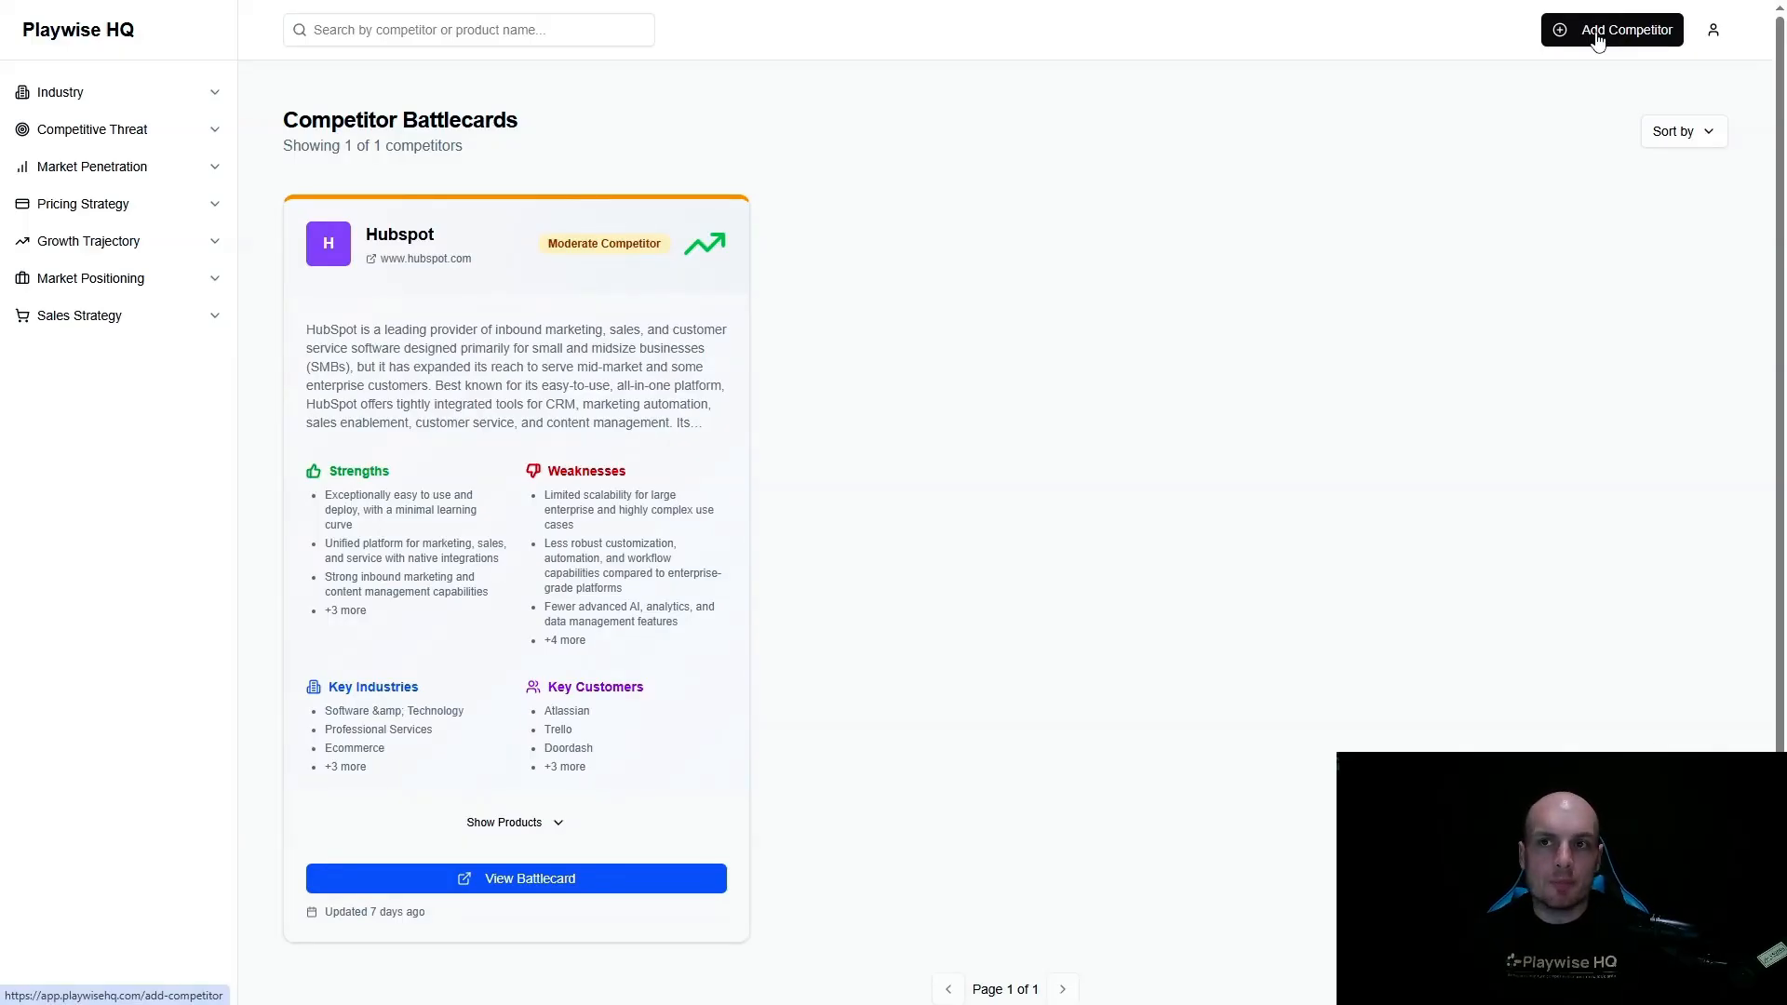
- Start a new competitor named SugarCRM with its description filled in, and proceed to its market position
{"action": "left_click", "coordinate": [1598, 41]}
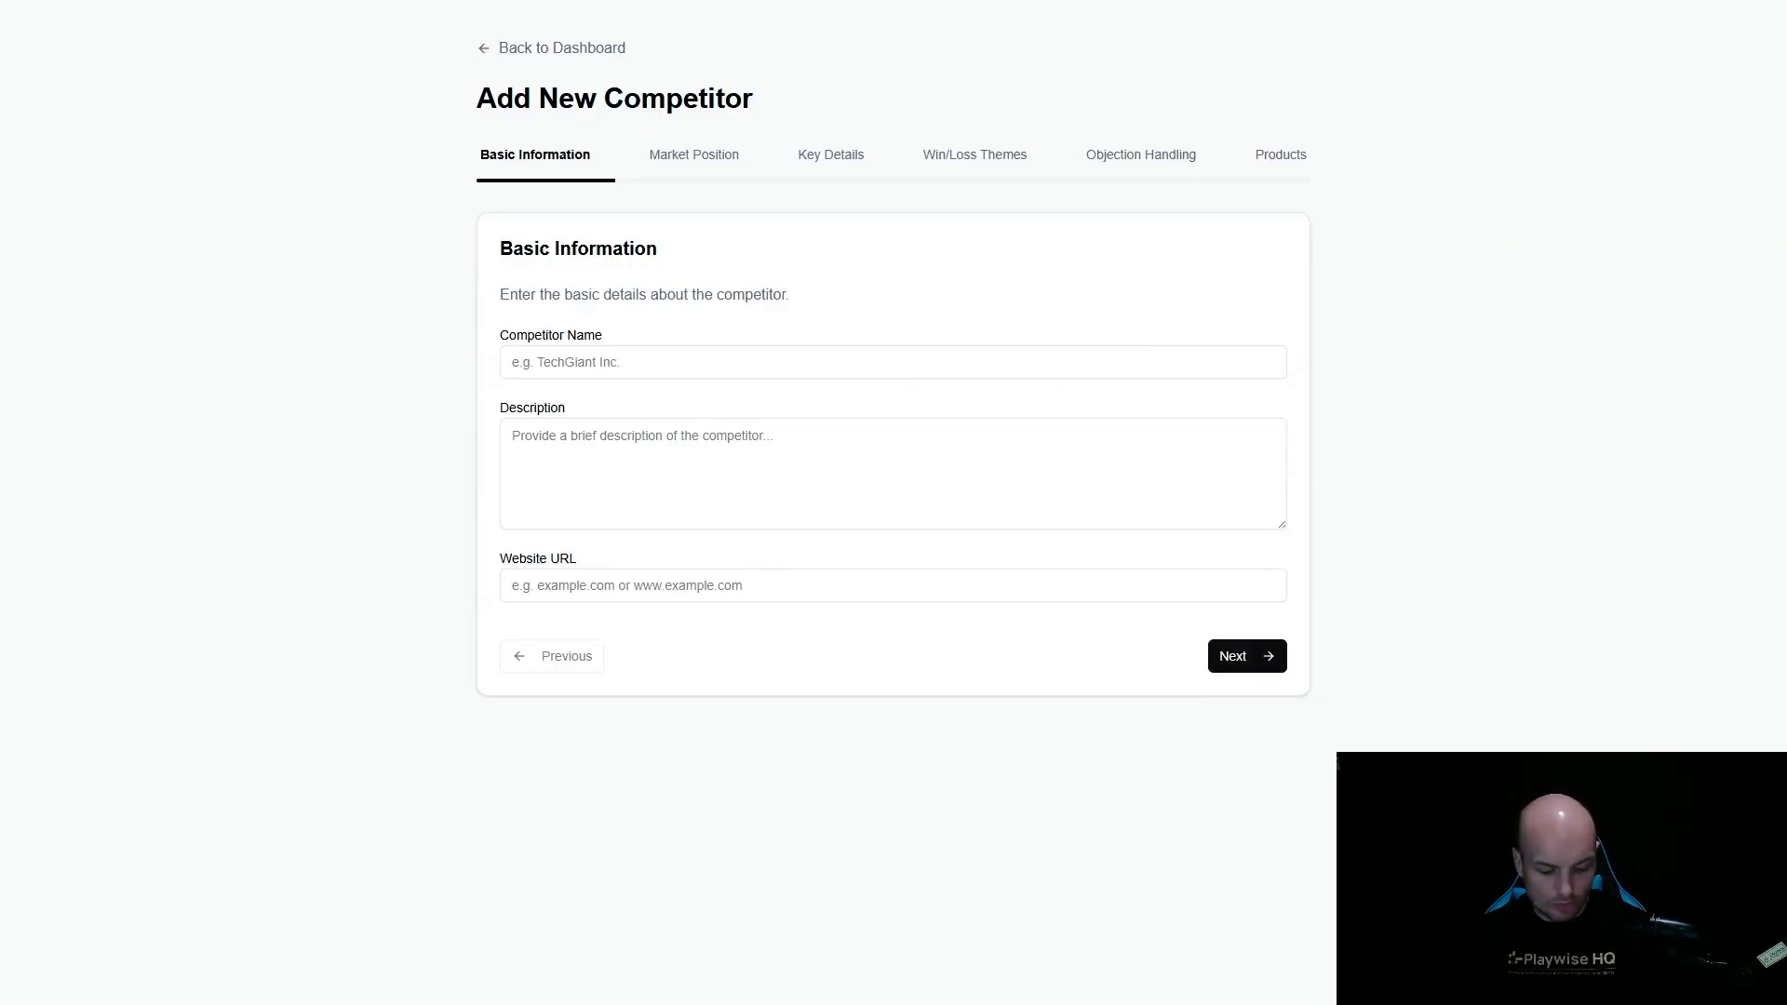
{"action": "left_click", "coordinate": [728, 377]}
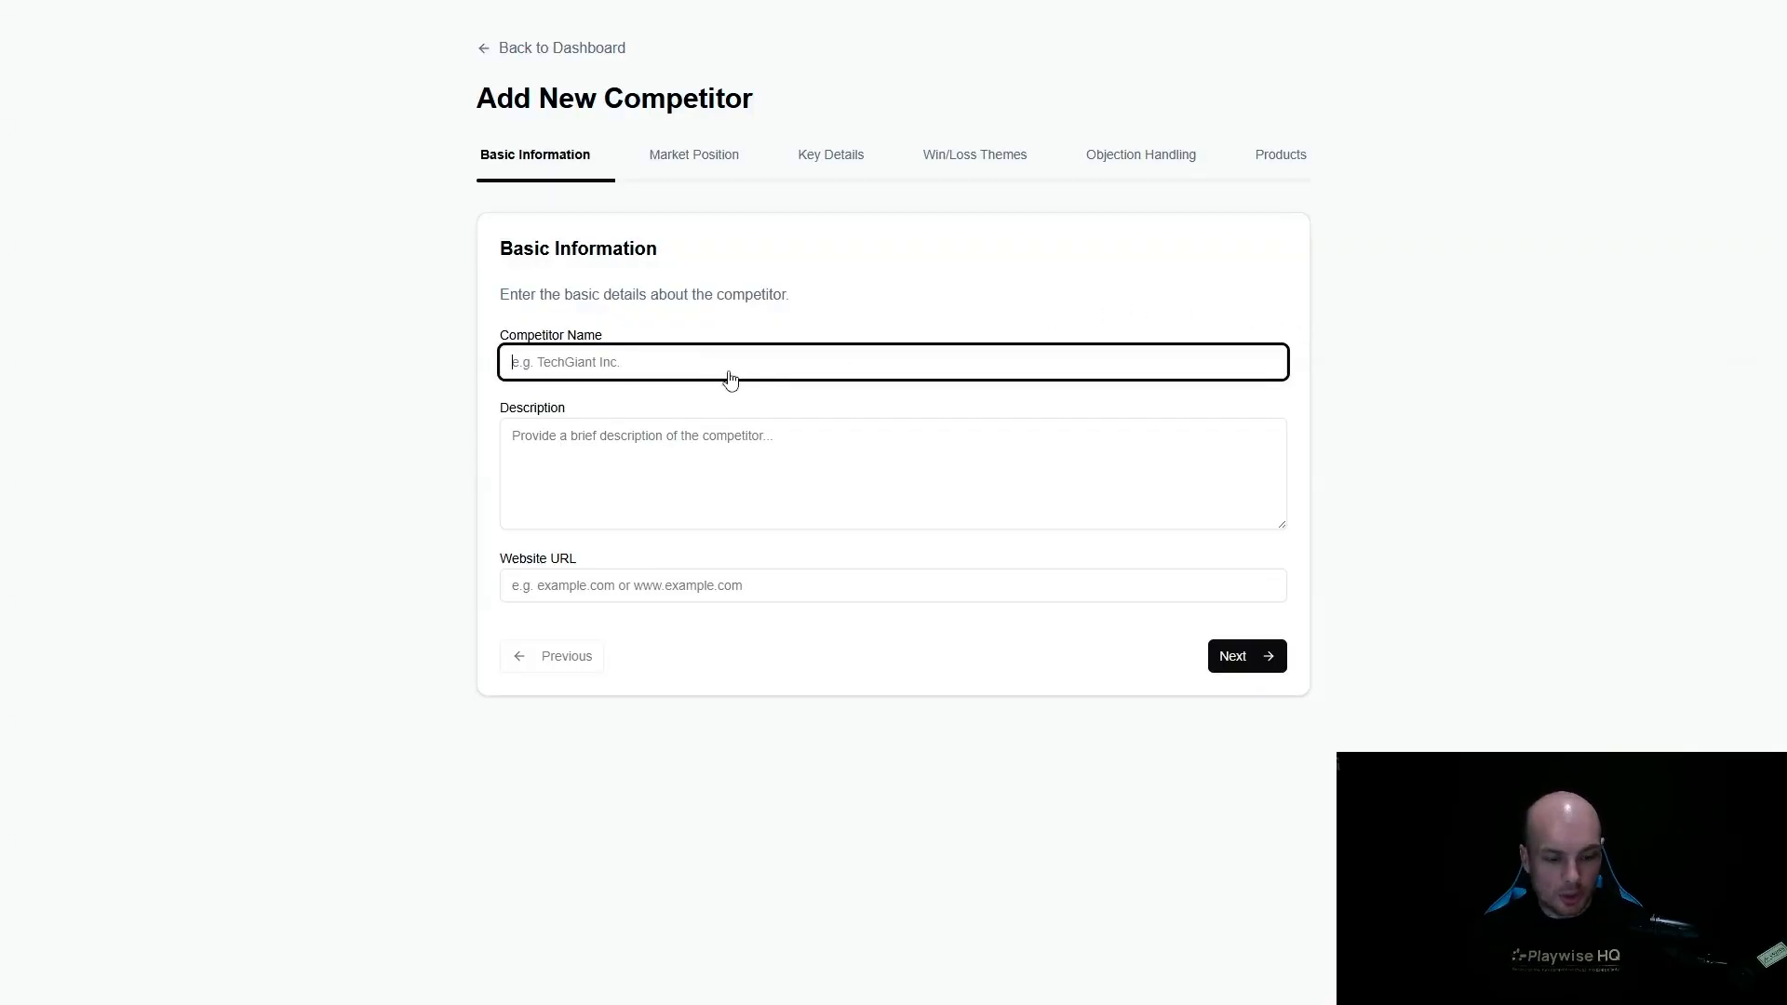
{"action": "type", "text": "SugarCRM"}
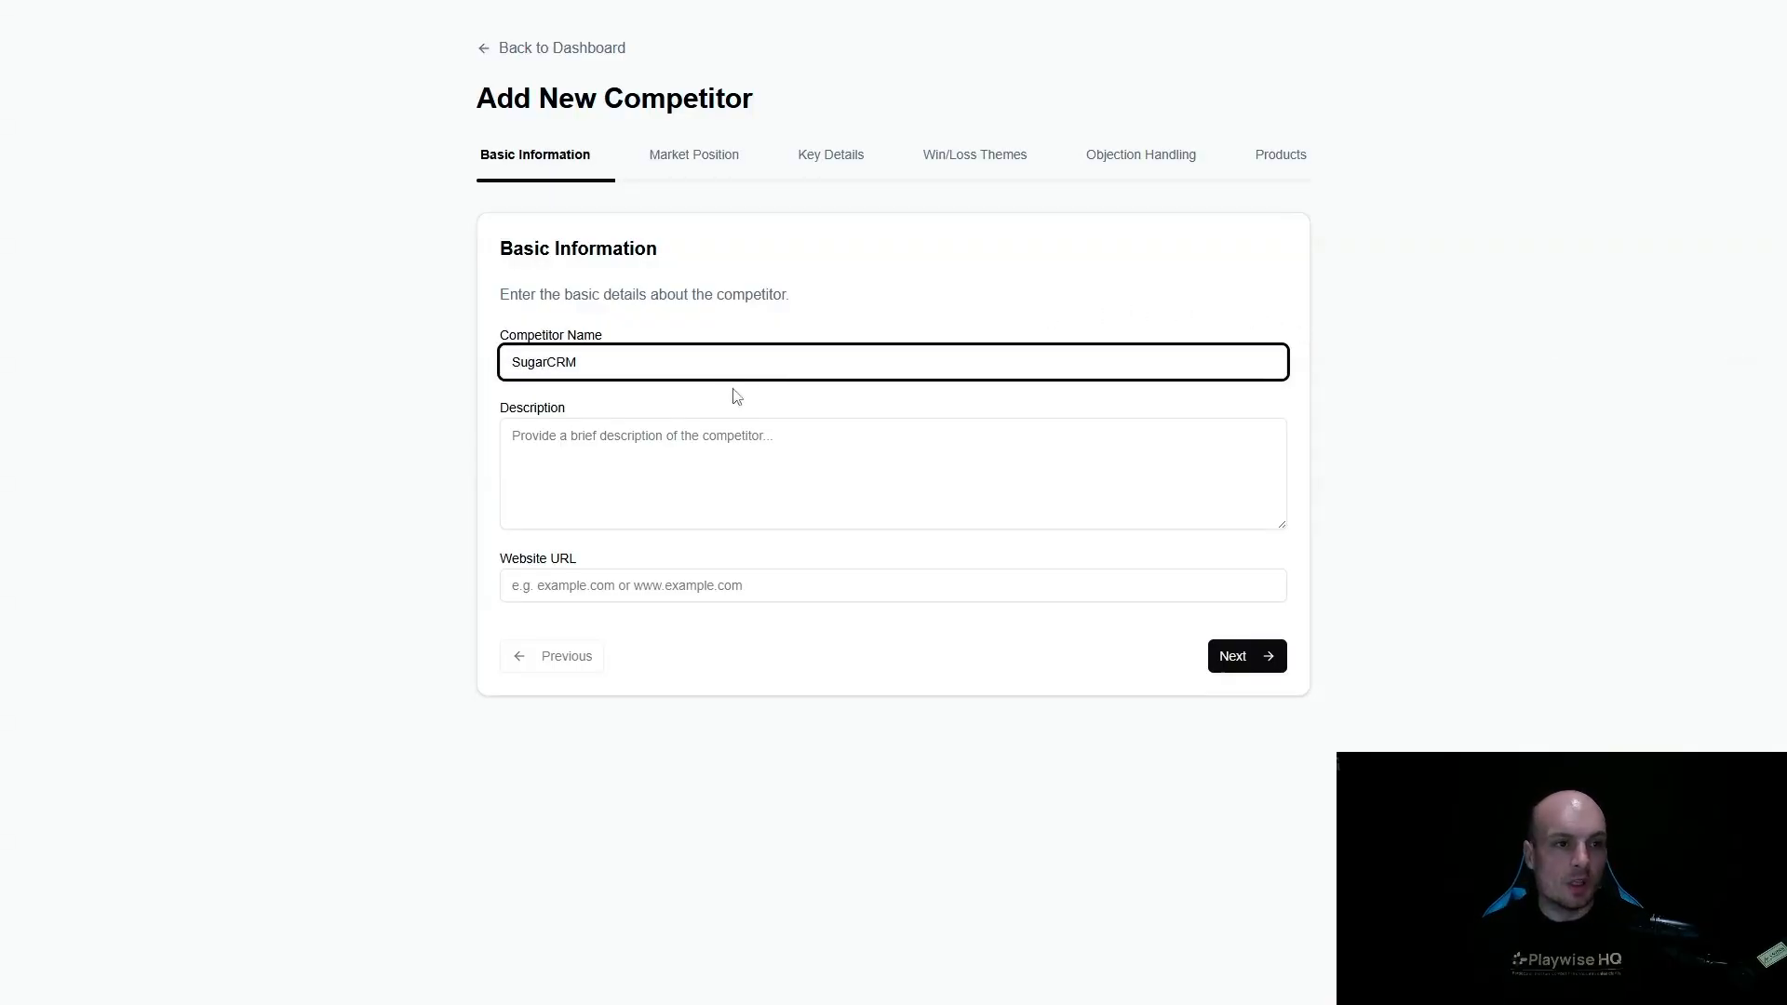
{"action": "left_click", "coordinate": [668, 454]}
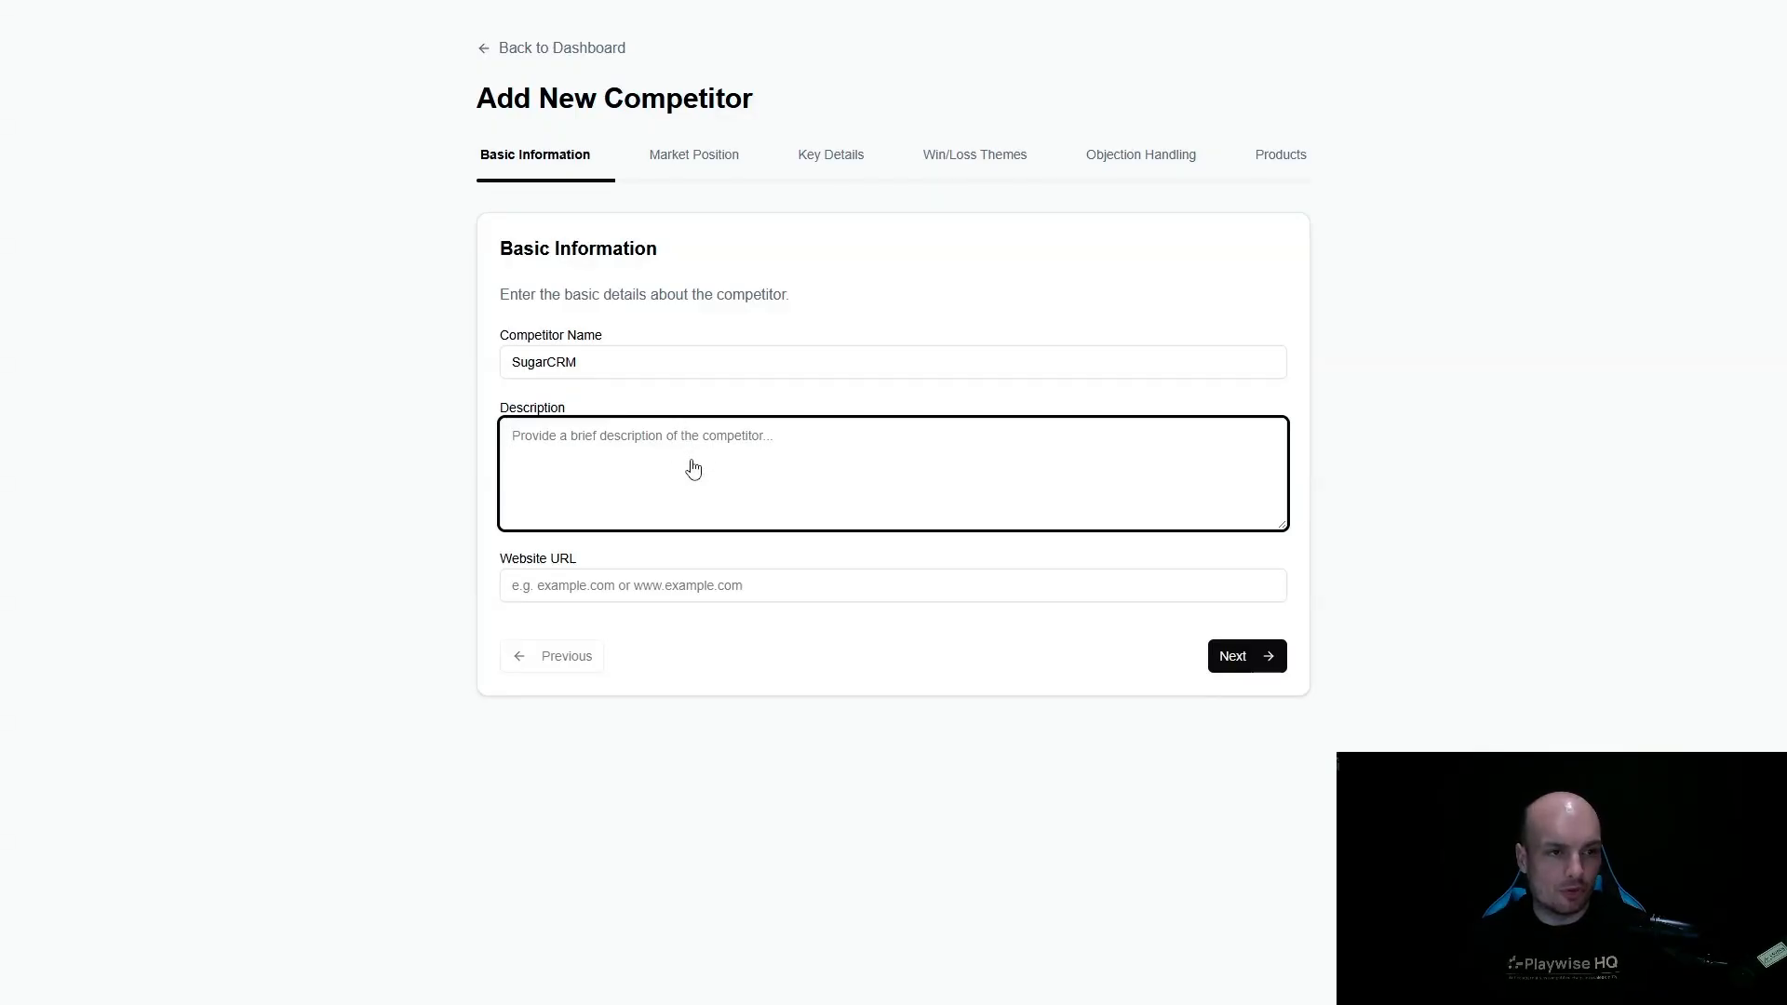
{"action": "key", "text": "ctrl+v"}
{"action": "left_click", "coordinate": [1252, 731]}
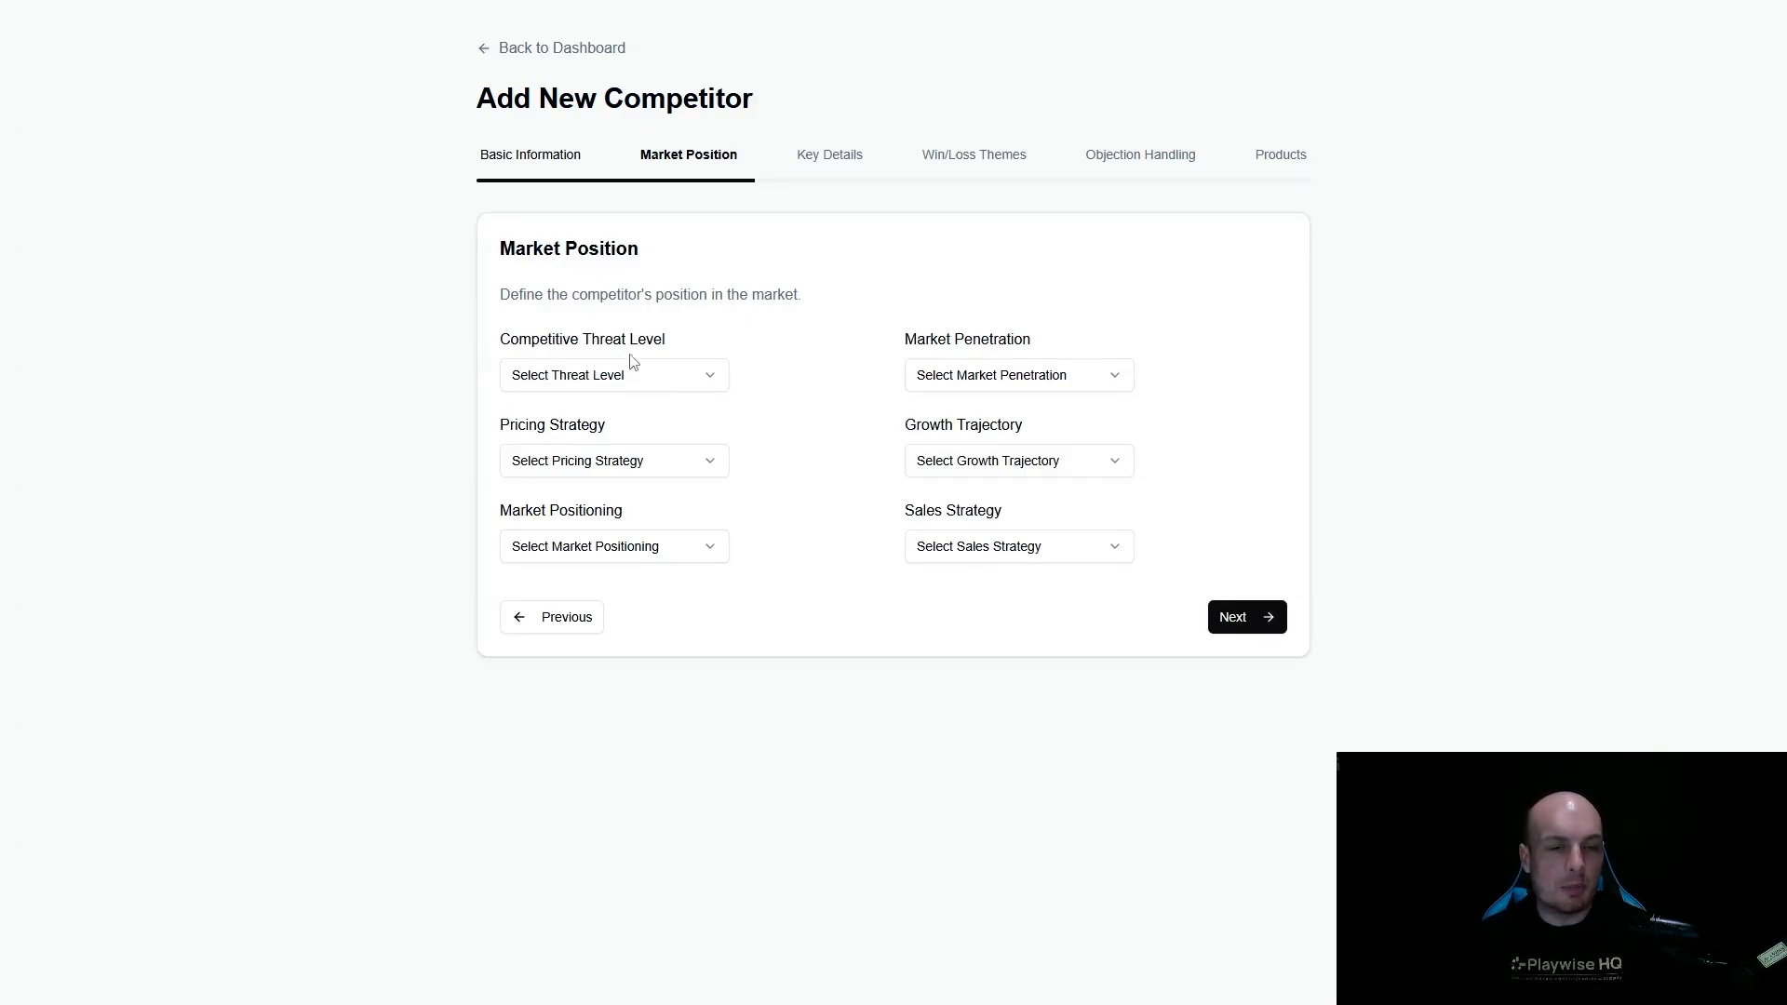
- Set the threat level to Moderate Competitor, the pricing strategy to SaaS Subscription and the market positioning to Premium Alternative
{"action": "left_click", "coordinate": [667, 382]}
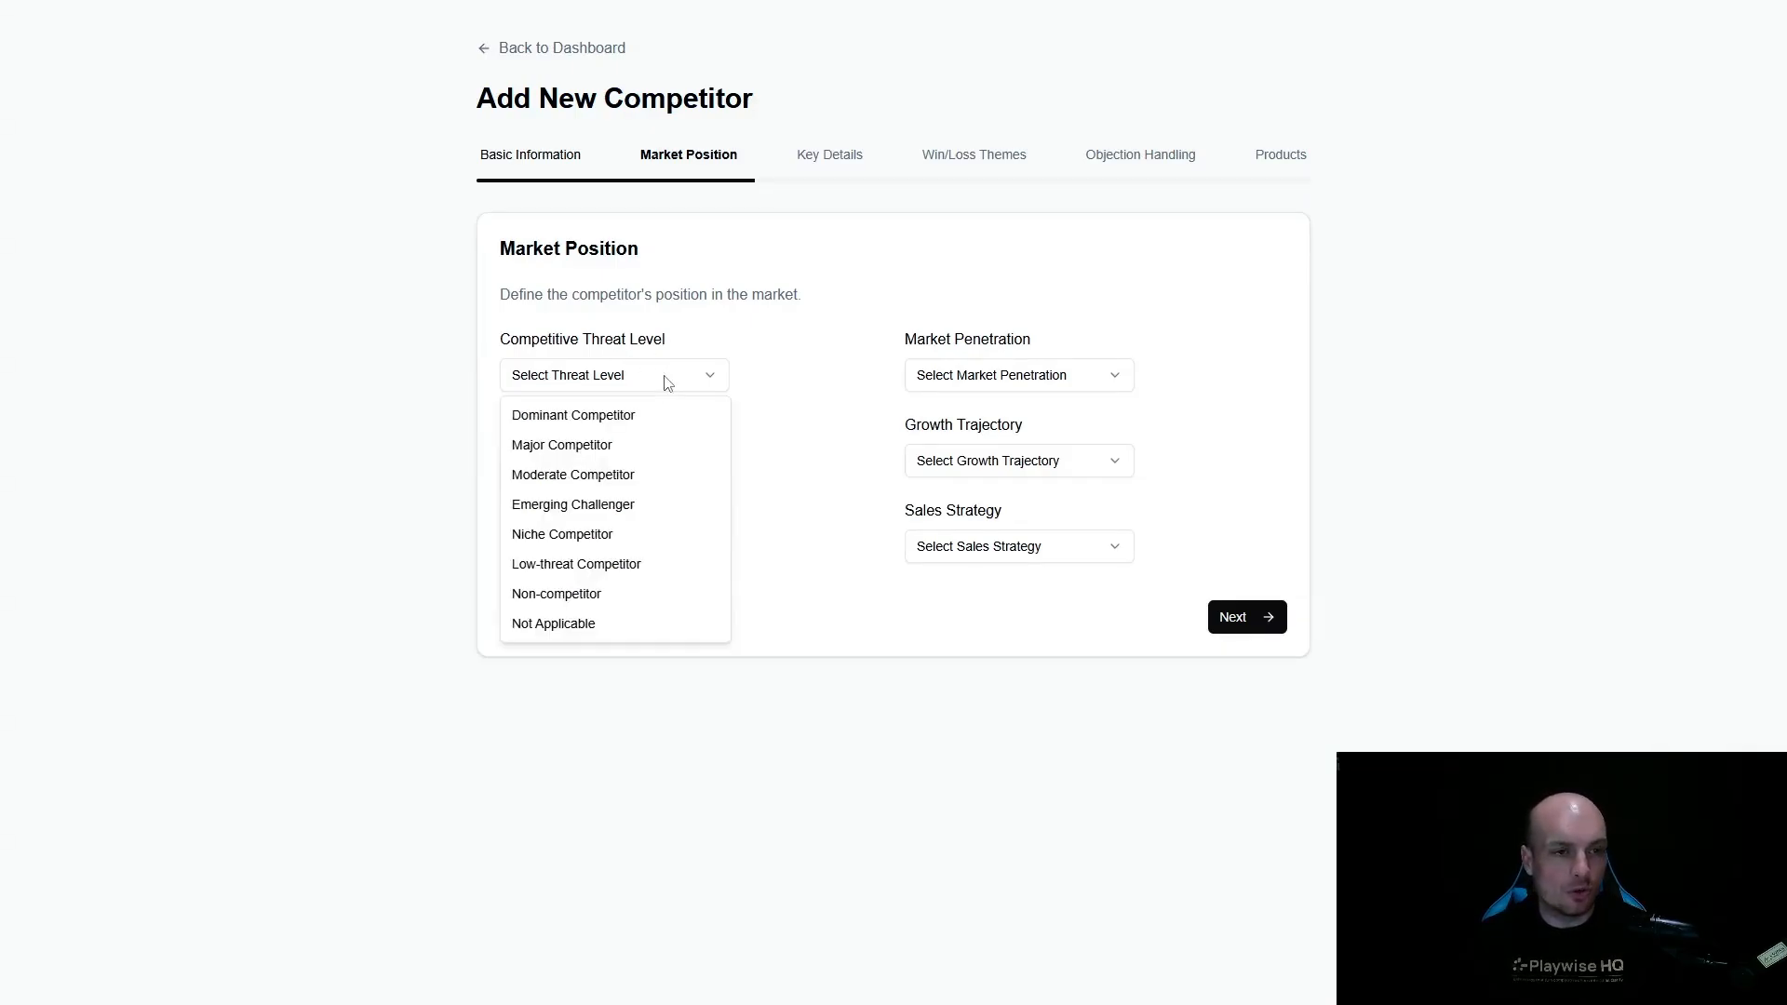
{"action": "left_click", "coordinate": [598, 479]}
{"action": "left_click", "coordinate": [650, 466]}
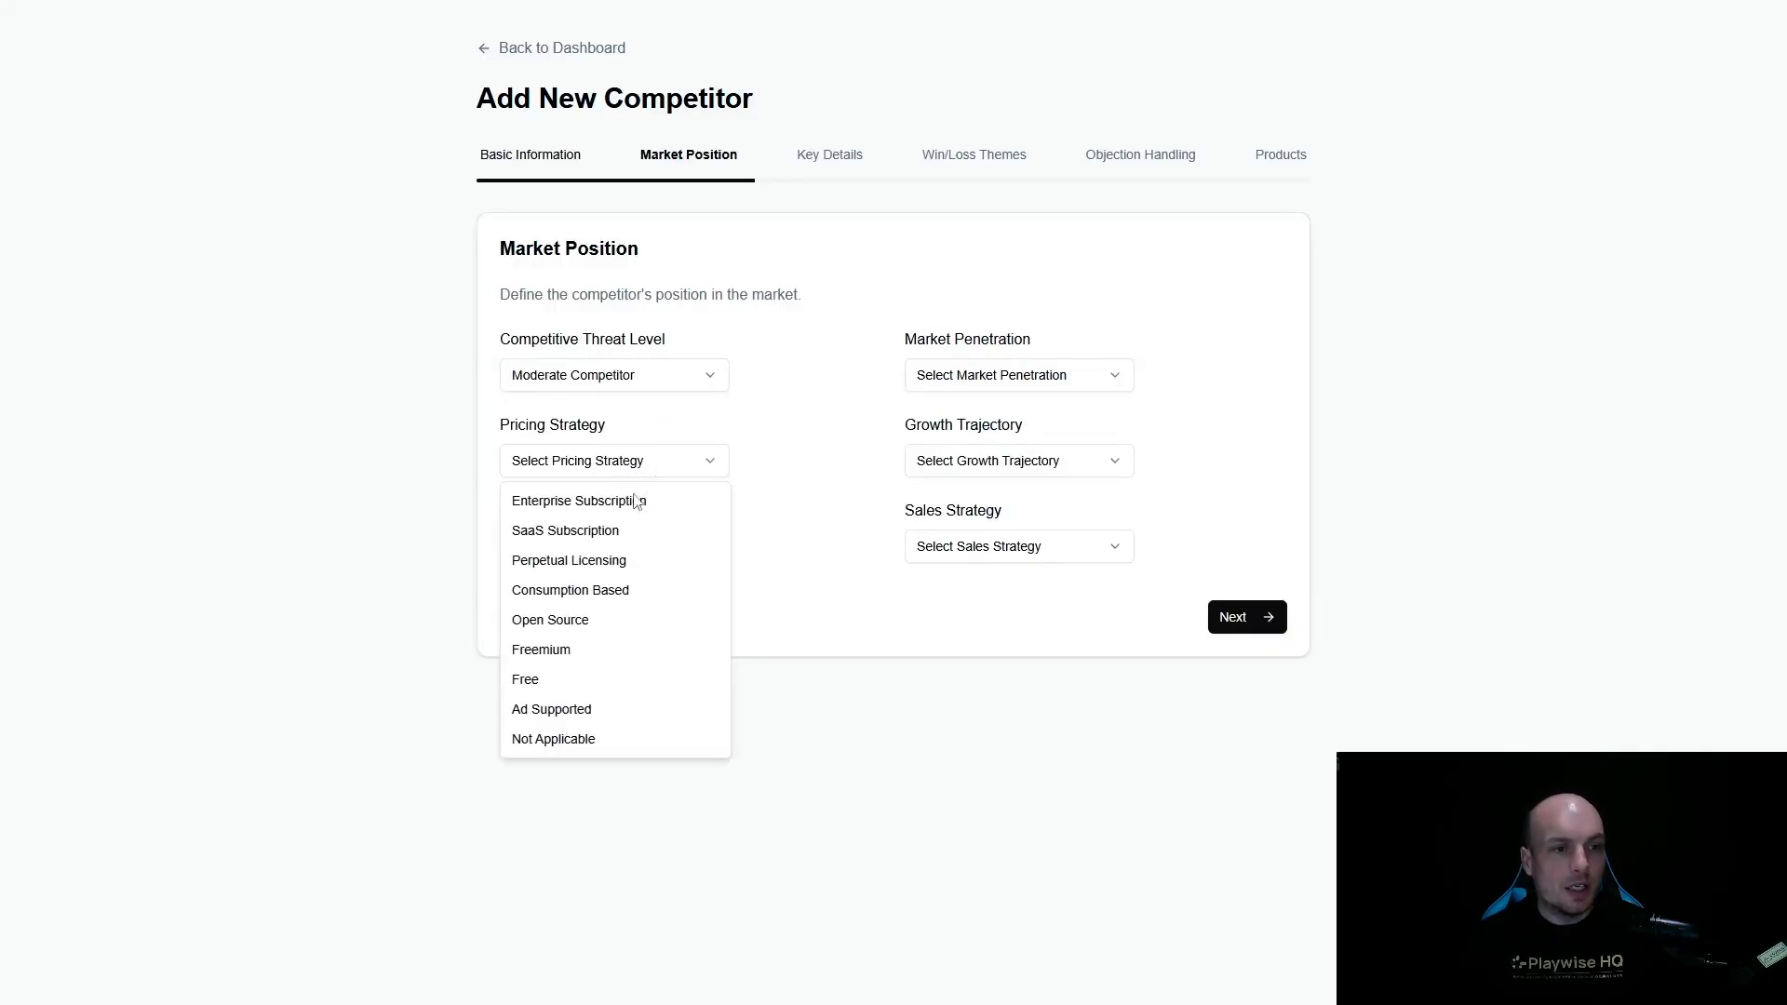
{"action": "left_click", "coordinate": [606, 532]}
{"action": "left_click", "coordinate": [607, 546]}
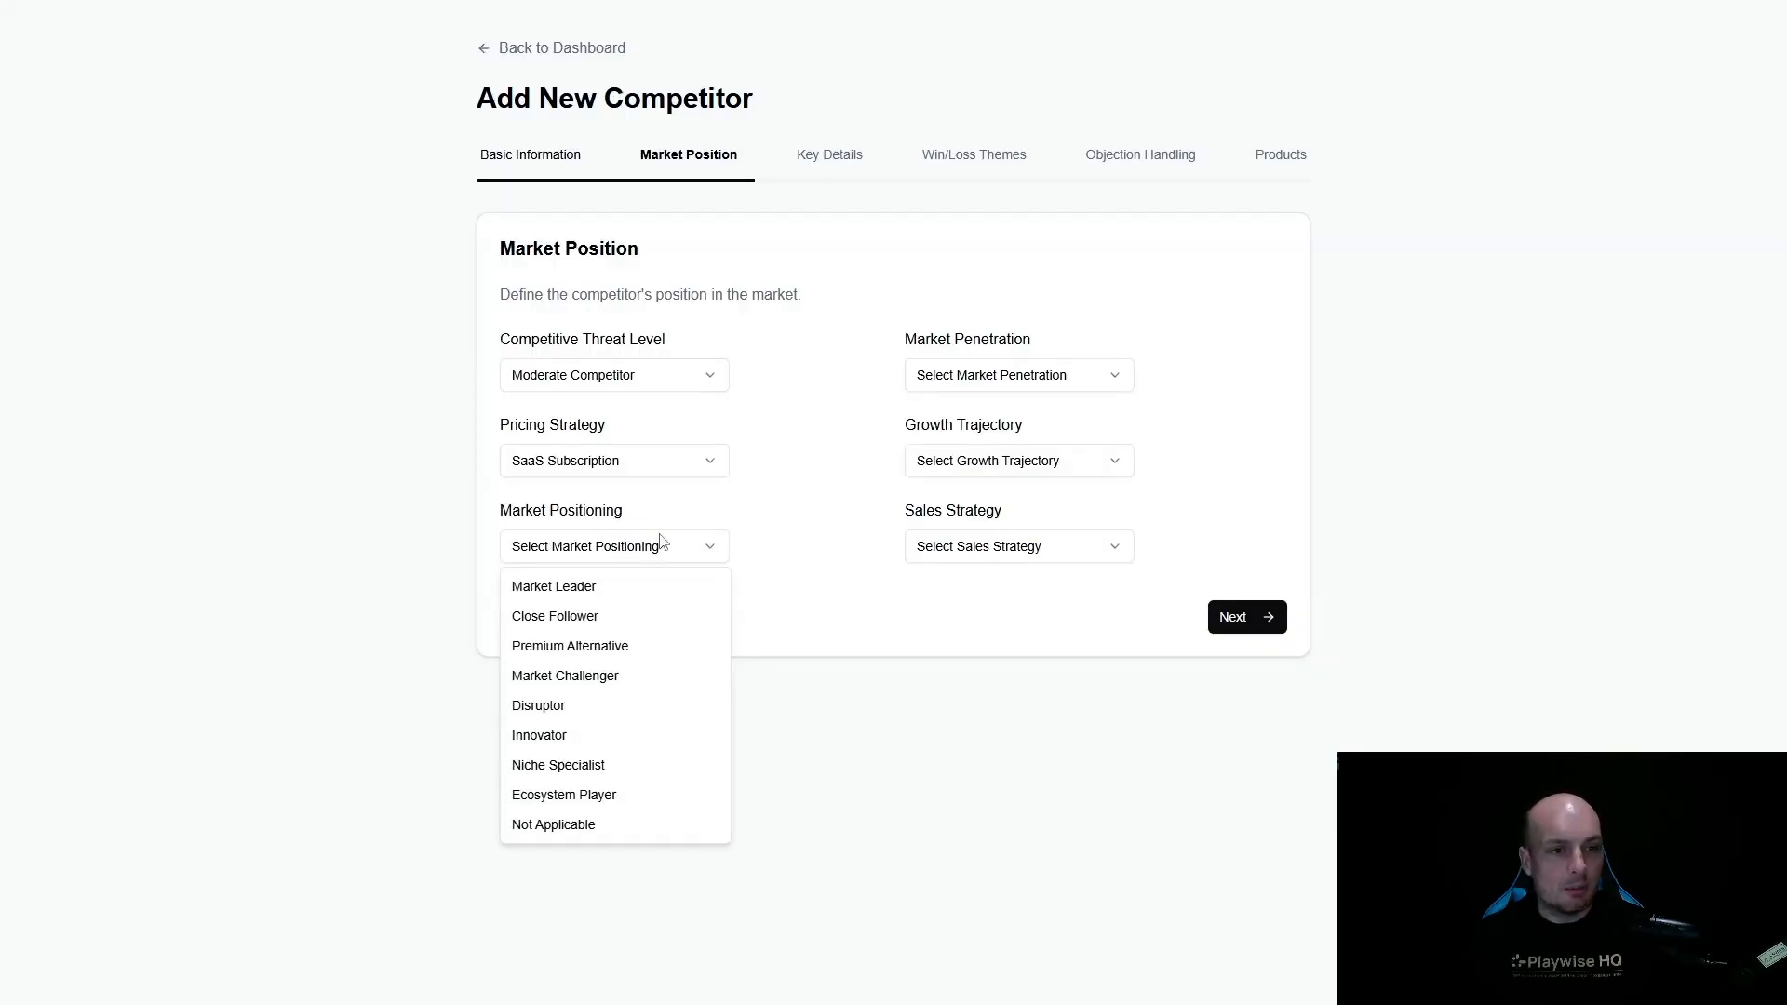
{"action": "left_click", "coordinate": [591, 649]}
- Set Moderate Market Penetration, High Growth trajectory and Direct Enterprise Sales strategy, and proceed to the key details
{"action": "left_click", "coordinate": [1050, 376]}
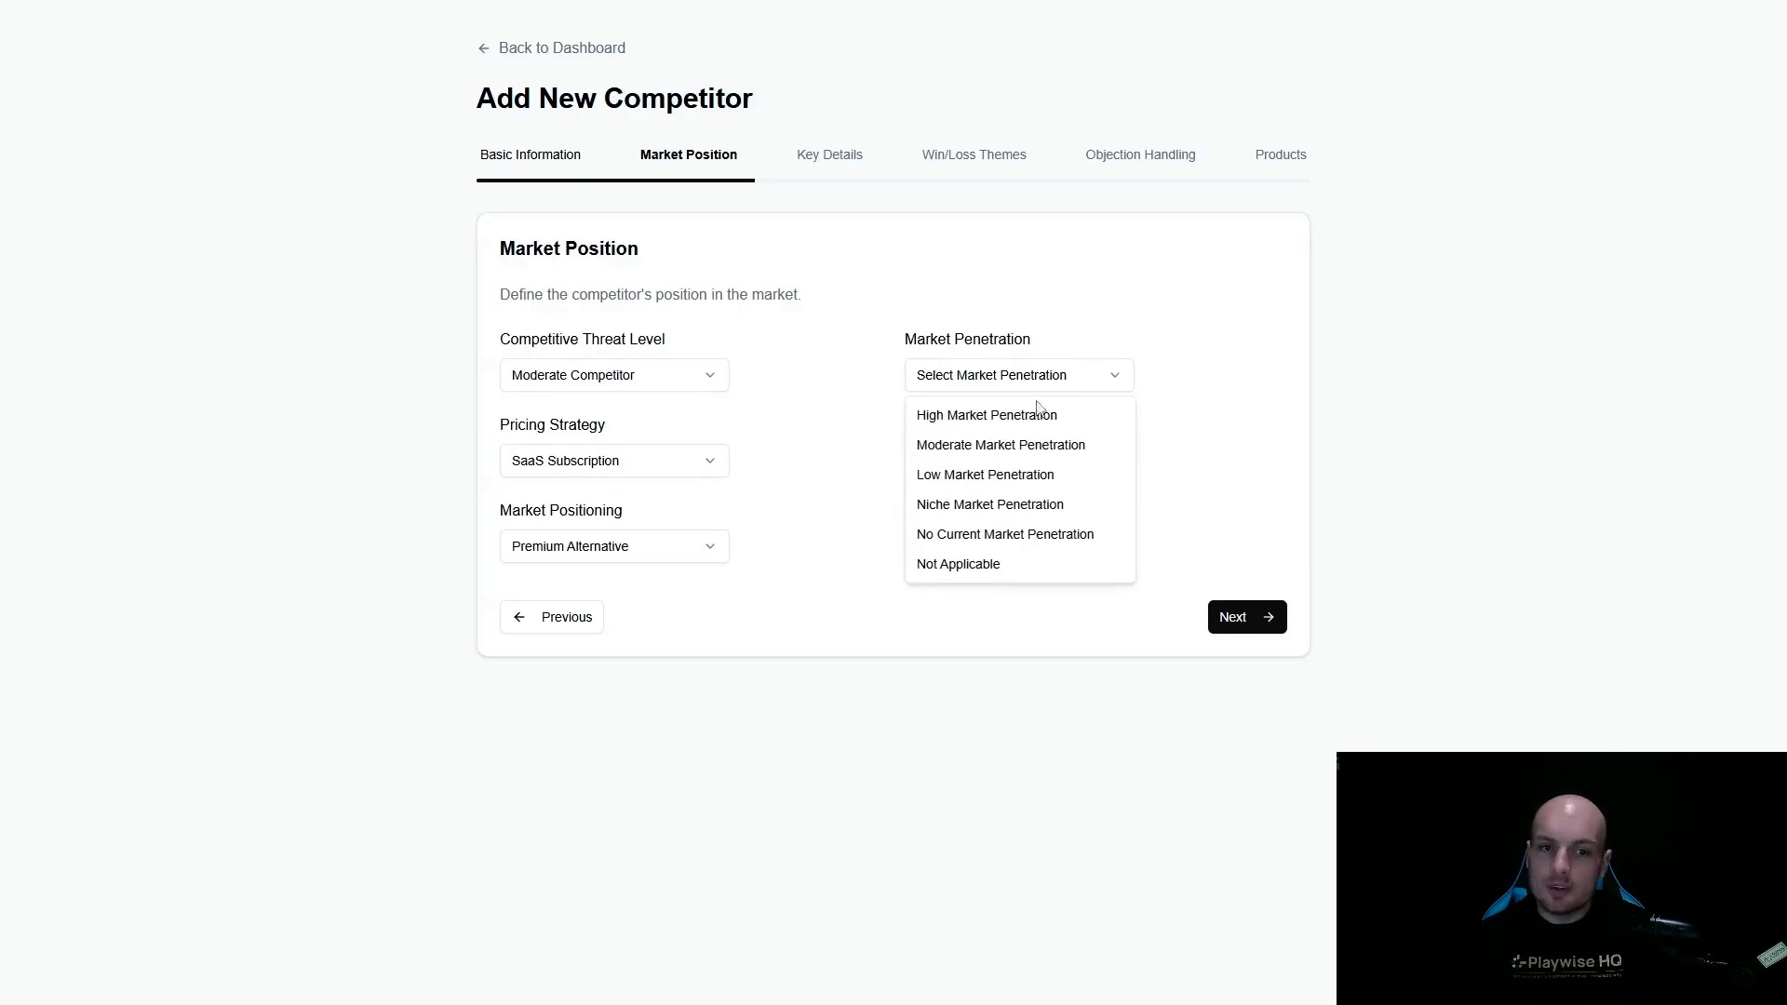
{"action": "left_click", "coordinate": [1028, 447]}
{"action": "left_click", "coordinate": [1012, 470]}
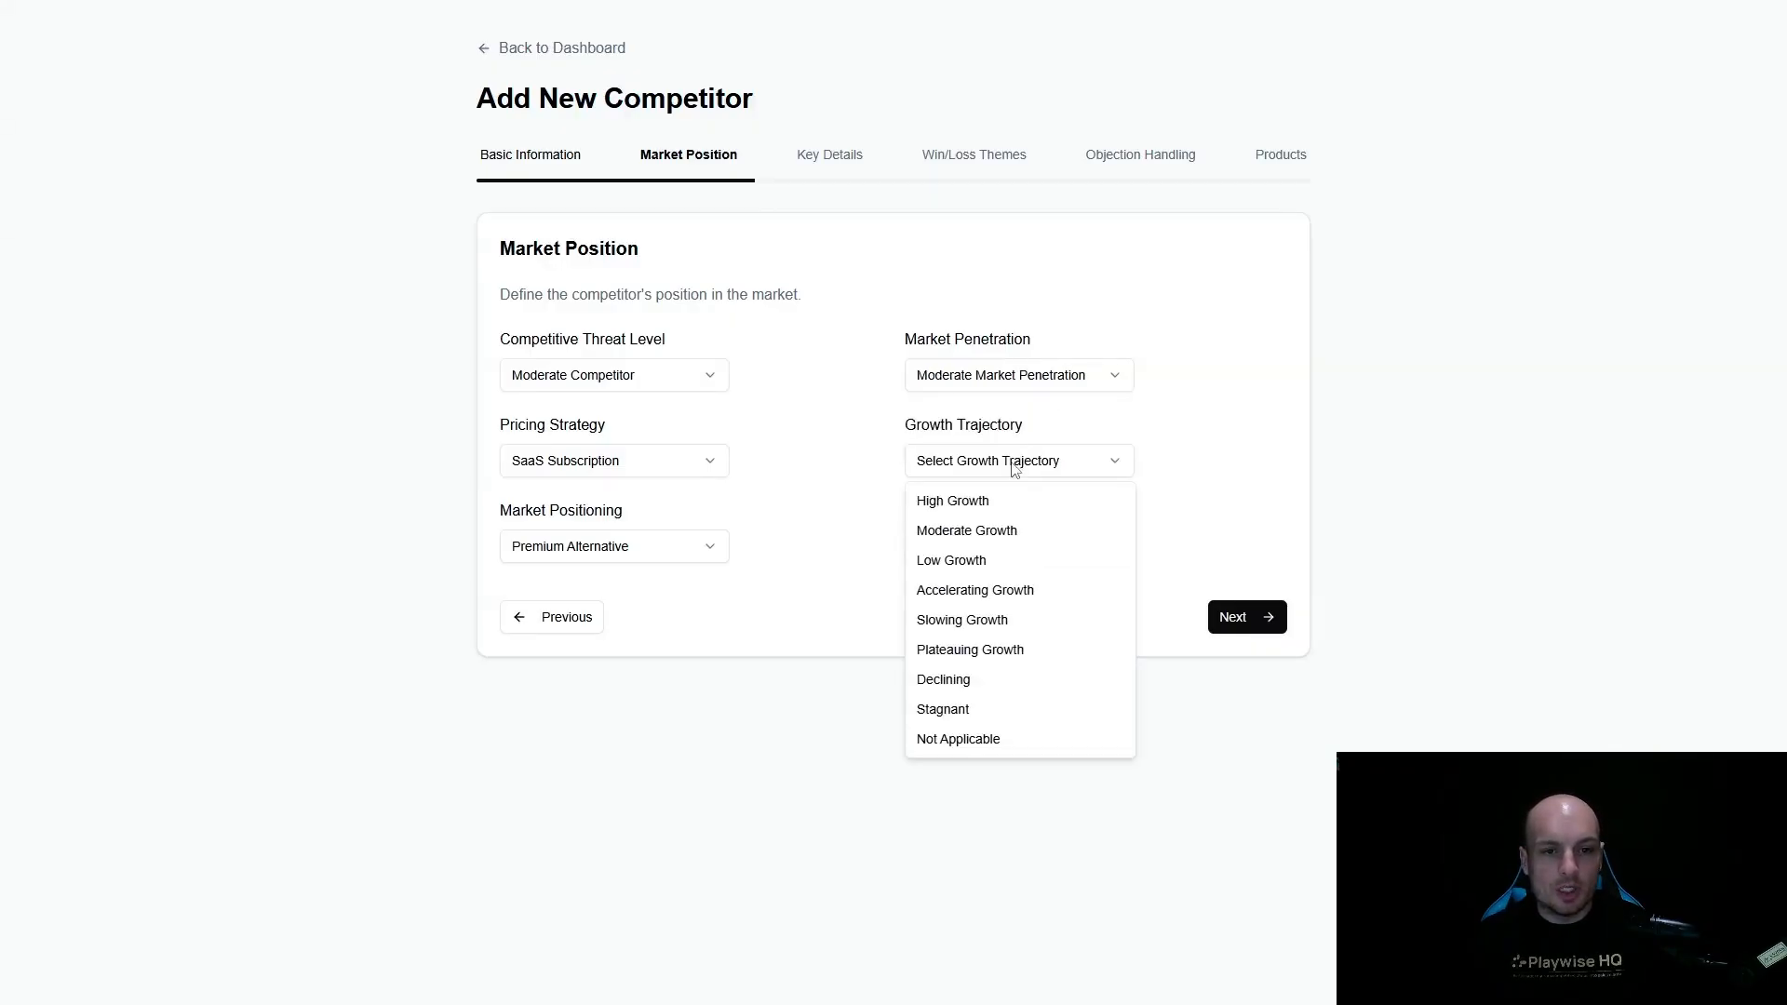
{"action": "left_click", "coordinate": [977, 505]}
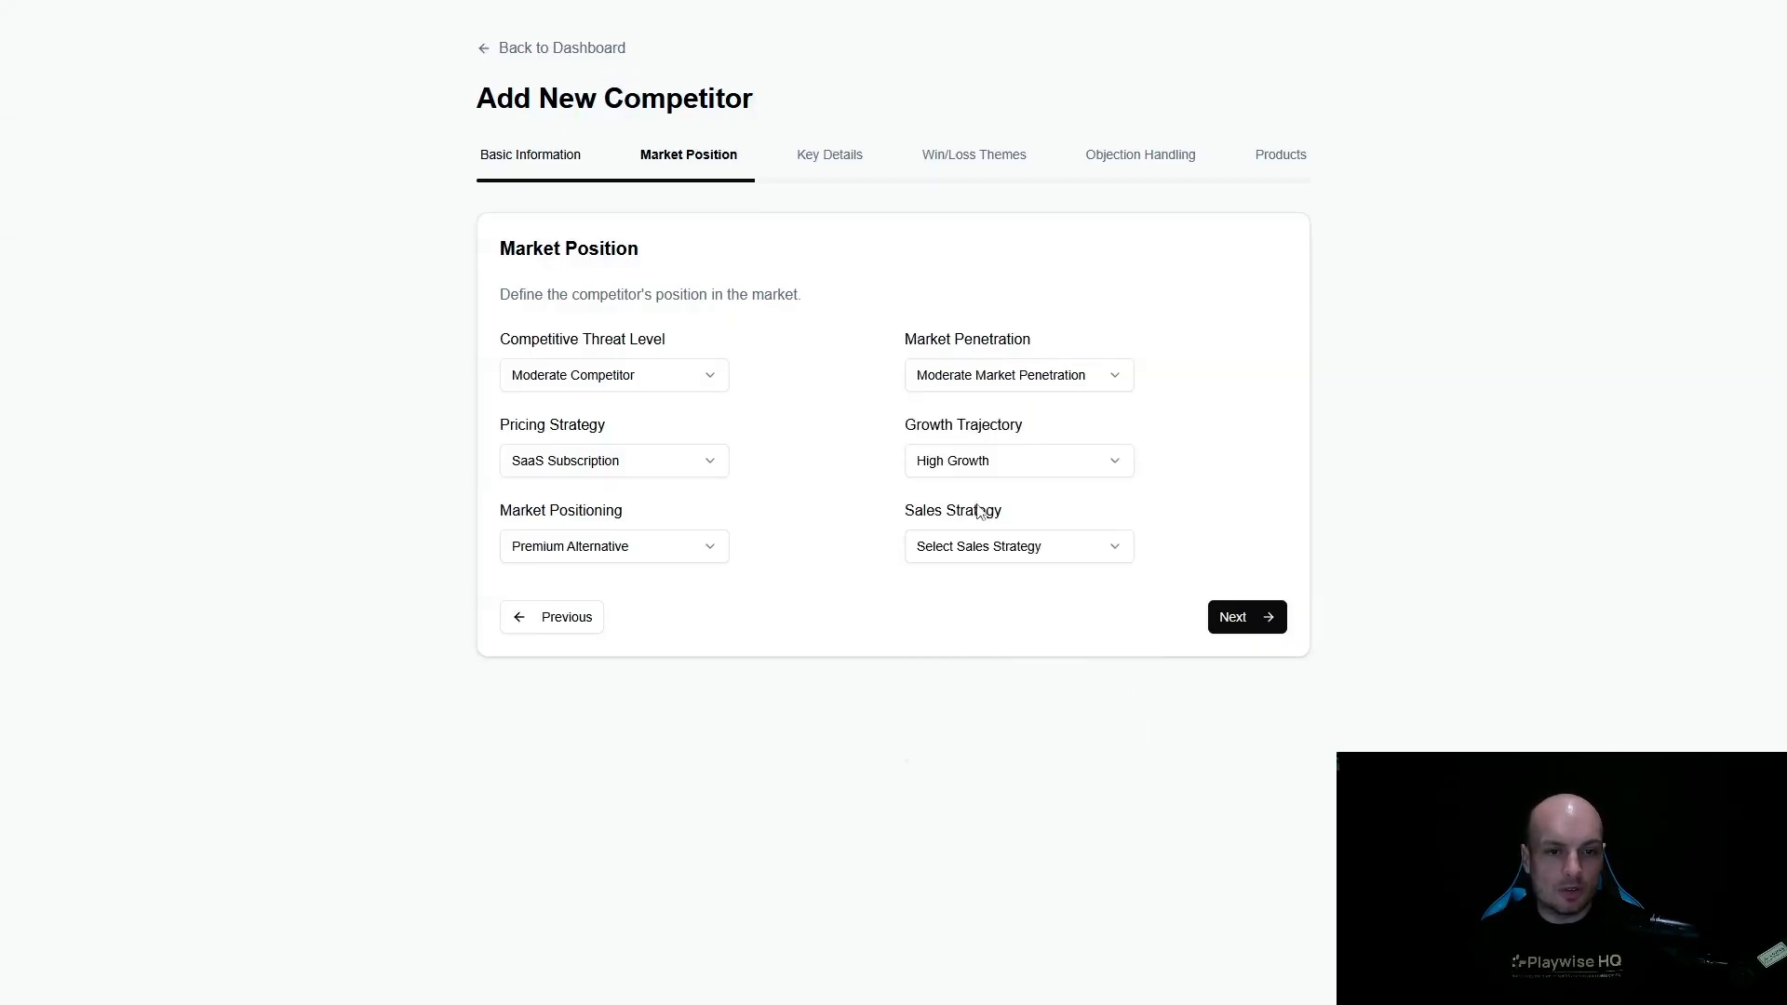
{"action": "left_click", "coordinate": [1018, 561]}
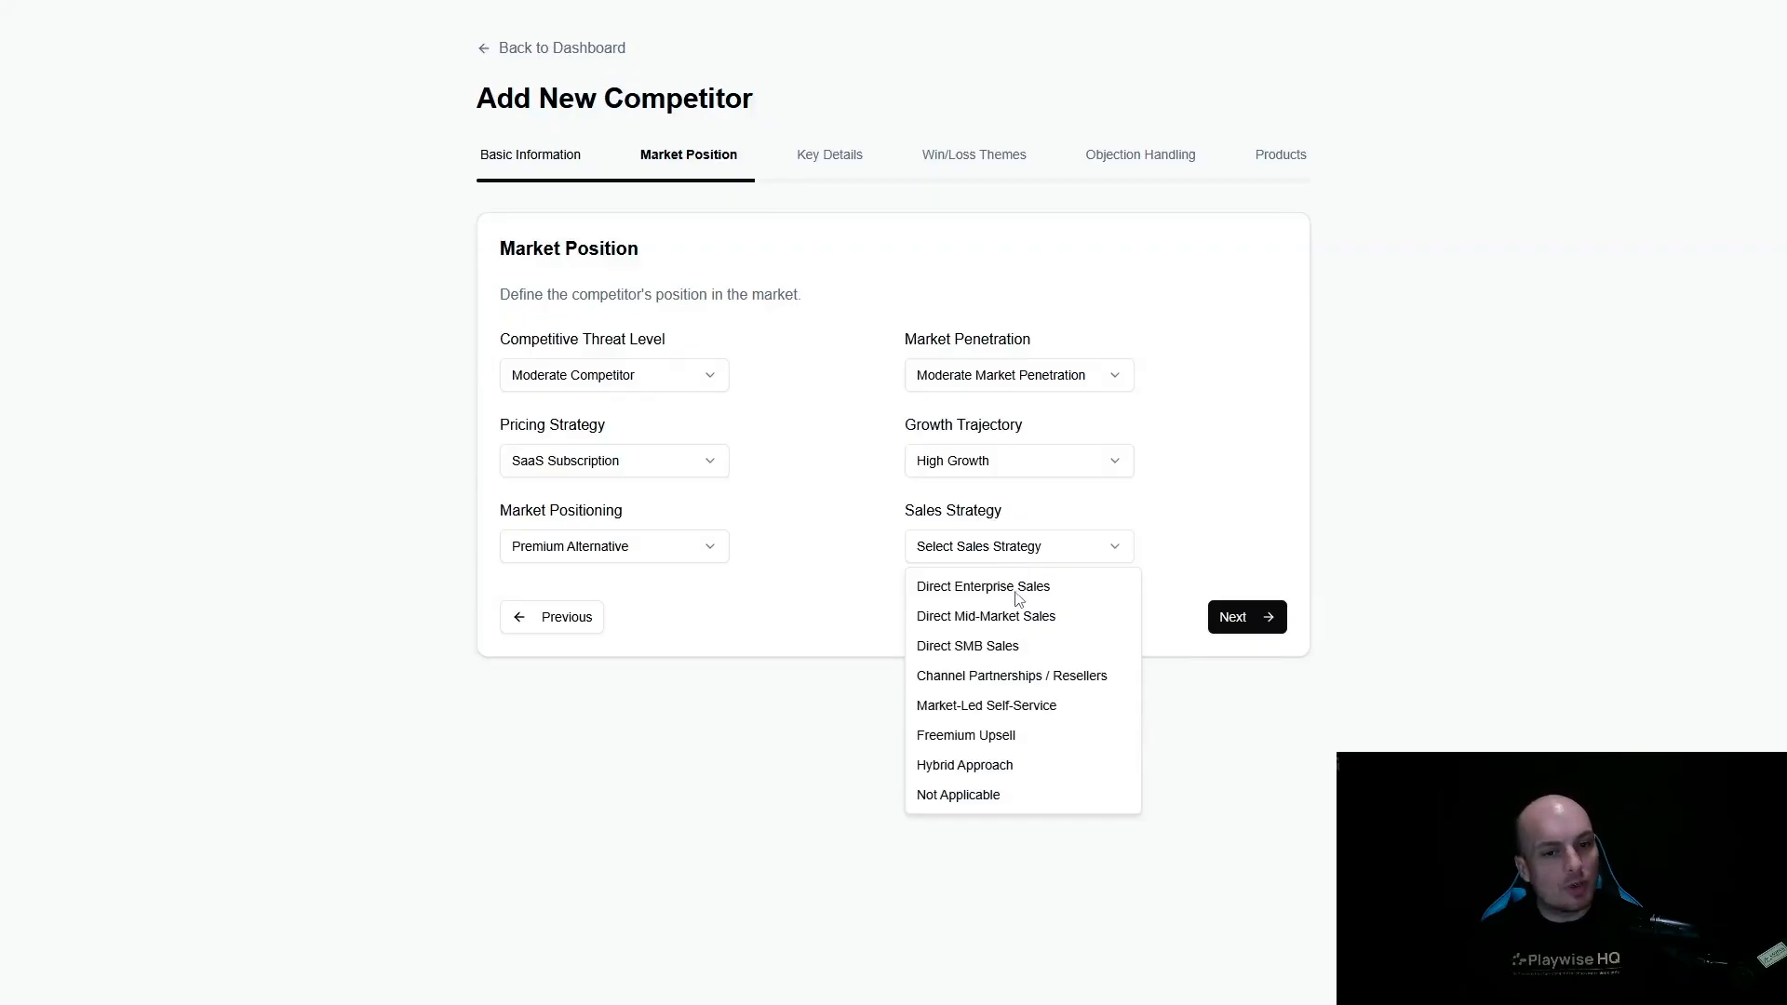
{"action": "left_click", "coordinate": [1021, 586]}
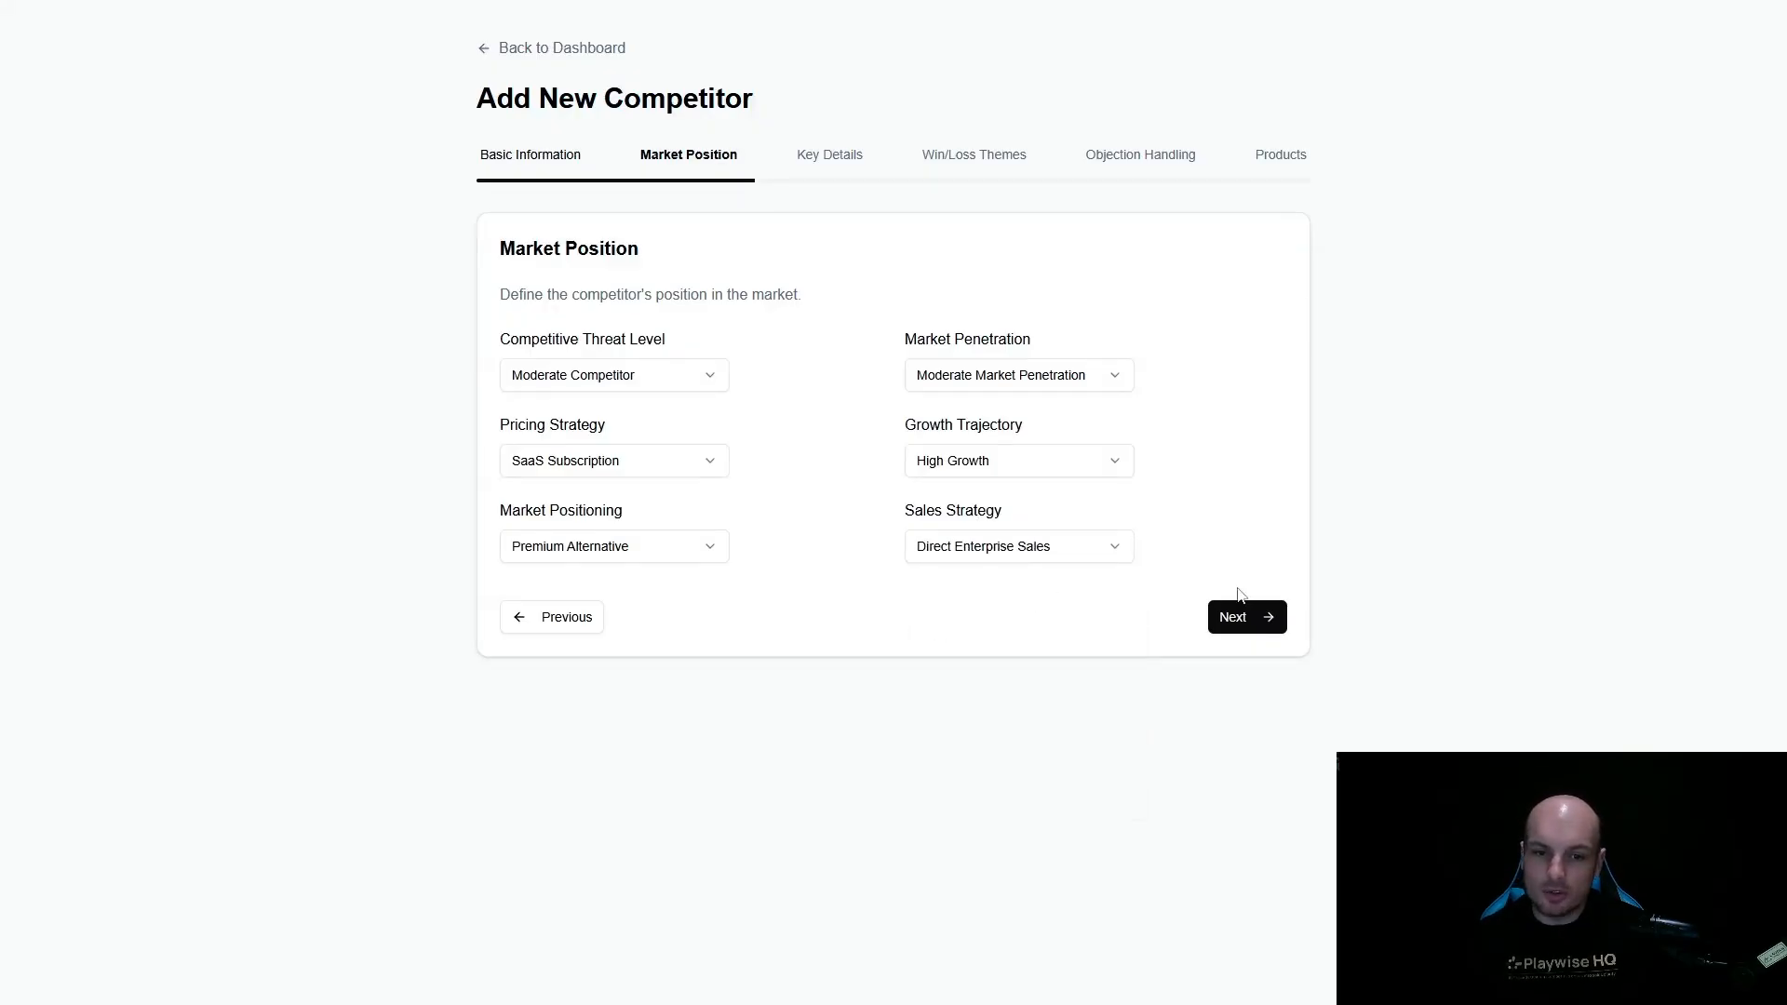
{"action": "left_click", "coordinate": [1254, 617]}
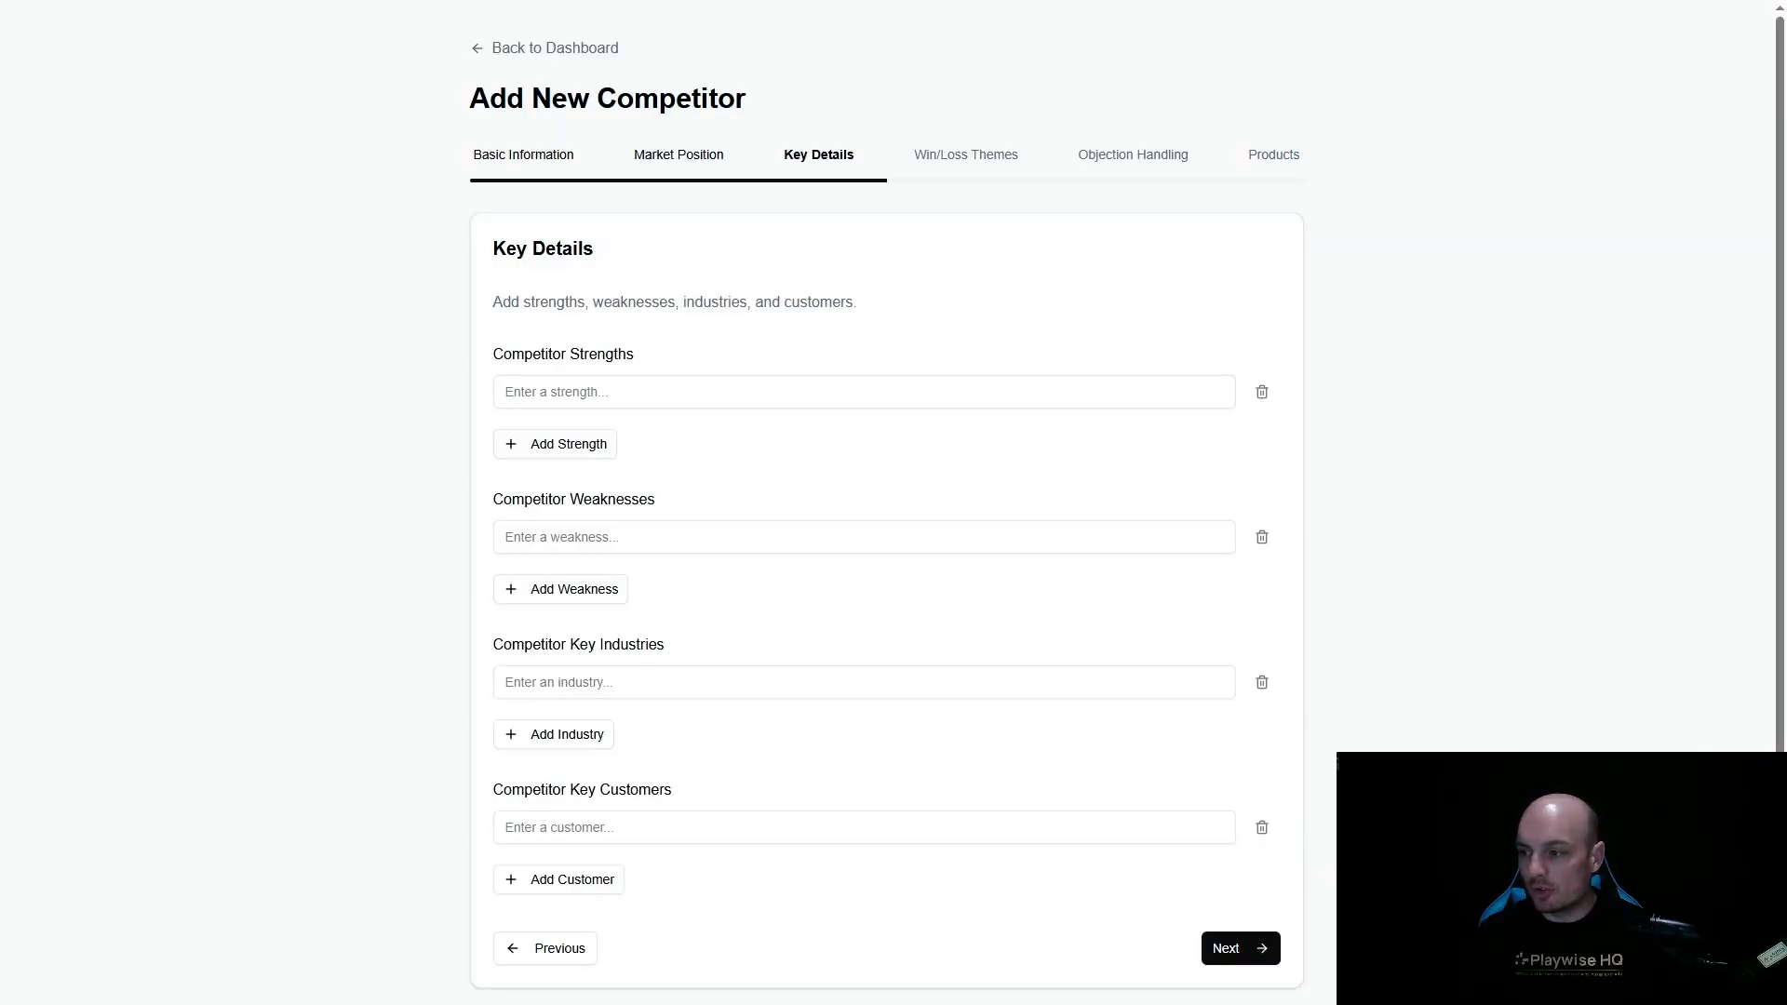
- Enter seven competitor strengths covering flexible deployment, customization, user-friendly interface, transparent pricing, CRM automation, customer support and rapid implementation
{"action": "type", "text": "Flexible deployment options (cloud, private cloud, on-premises)"}
{"action": "left_click", "coordinate": [569, 446]}
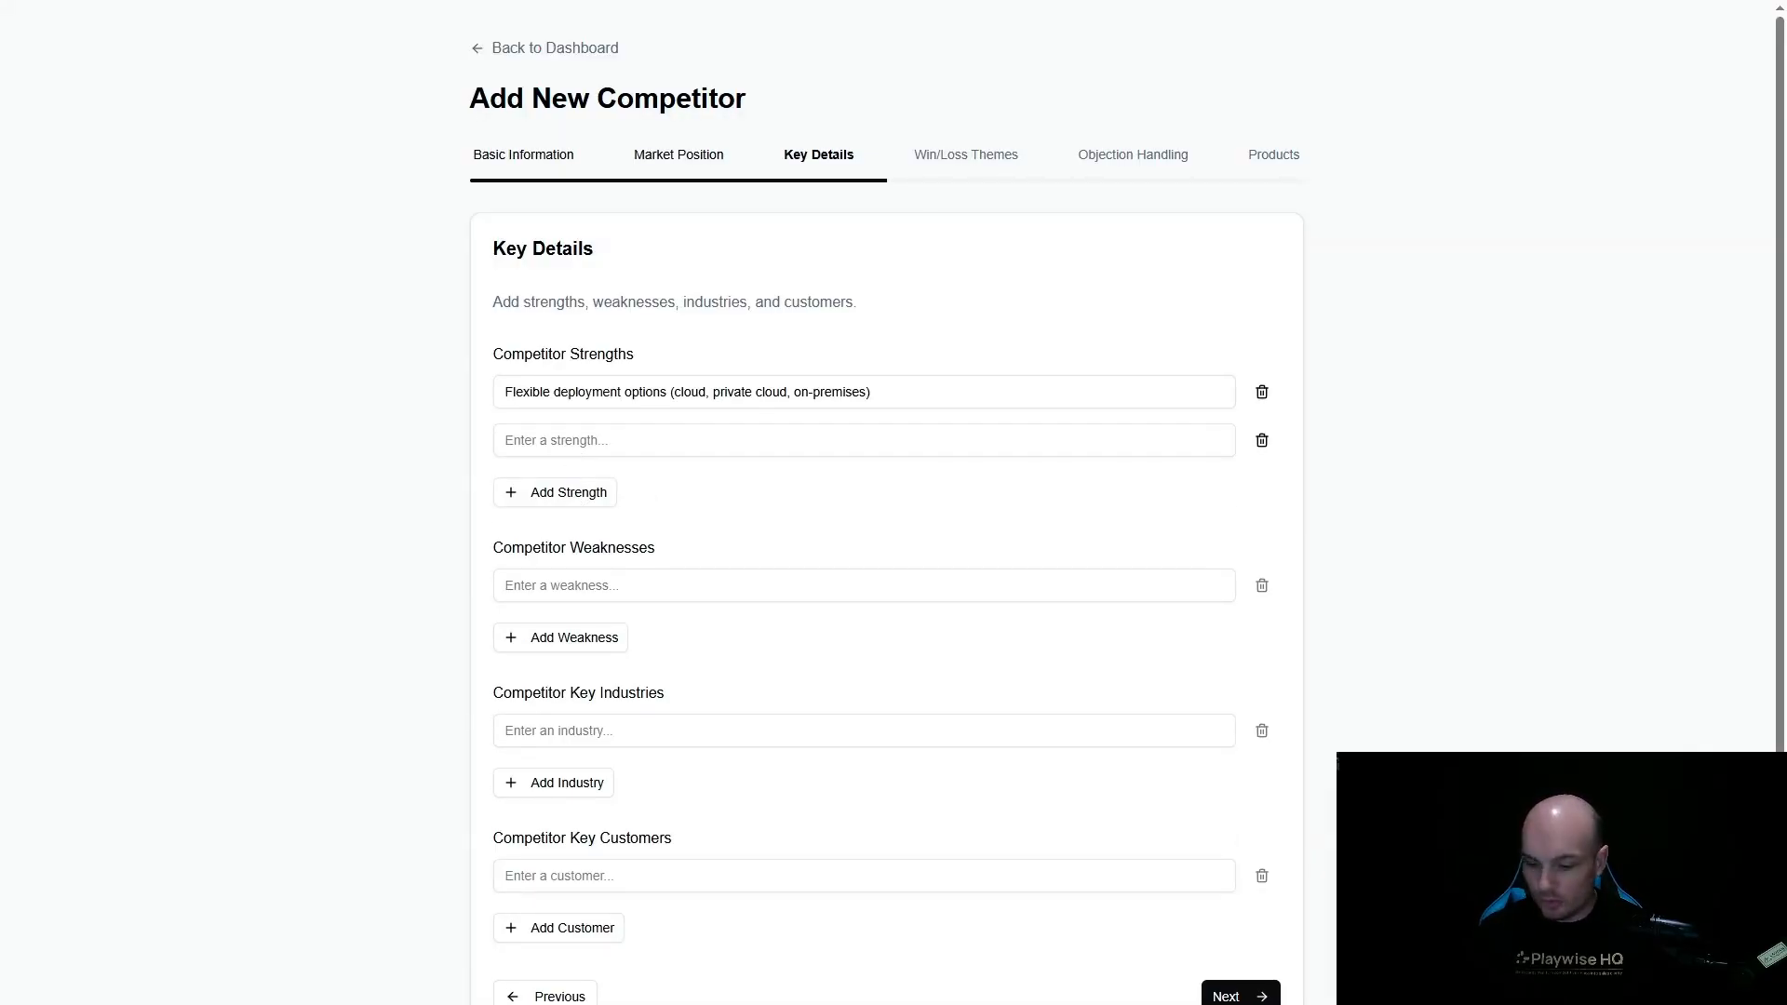
{"action": "left_click", "coordinate": [607, 443]}
{"action": "type", "text": "Customizable and open-source heritage, with strong API support"}
{"action": "left_click", "coordinate": [573, 498]}
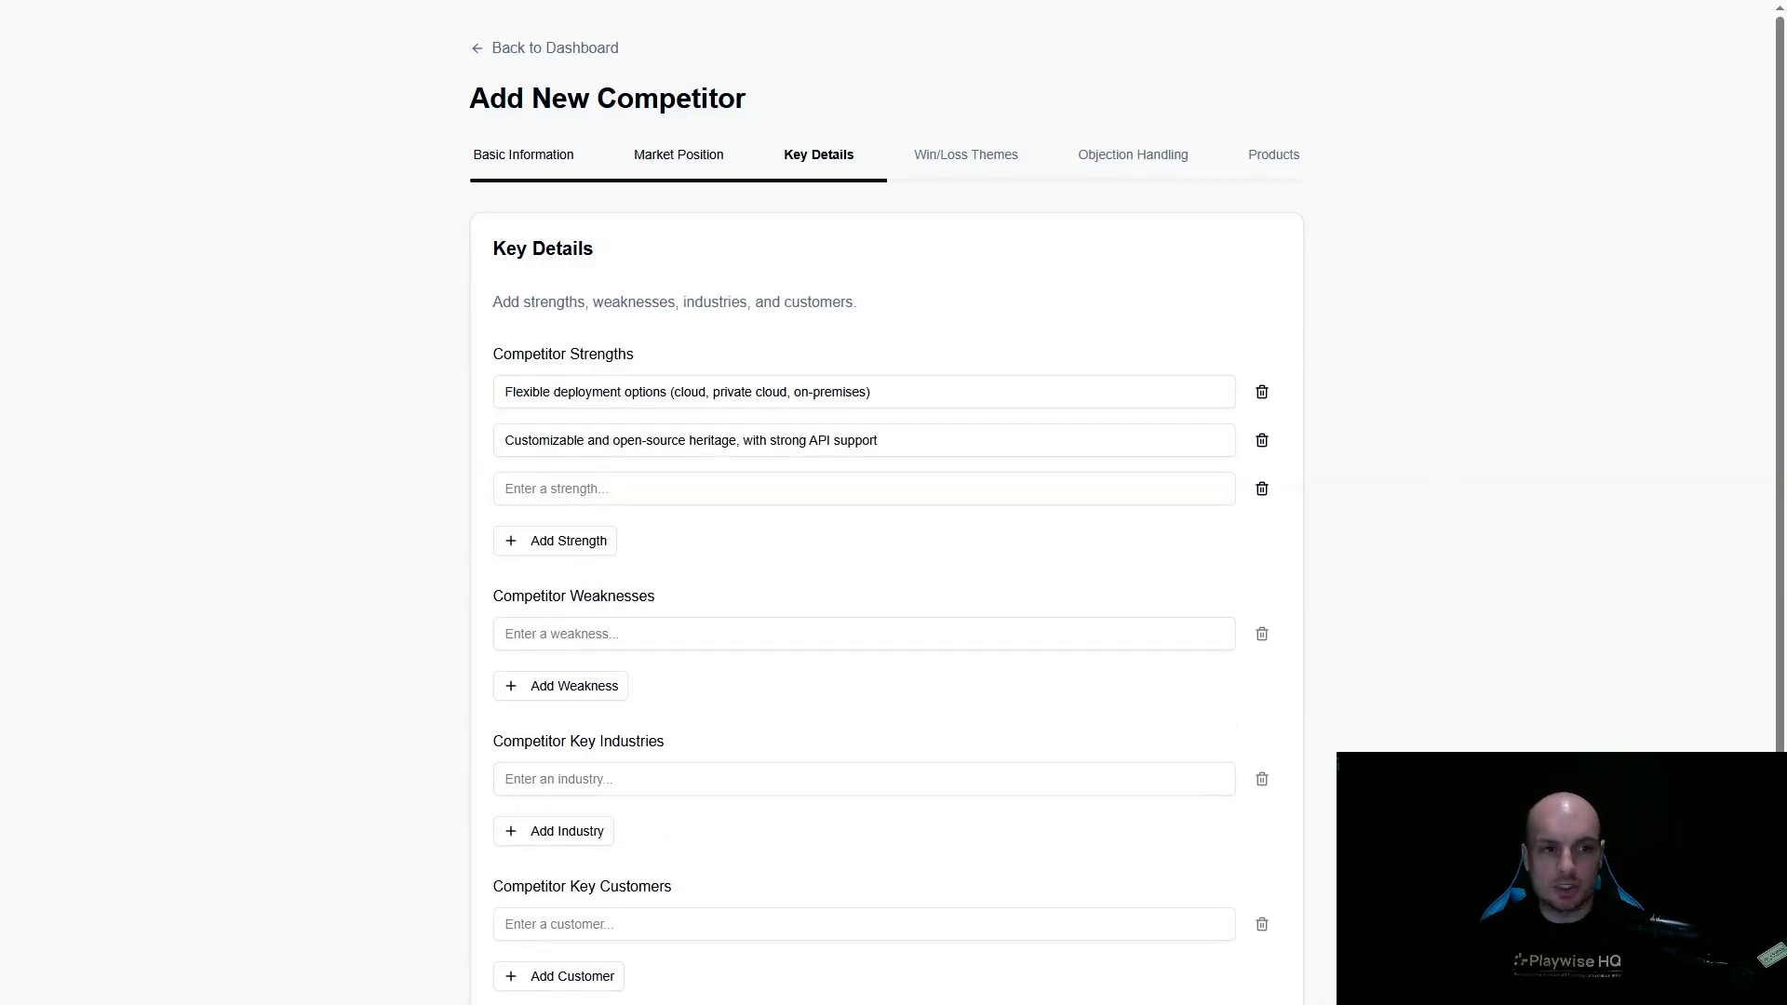
{"action": "type", "text": "User-friendly, intuitive interface suited for non-technical users Transparent, predictable pricing attractive to cost-sensitive buyers Focus on automation of repetitive CRM tasks (\"no-touch\" CRM vision) Strong customer support and personalized service, particularly for SMBs and mid-market Rapid implementation and lower total cost of ownership compared to enterprise solutions"}
- Enter the weaknesses "Limited AI and advanced automation compared to Salesforce's Einstein and Agentforce" and "Smaller ecosystem and fewer third-party integrations"
{"action": "scroll", "coordinate": [730, 475], "scroll_direction": "down", "scroll_amount": 3}
{"action": "left_click", "coordinate": [731, 517]}
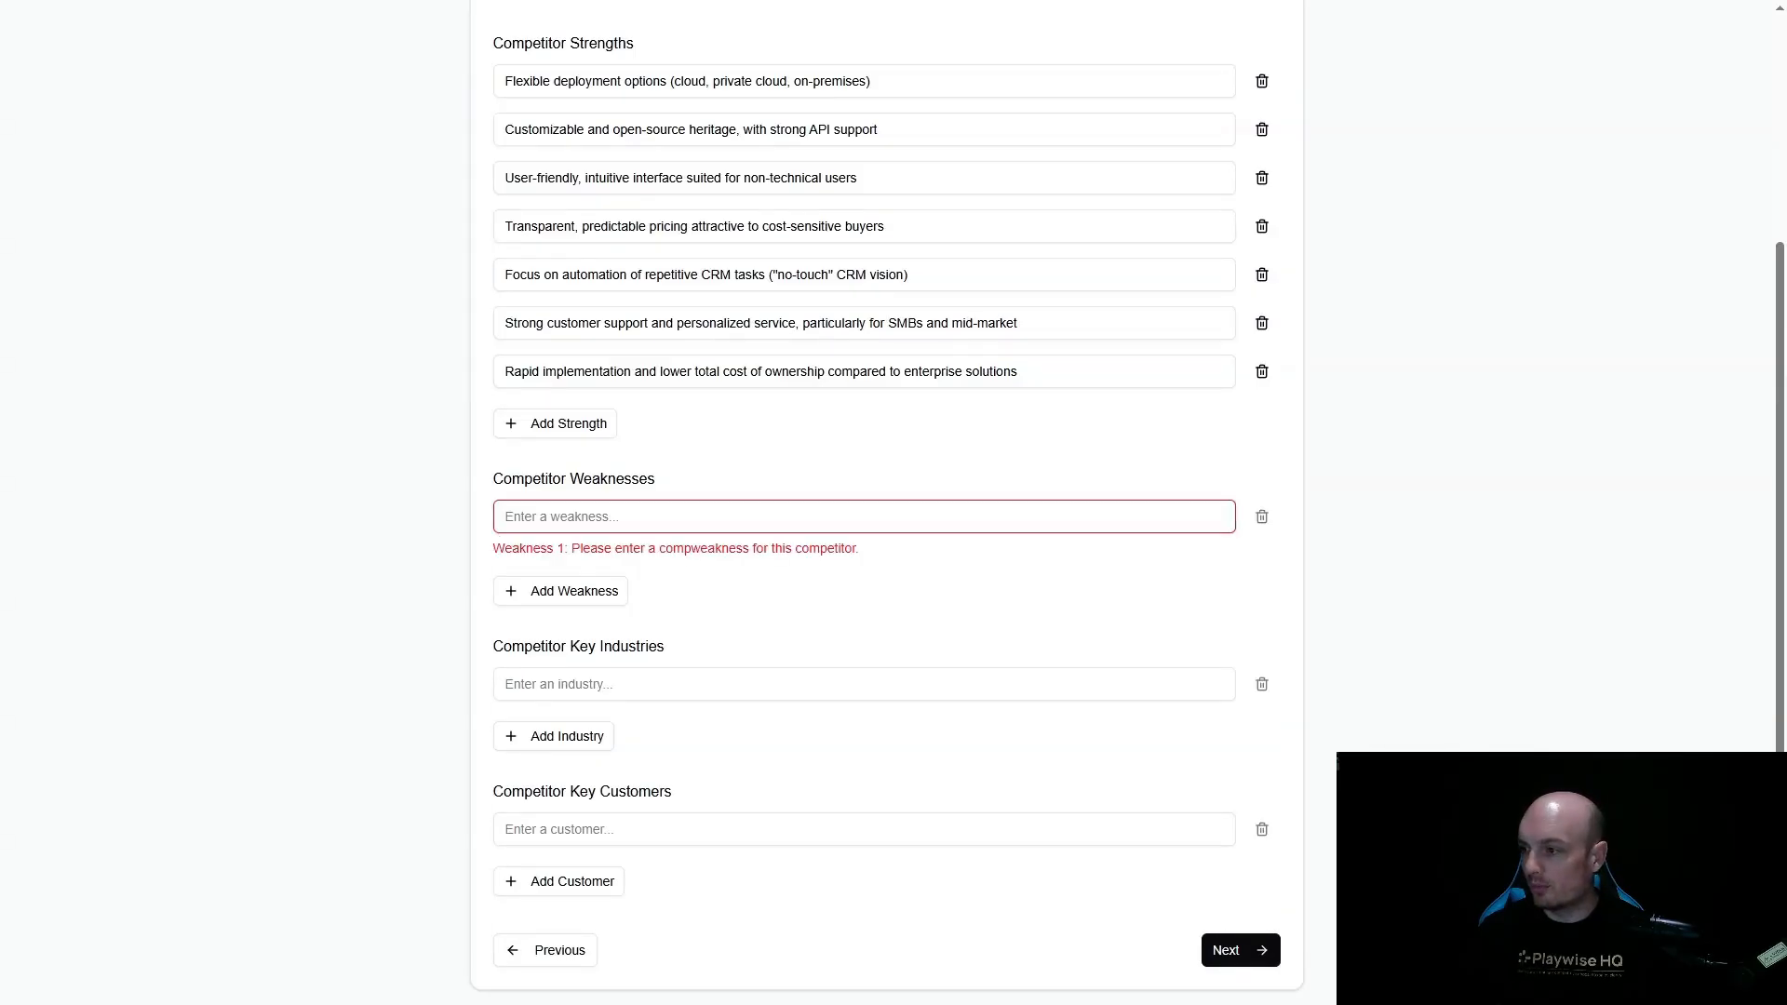
{"action": "type", "text": "Limited AI and advanced automation compared to Salesforce’s Einstein and Agentforce"}
{"action": "left_click", "coordinate": [587, 569]}
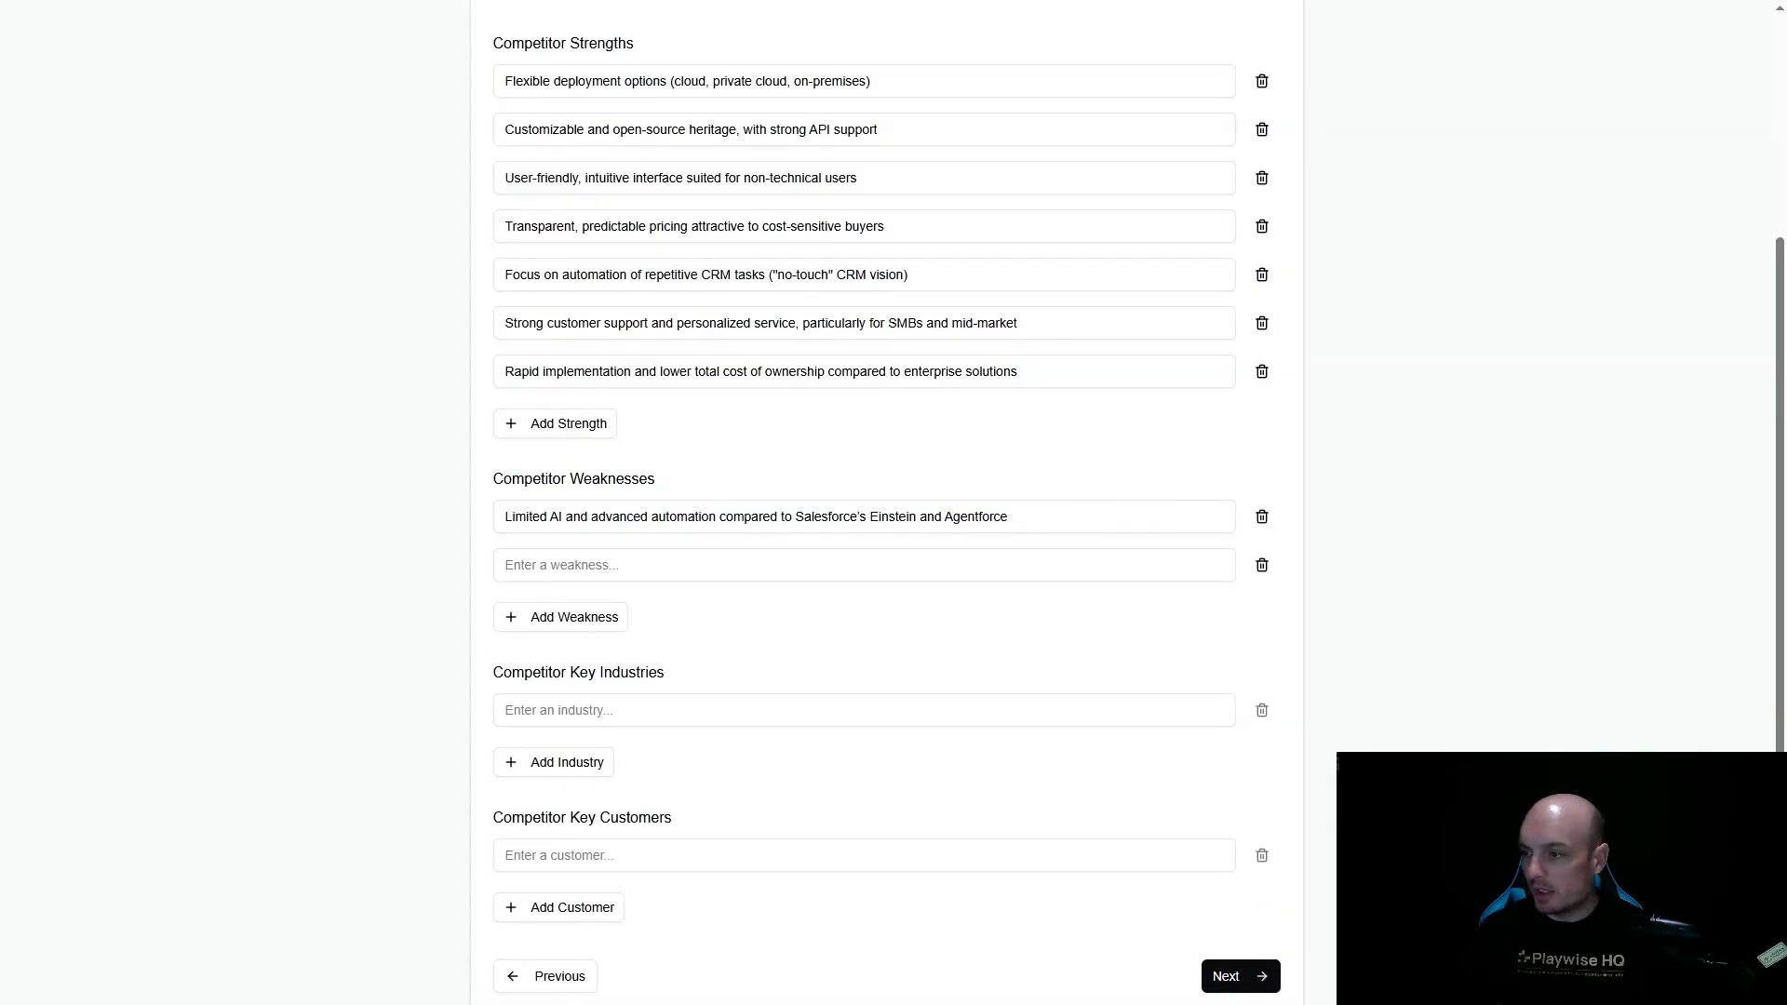
{"action": "left_click", "coordinate": [758, 566]}
{"action": "type", "text": "Smaller ecosystem and fewer third-party integrations"}
- Add five more weaknesses covering analytics, vertical-specific templates, scalability for global enterprises, brand recognition and slower pace of innovation
{"action": "left_click", "coordinate": [568, 618]}
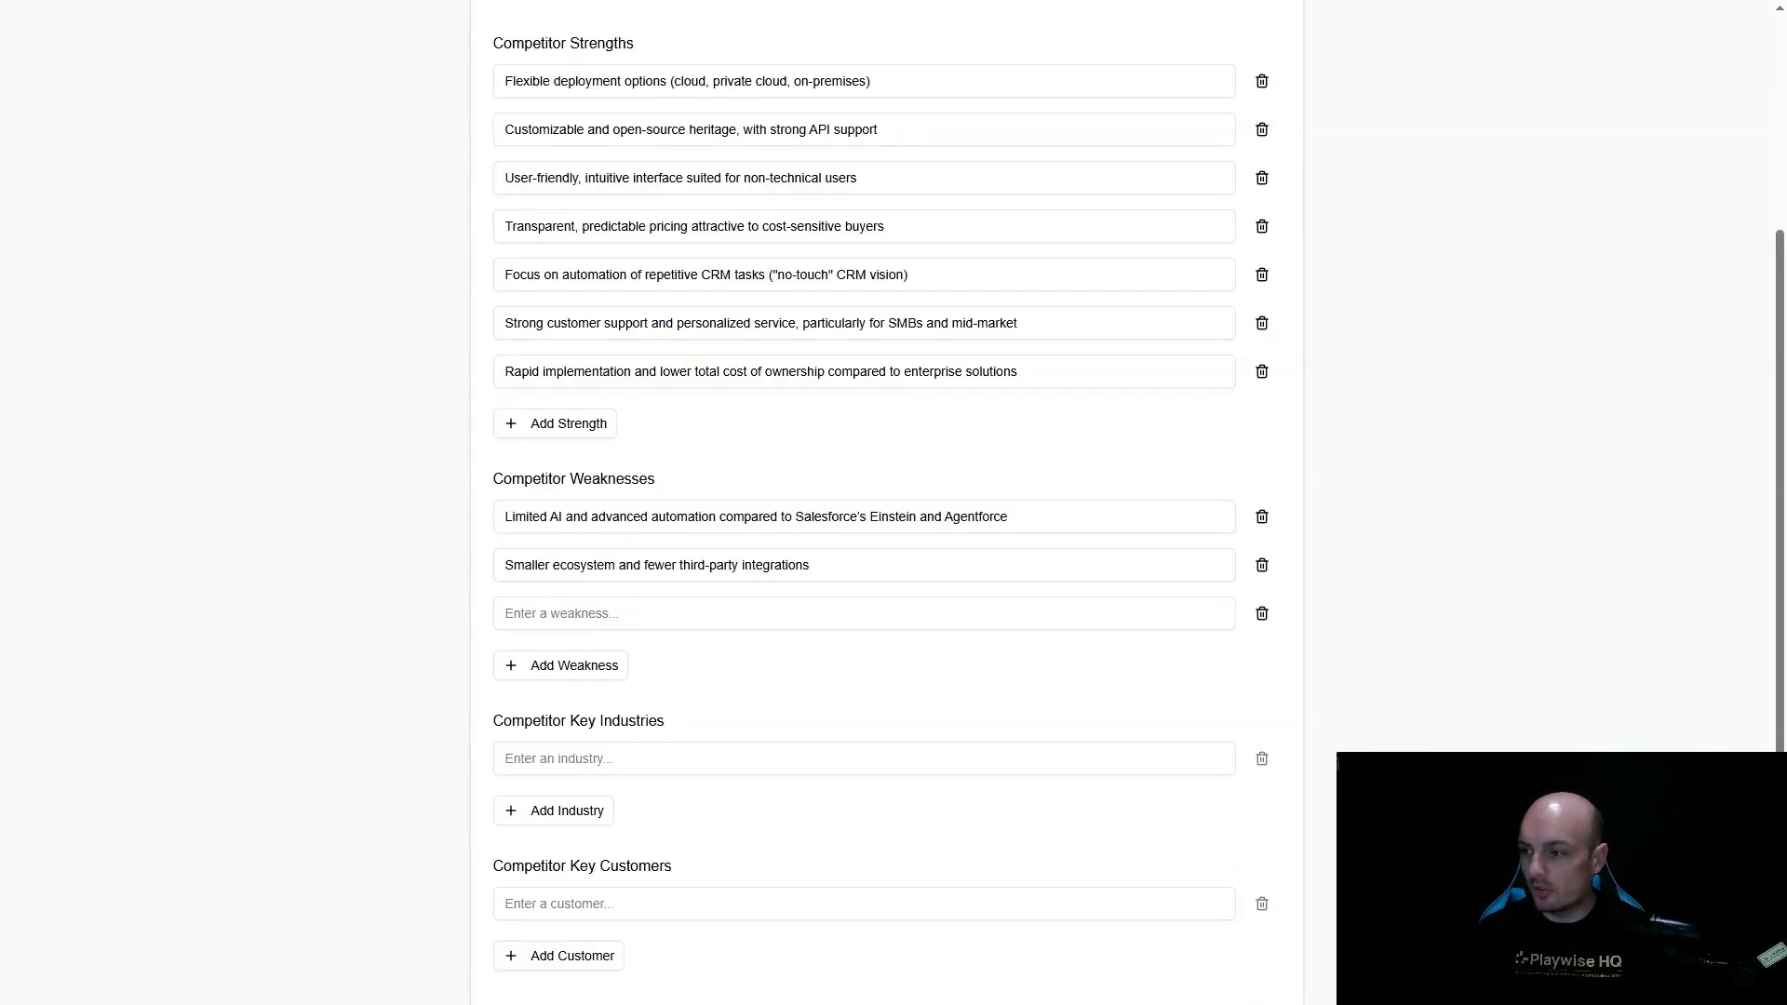
{"action": "left_click", "coordinate": [793, 623]}
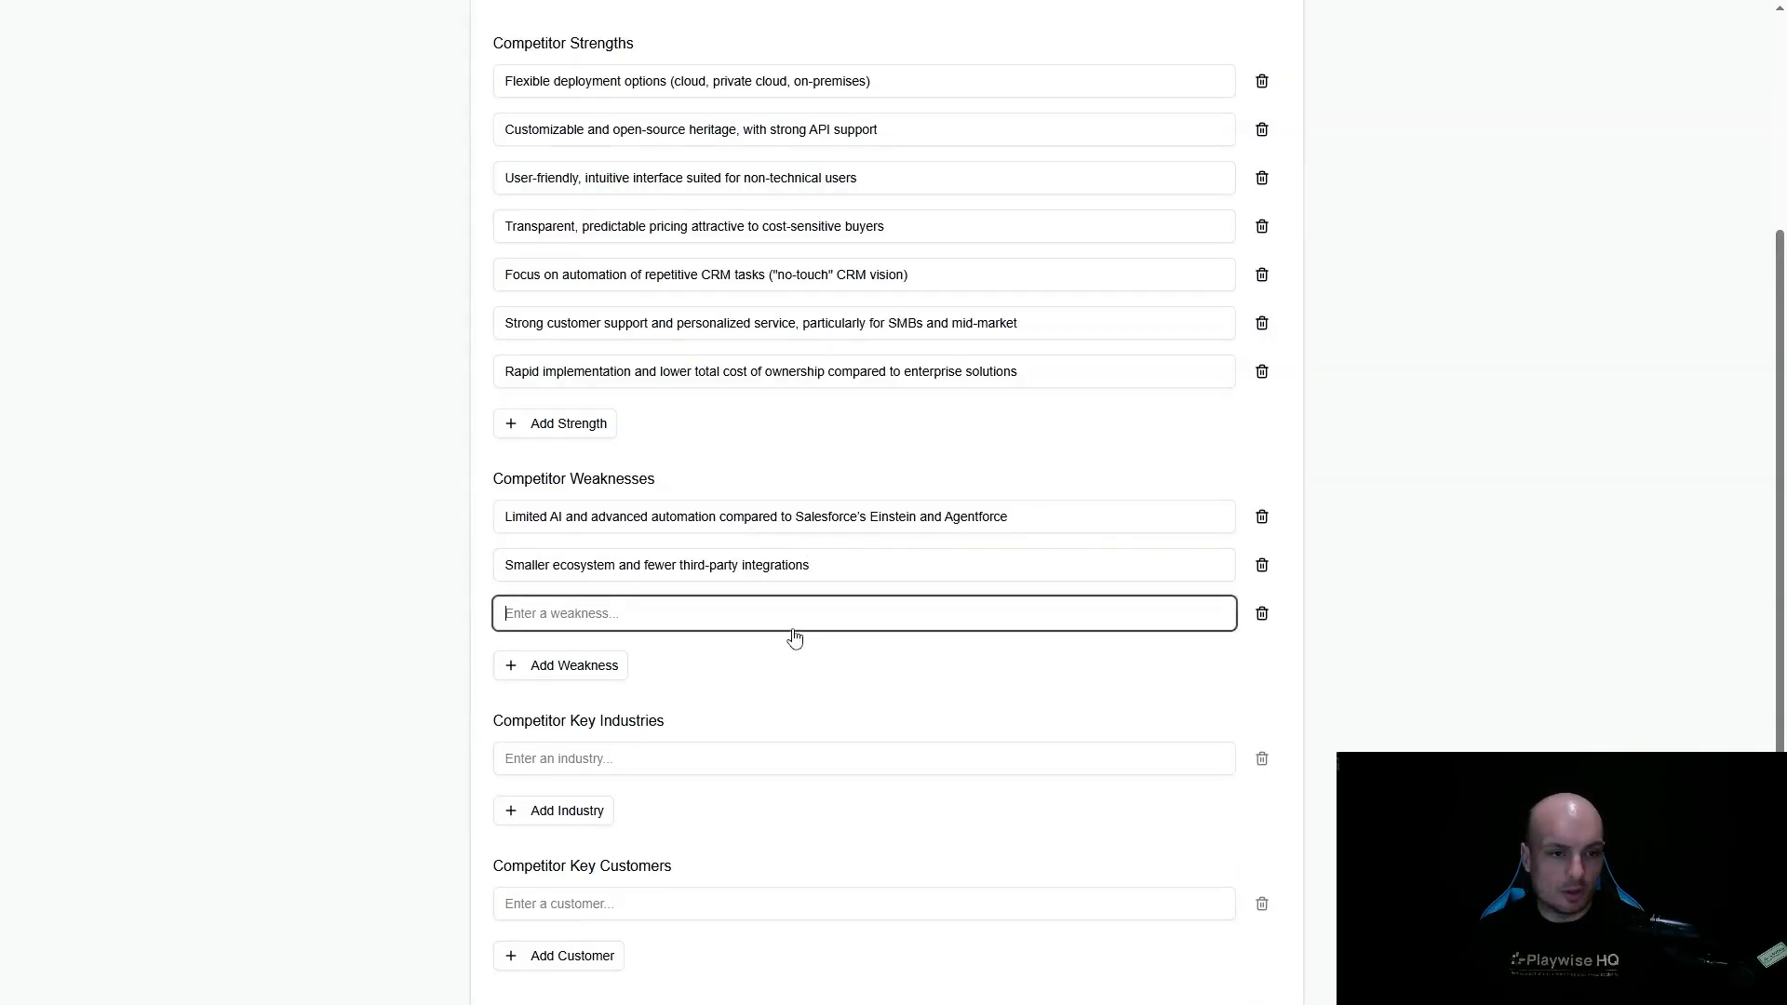
{"action": "type", "text": "Less robust analytics, reporting, and business intelligence capabilities"}
{"action": "left_click", "coordinate": [616, 665]}
{"action": "left_click", "coordinate": [616, 662]}
{"action": "type", "text": "Lack of extensive vertical-specific solutions and templates Less scalability and performance for large global enterprises Lower brand recognition and perceived innovation compared to market leaders Slower pace of innovation in AI, data unification, and advanced workflow automation"}
- Enter the key industries Manufacturing, Financial Services, Professional Services, Technology, Telecommunications and Retail
{"action": "scroll", "coordinate": [734, 693], "scroll_direction": "down", "scroll_amount": 3}
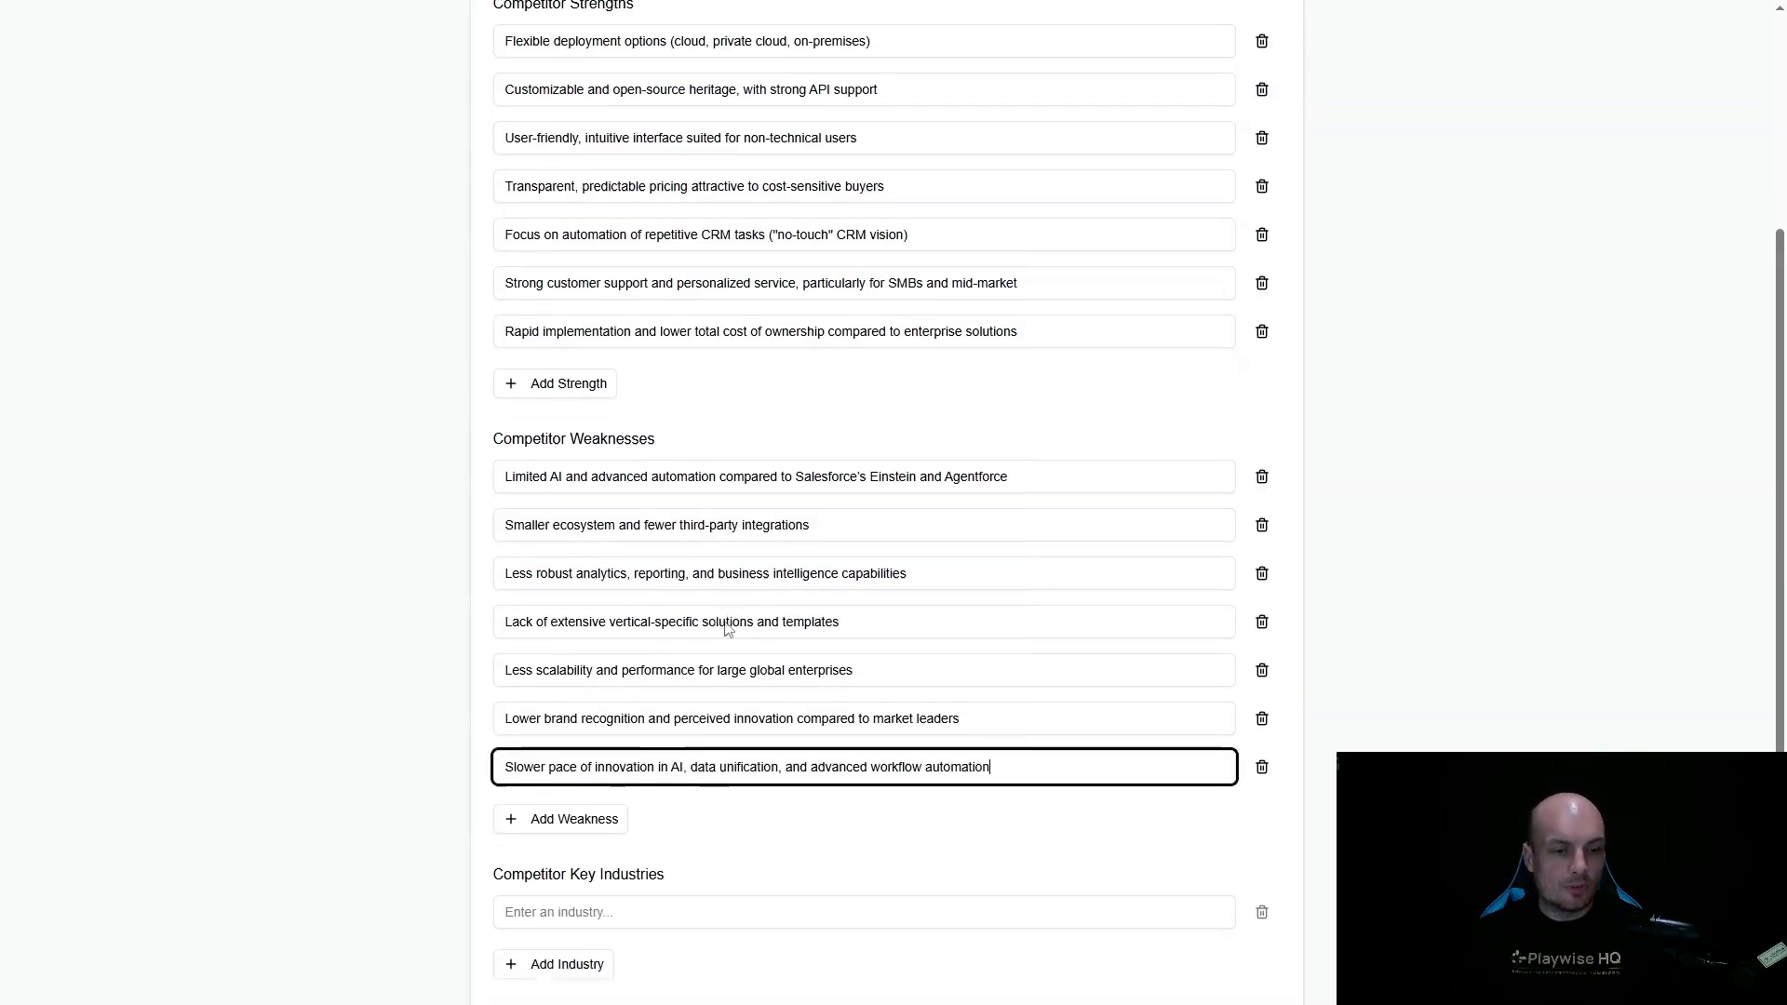
{"action": "left_click", "coordinate": [607, 664]}
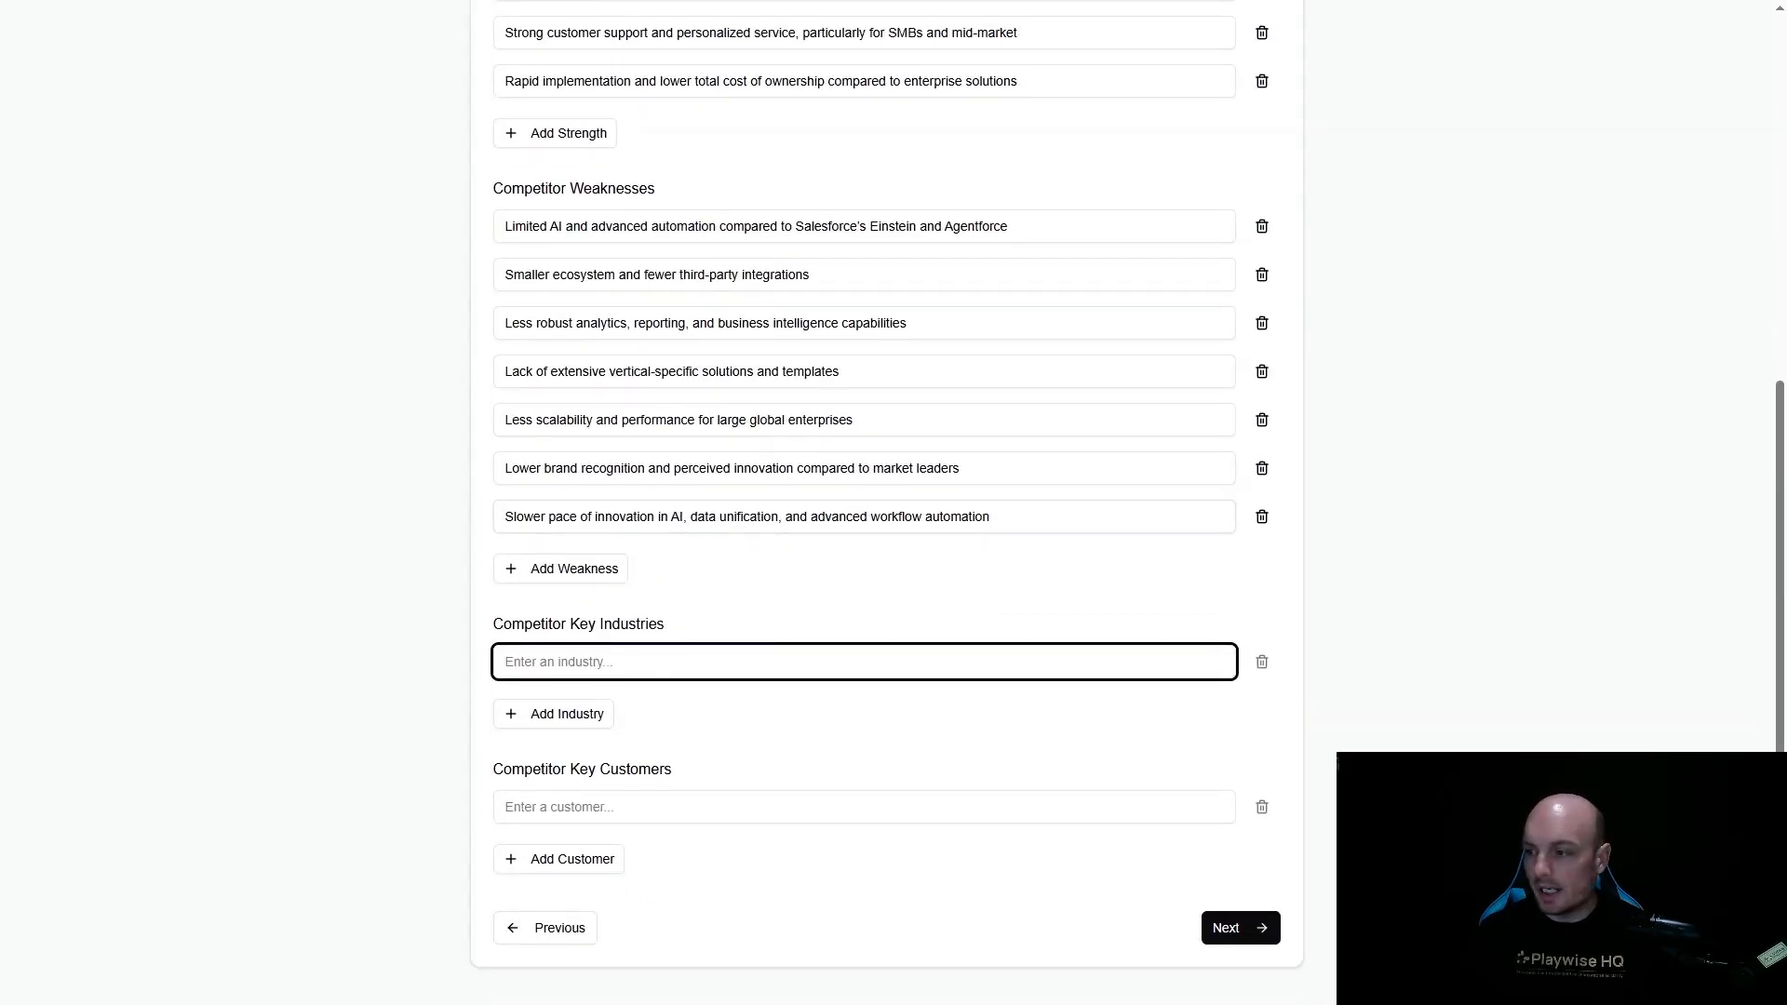
{"action": "key", "text": "alt+Tab"}
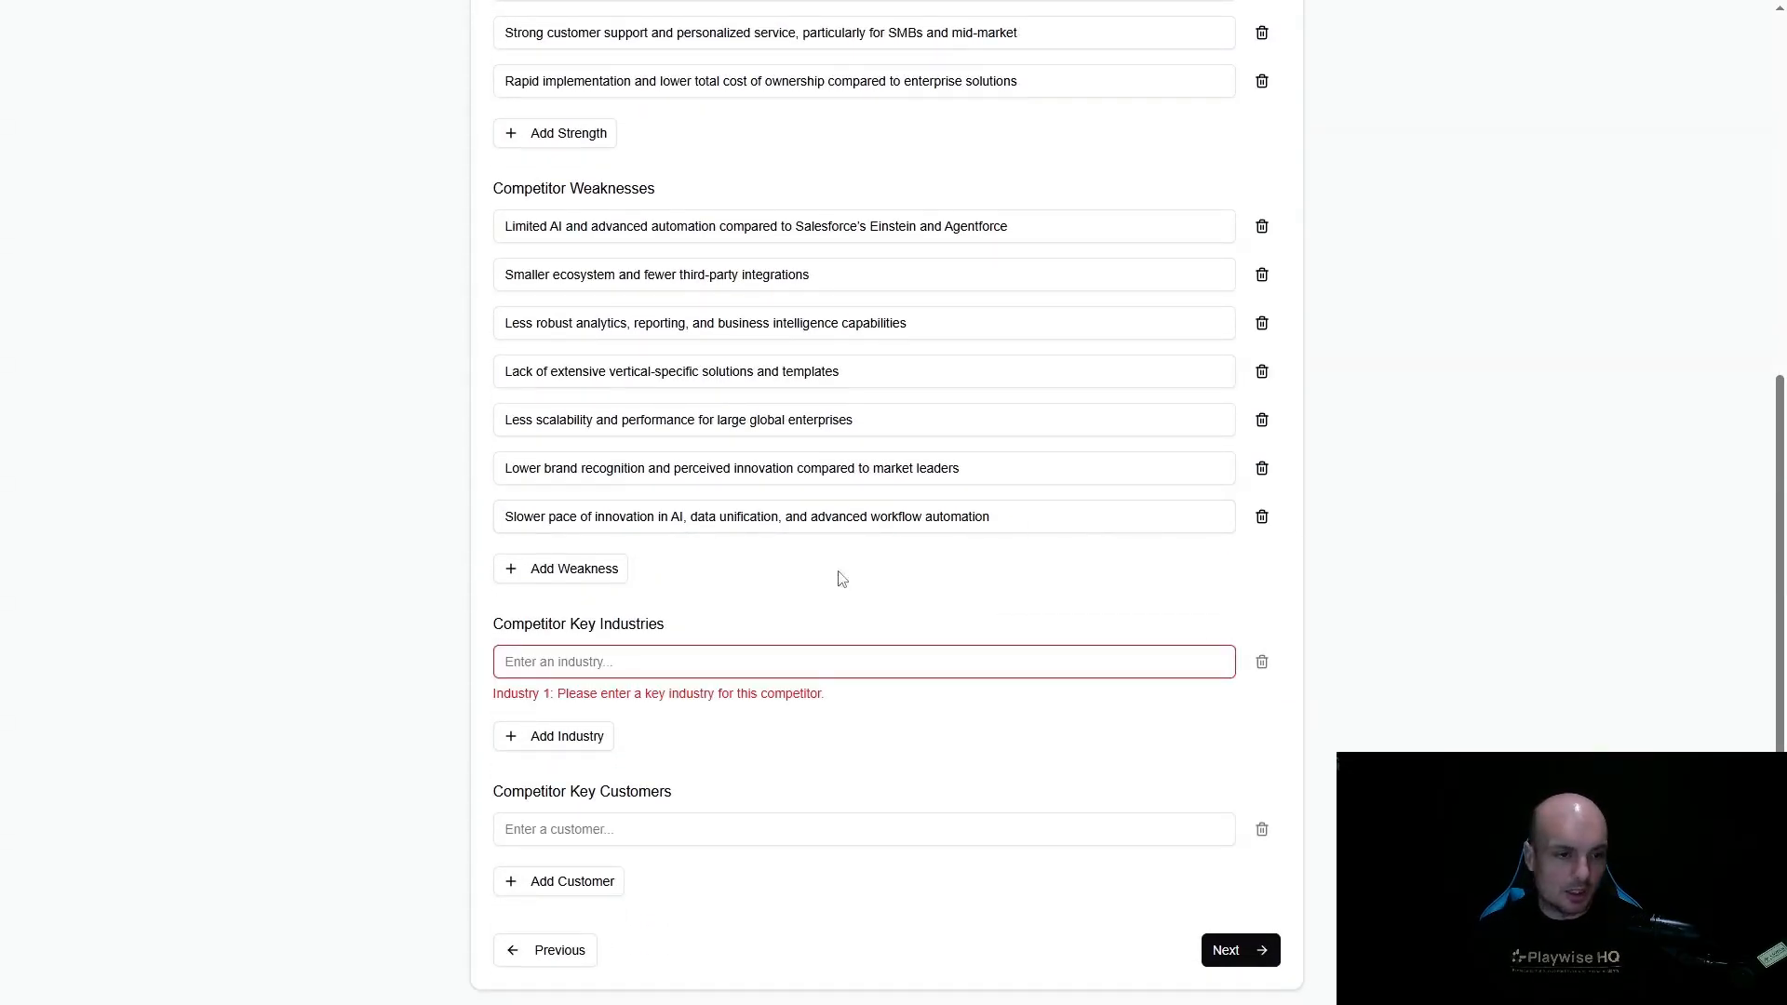
{"action": "left_click", "coordinate": [675, 664]}
{"action": "type", "text": "Manufacturing"}
{"action": "key", "text": "alt+Tab"}
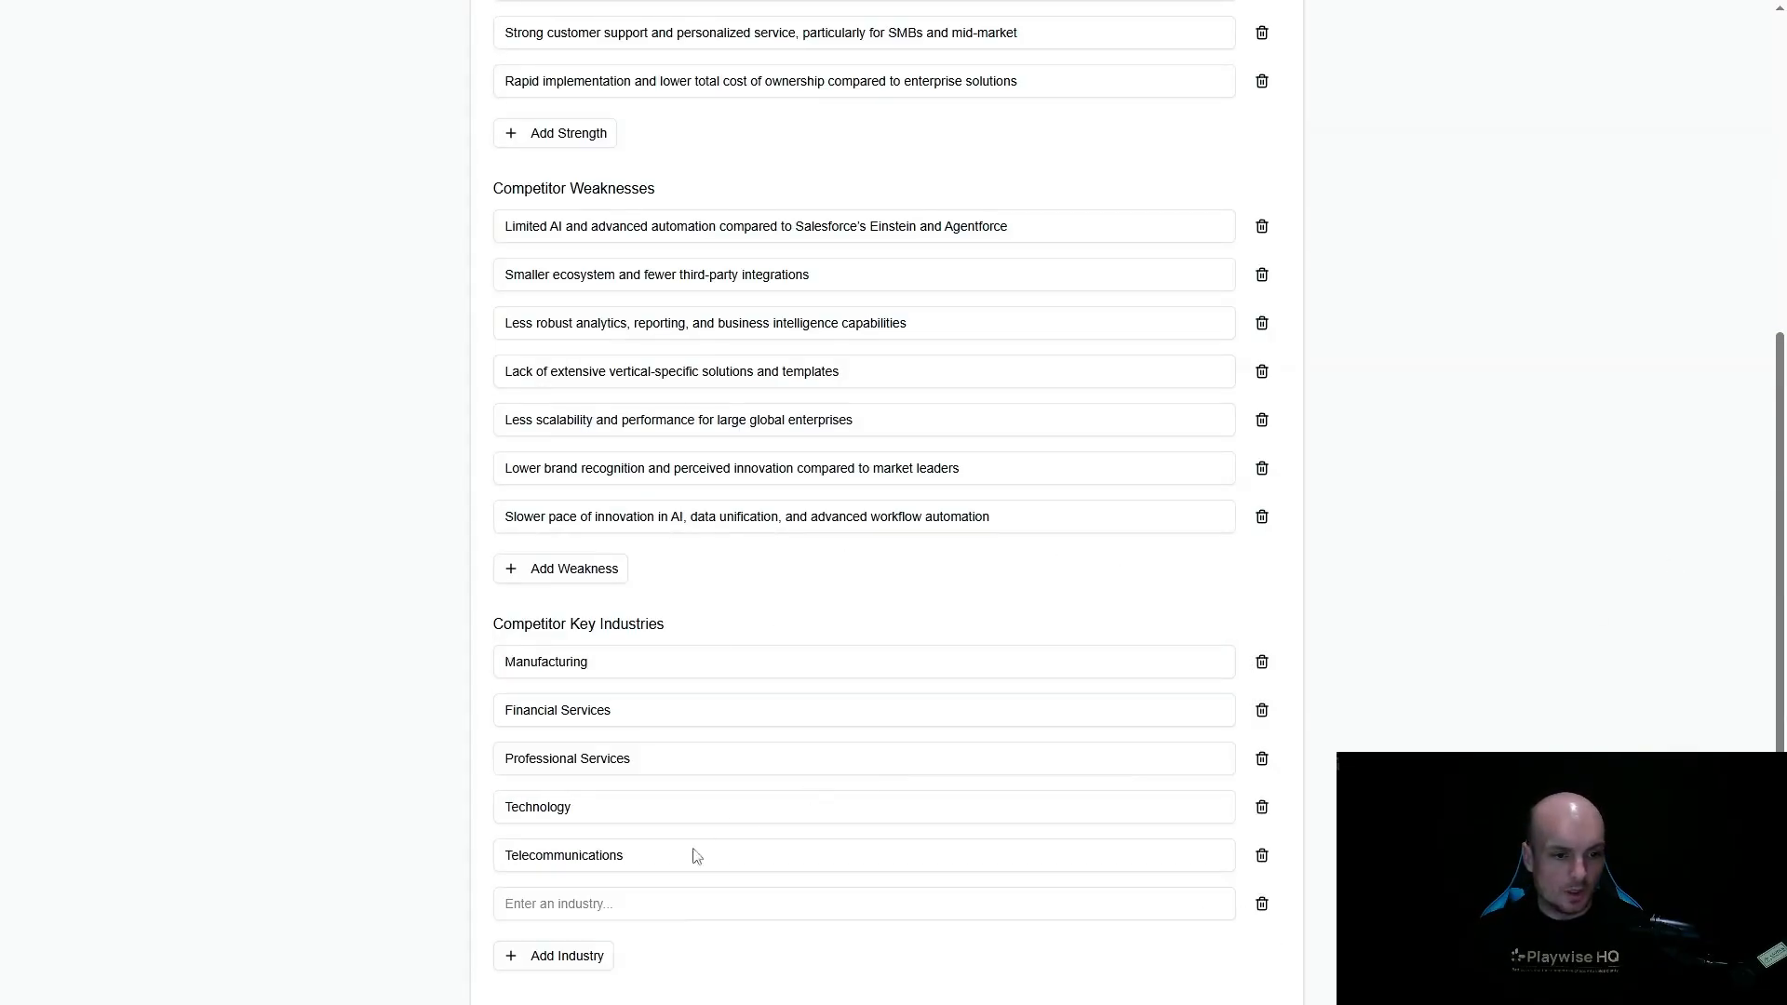
{"action": "left_click", "coordinate": [676, 906]}
{"action": "type", "text": "Retail"}
- Fill in the competitor's key customers and proceed to the win/loss themes
{"action": "scroll", "coordinate": [719, 774], "scroll_direction": "down", "scroll_amount": 1}
{"action": "scroll", "coordinate": [719, 774], "scroll_direction": "down", "scroll_amount": 2}
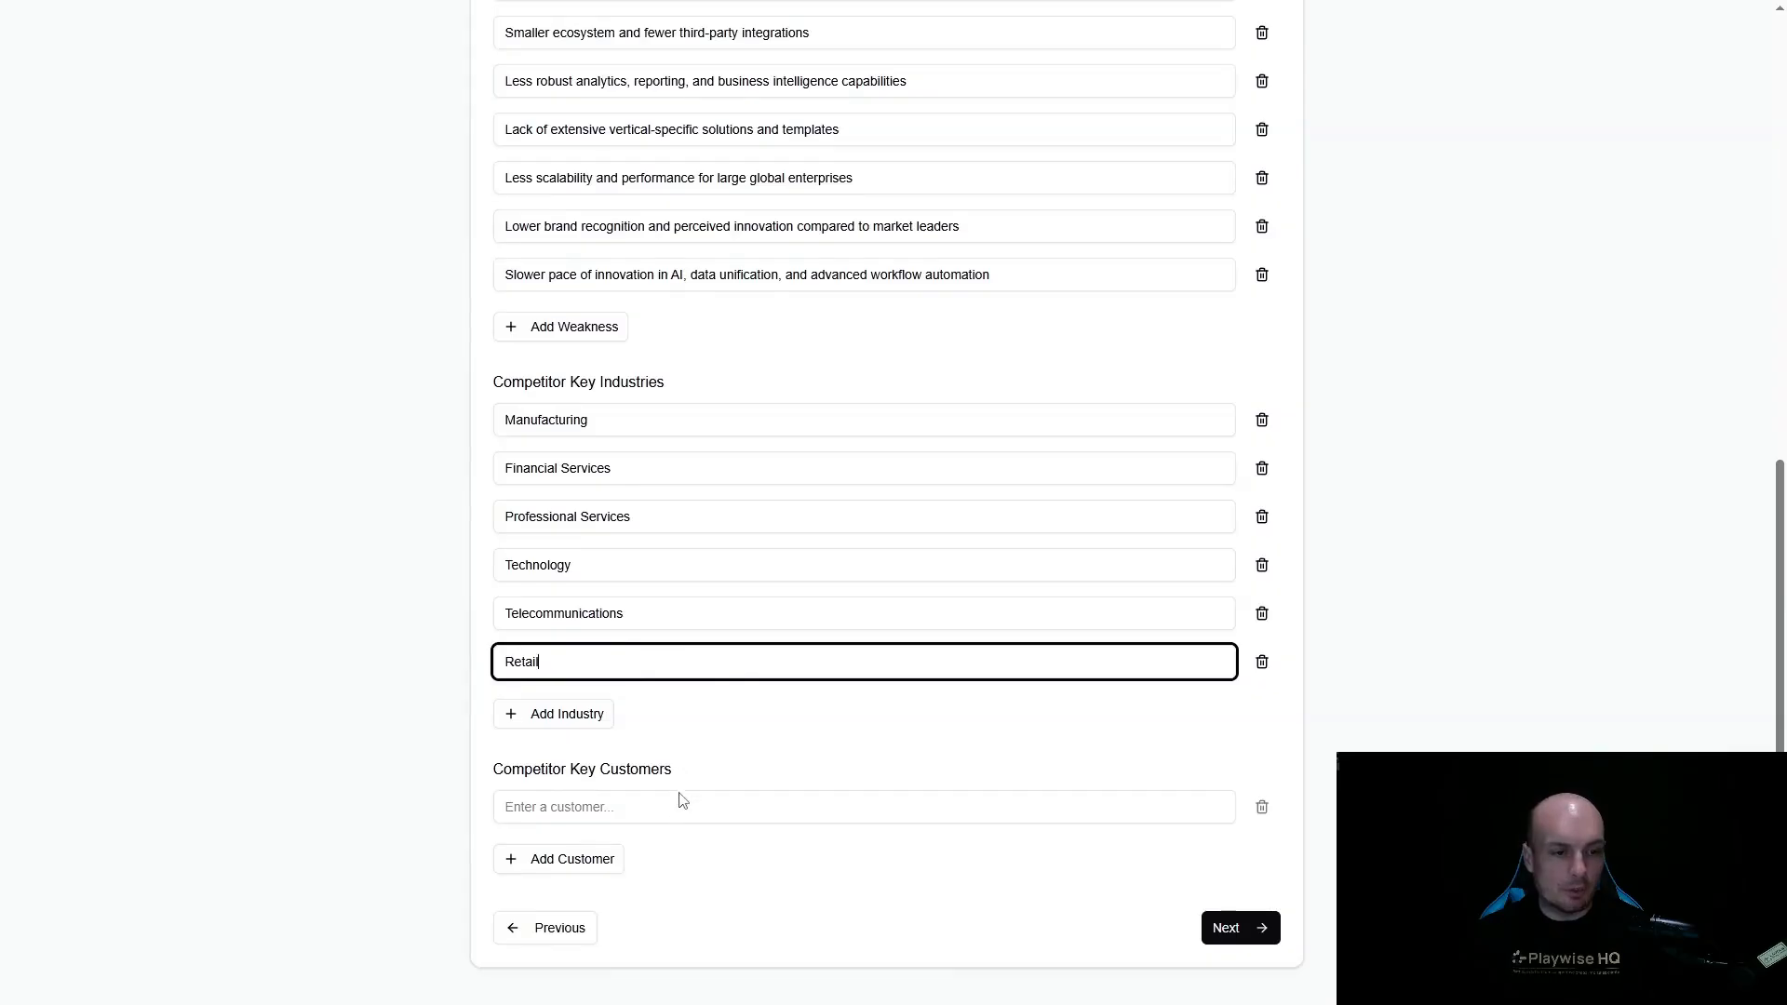
{"action": "left_click", "coordinate": [752, 803]}
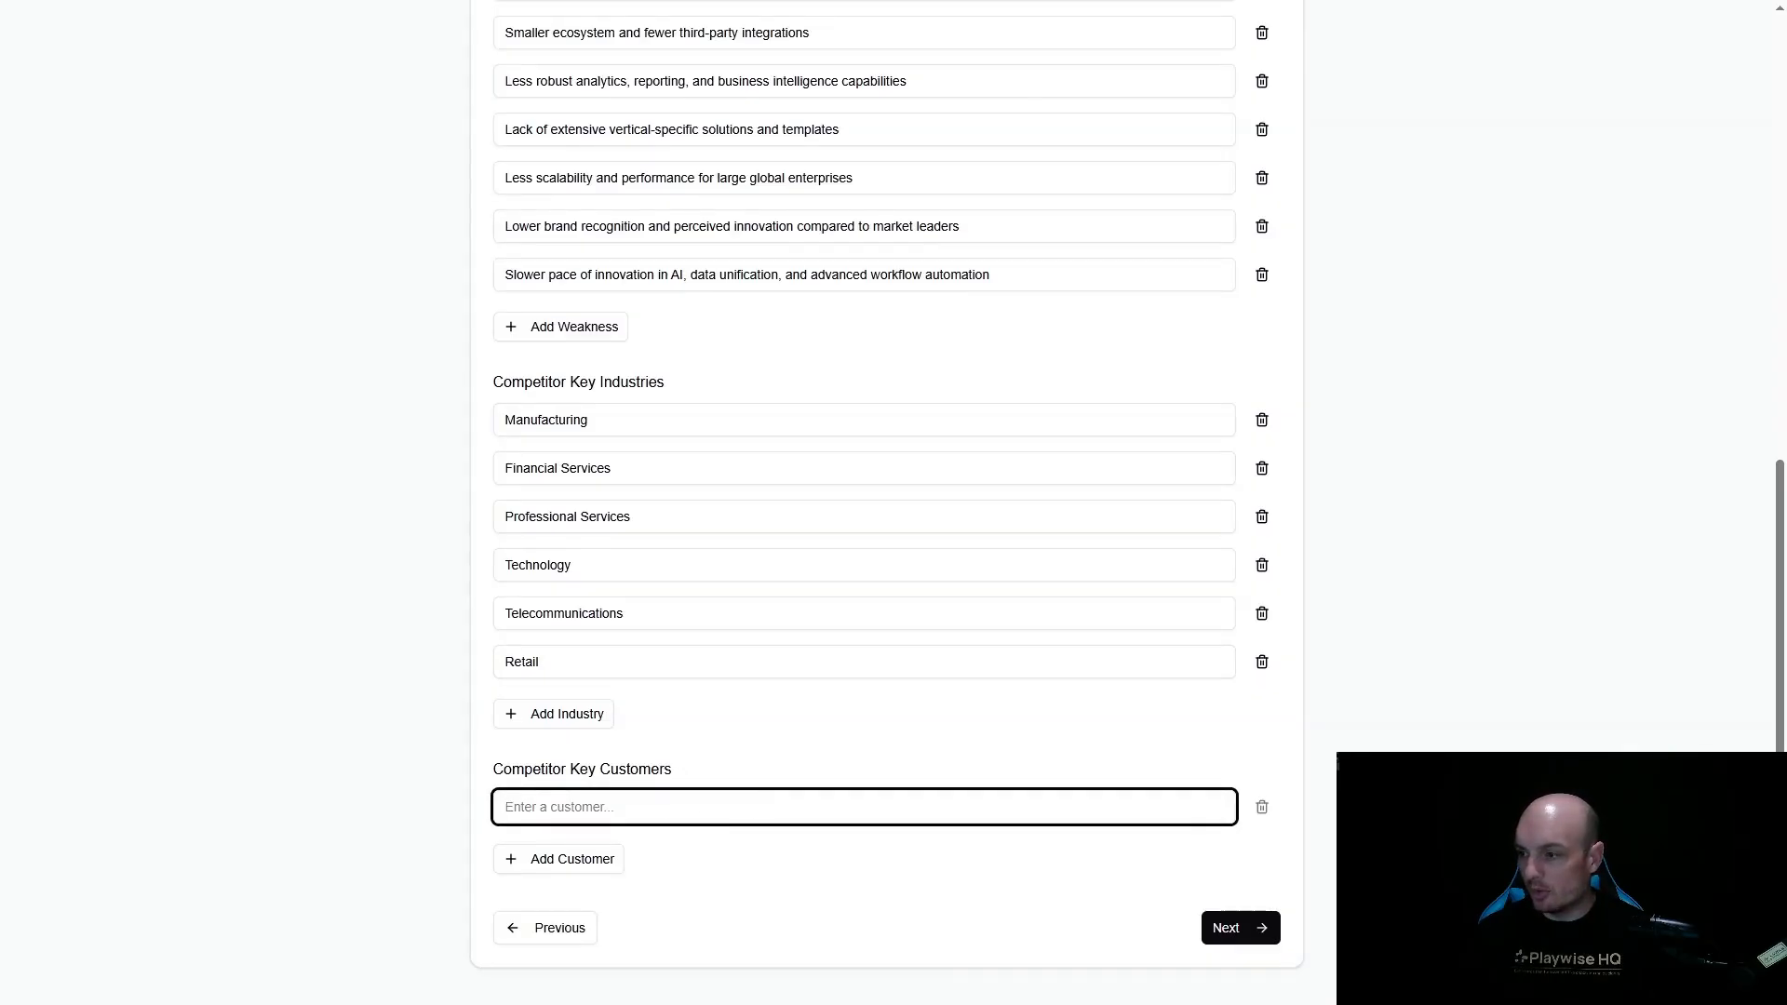
{"action": "key", "text": "alt+Tab"}
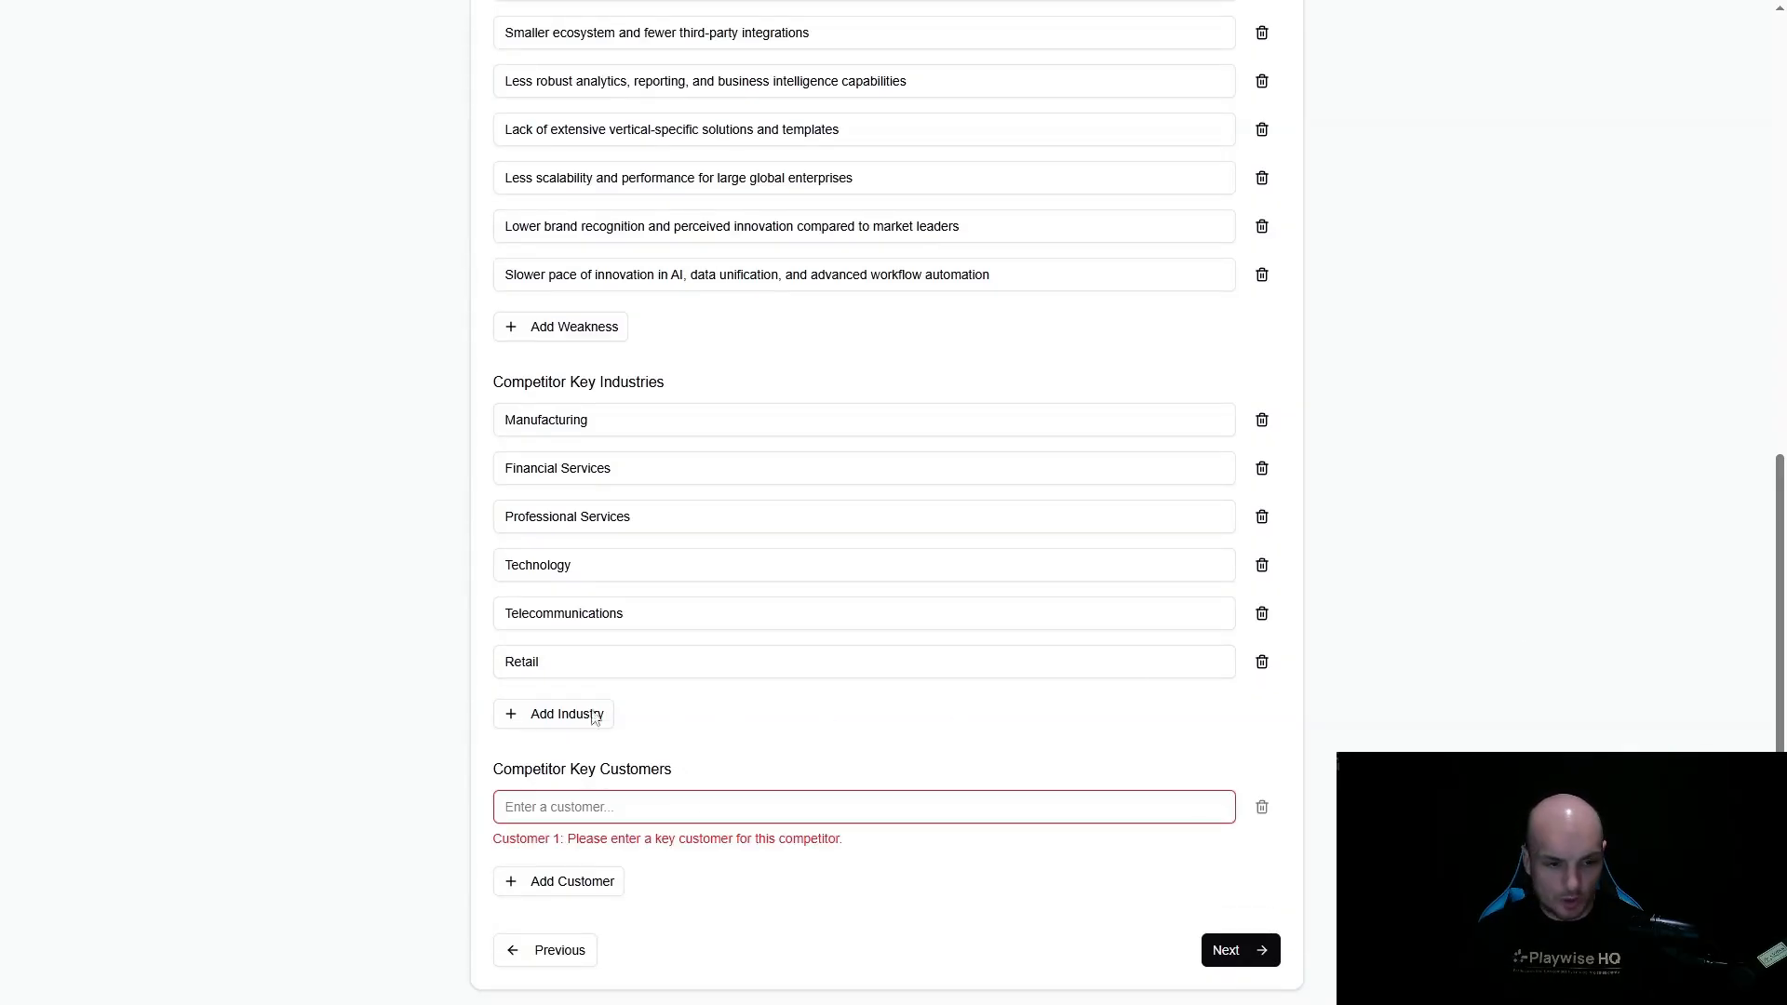
{"action": "left_click", "coordinate": [564, 815]}
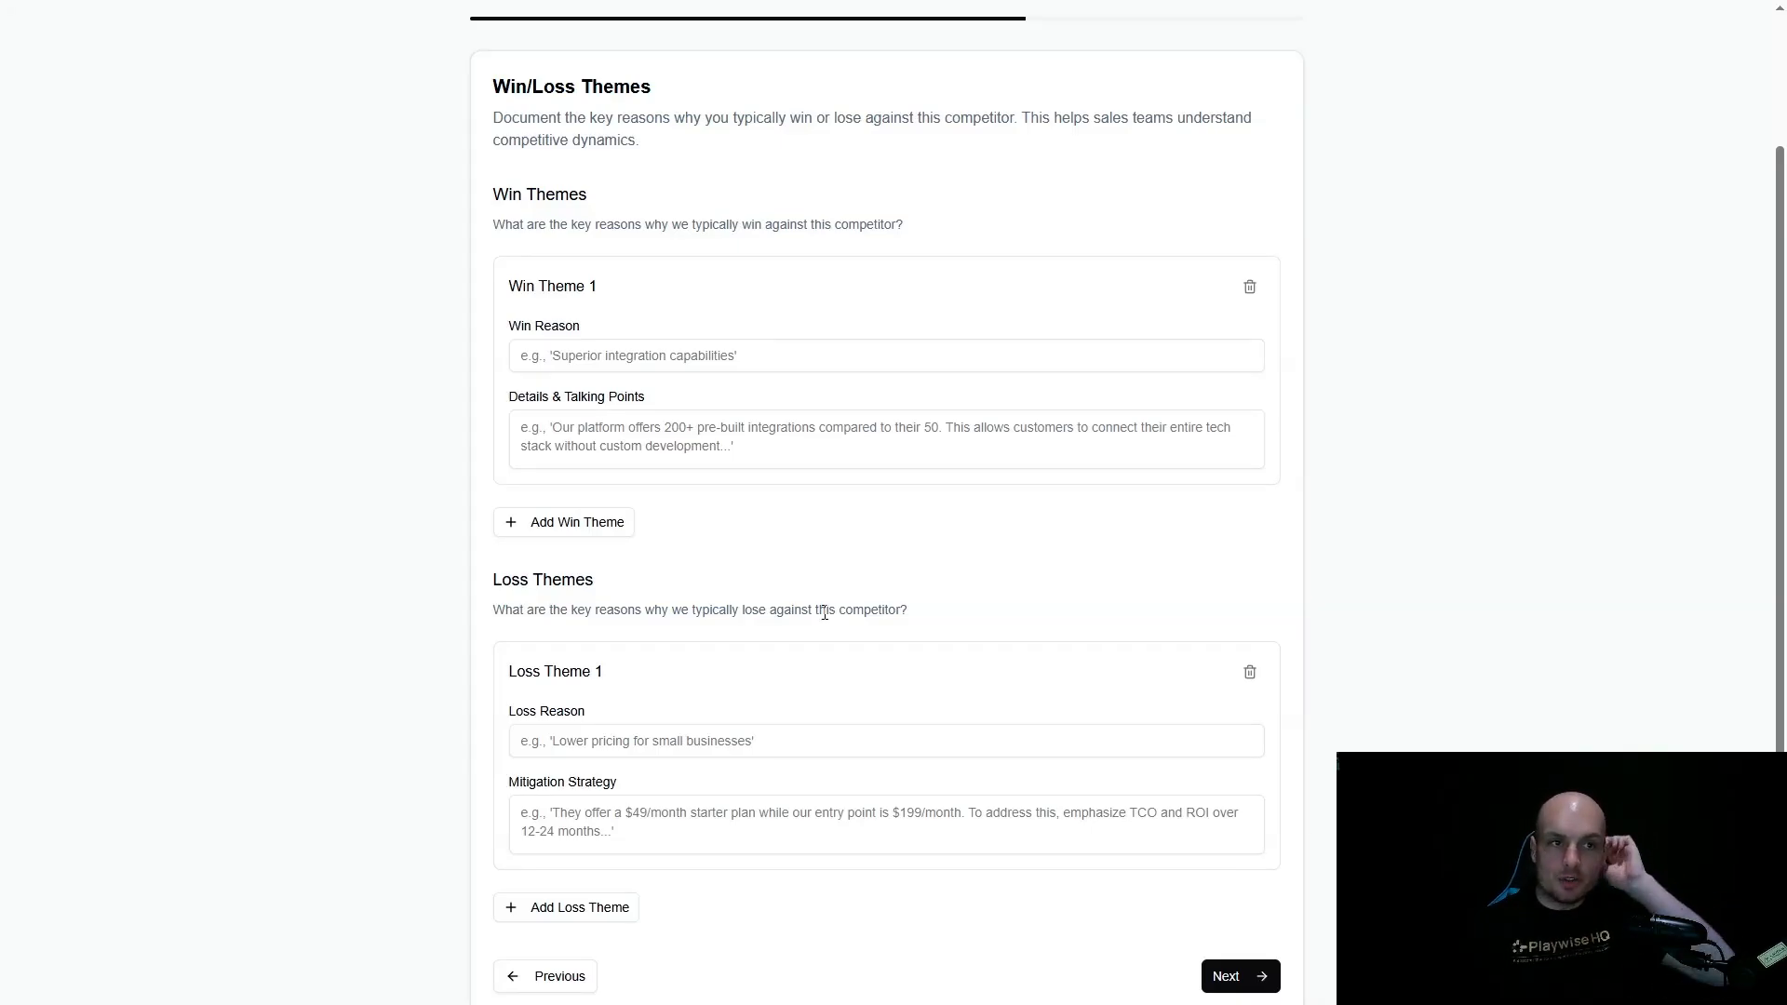
- Fill in the first win theme with the reason "Superior AI and automation capabilities" and its details and talking points
{"action": "scroll", "coordinate": [809, 584], "scroll_direction": "up", "scroll_amount": 2}
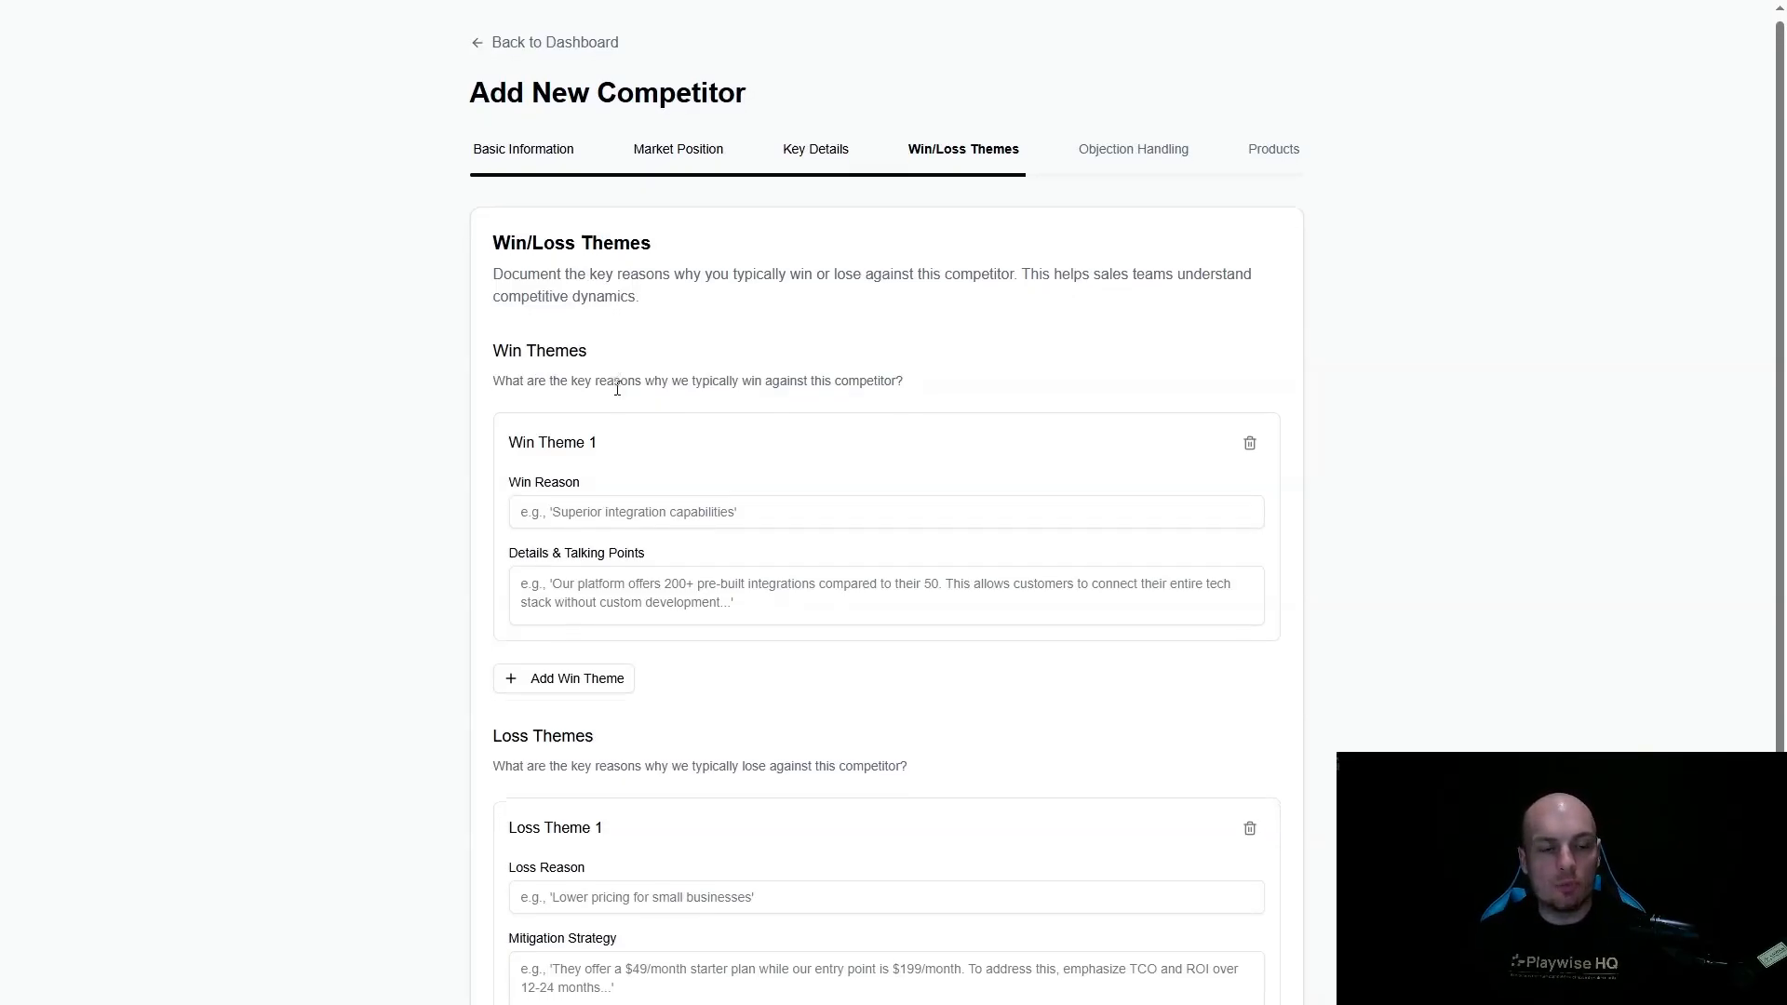
{"action": "scroll", "coordinate": [633, 389], "scroll_direction": "down", "scroll_amount": 2}
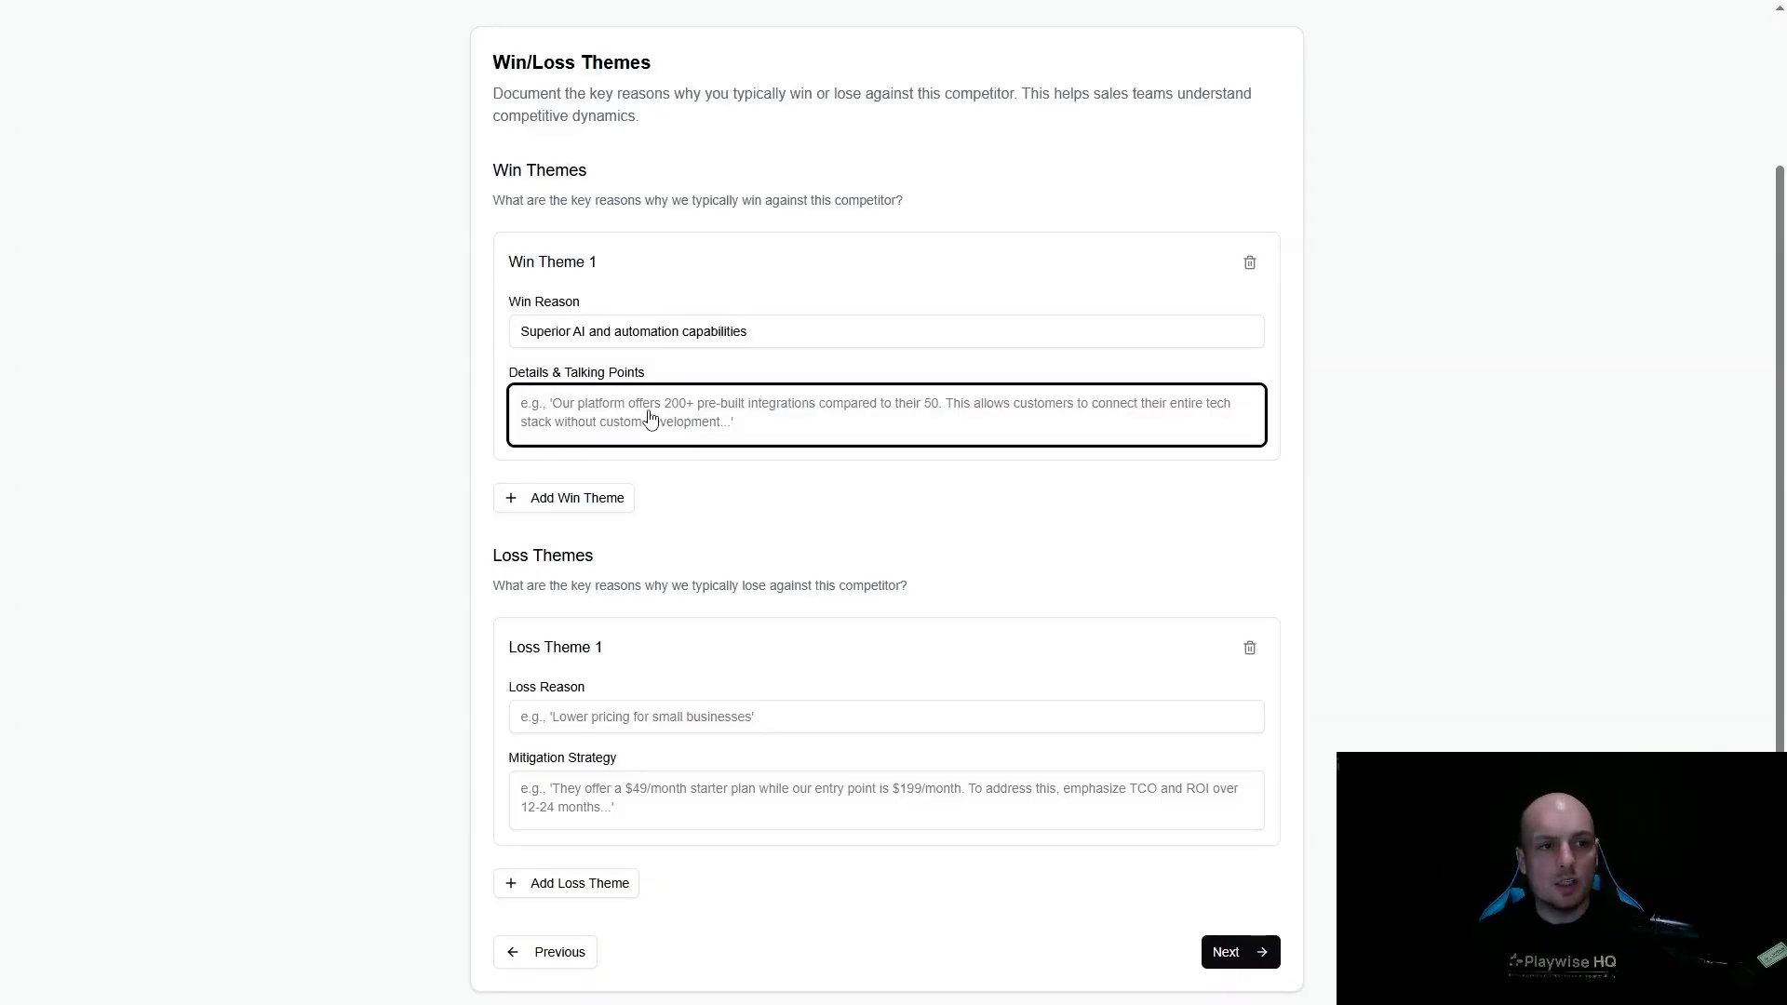
{"action": "type", "text": "Salesforce offers best-in-class AI (Einstein, Agentforce) embedded across Sales, Service, and Marketing. Our AI doesn’t just score leads—it automates workflows, generates insights, supports generative AI for content, and enables autonomous agents for 24/7 service. SugarCRM’s AI and automation are basic by comparison, lacking the depth, breadth, and extensibility of Salesforce’s platform."}
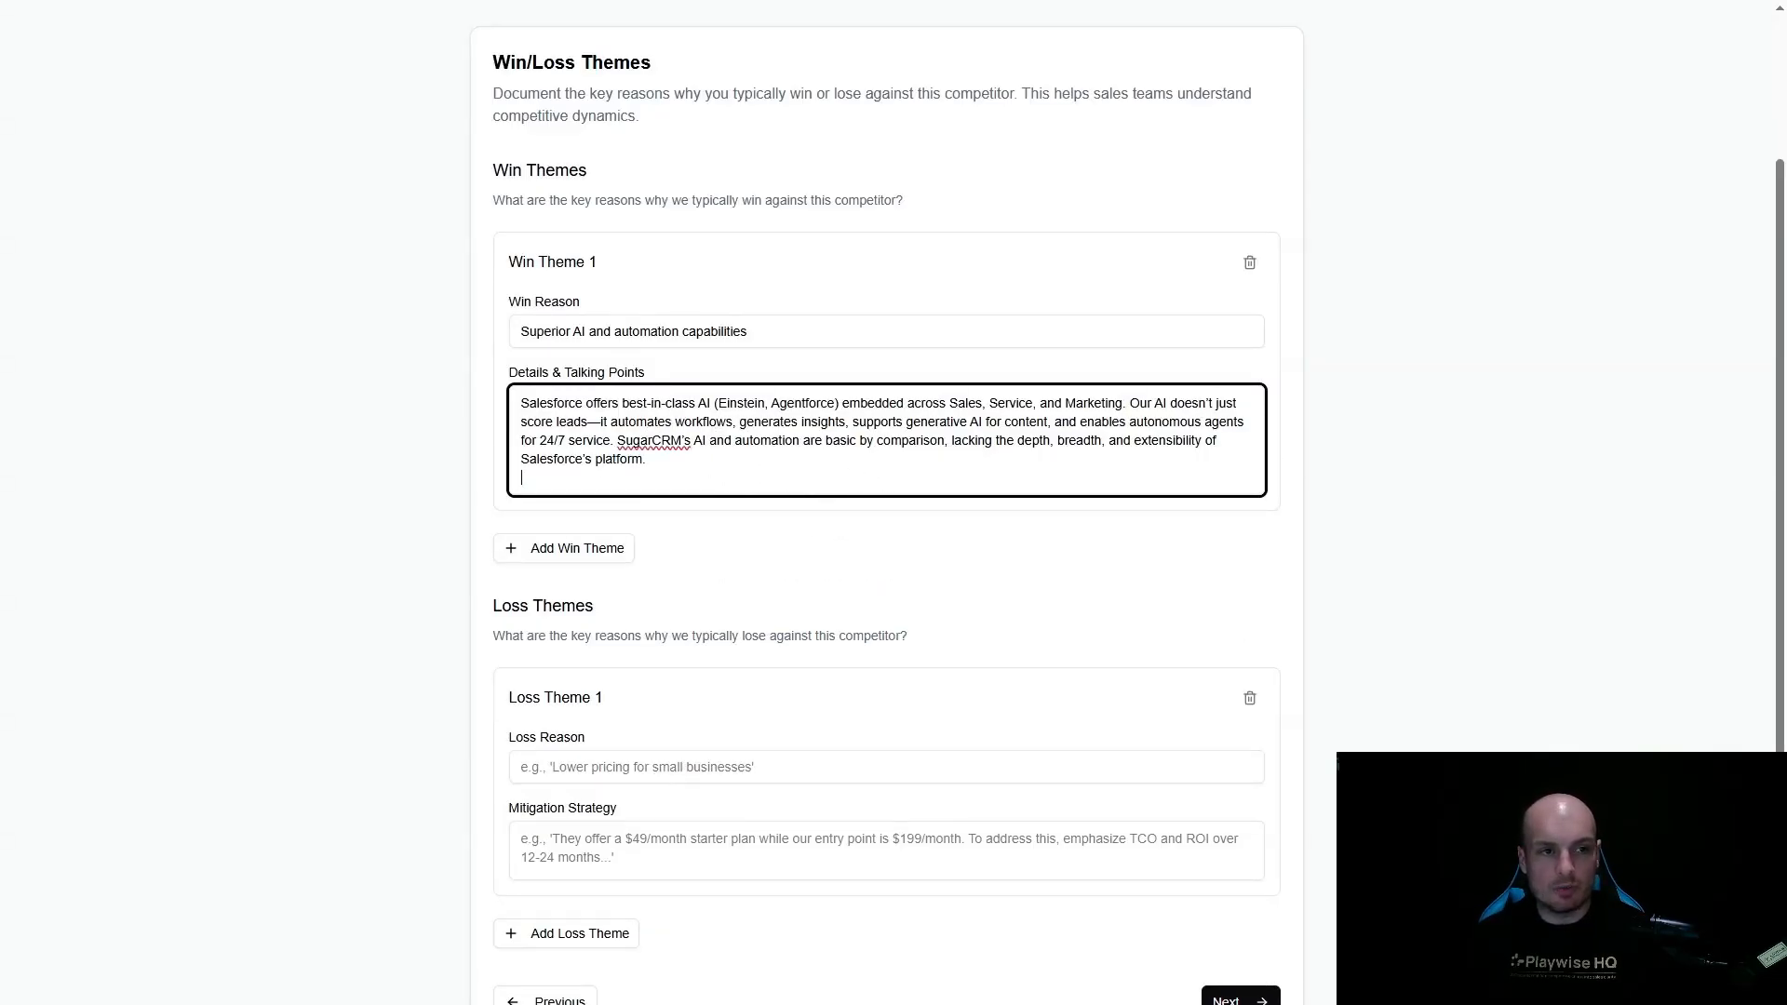
- Add a second win theme, "Unified platform with deep data integration and 360° customer view", with its details and talking points
{"action": "key", "text": "alt+Tab"}
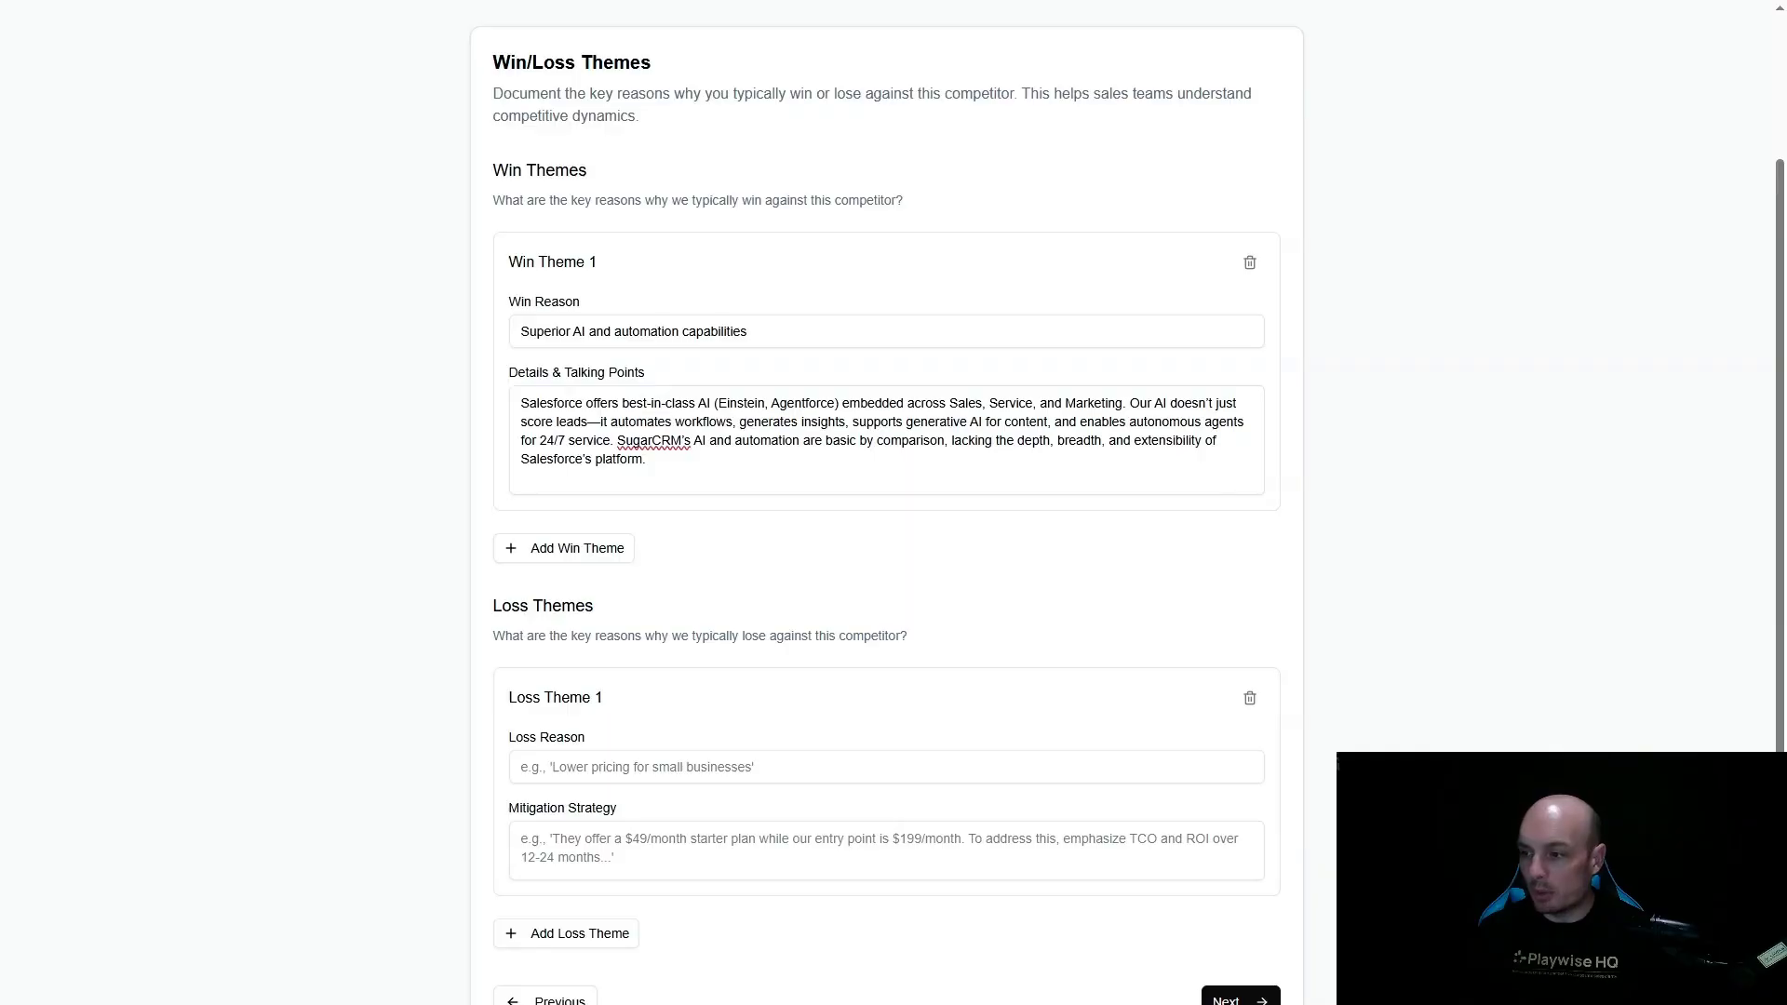
{"action": "left_click", "coordinate": [577, 551]}
{"action": "type", "text": "Unified platform with deep data integration and 360° customer view"}
{"action": "key", "text": "alt+Tab"}
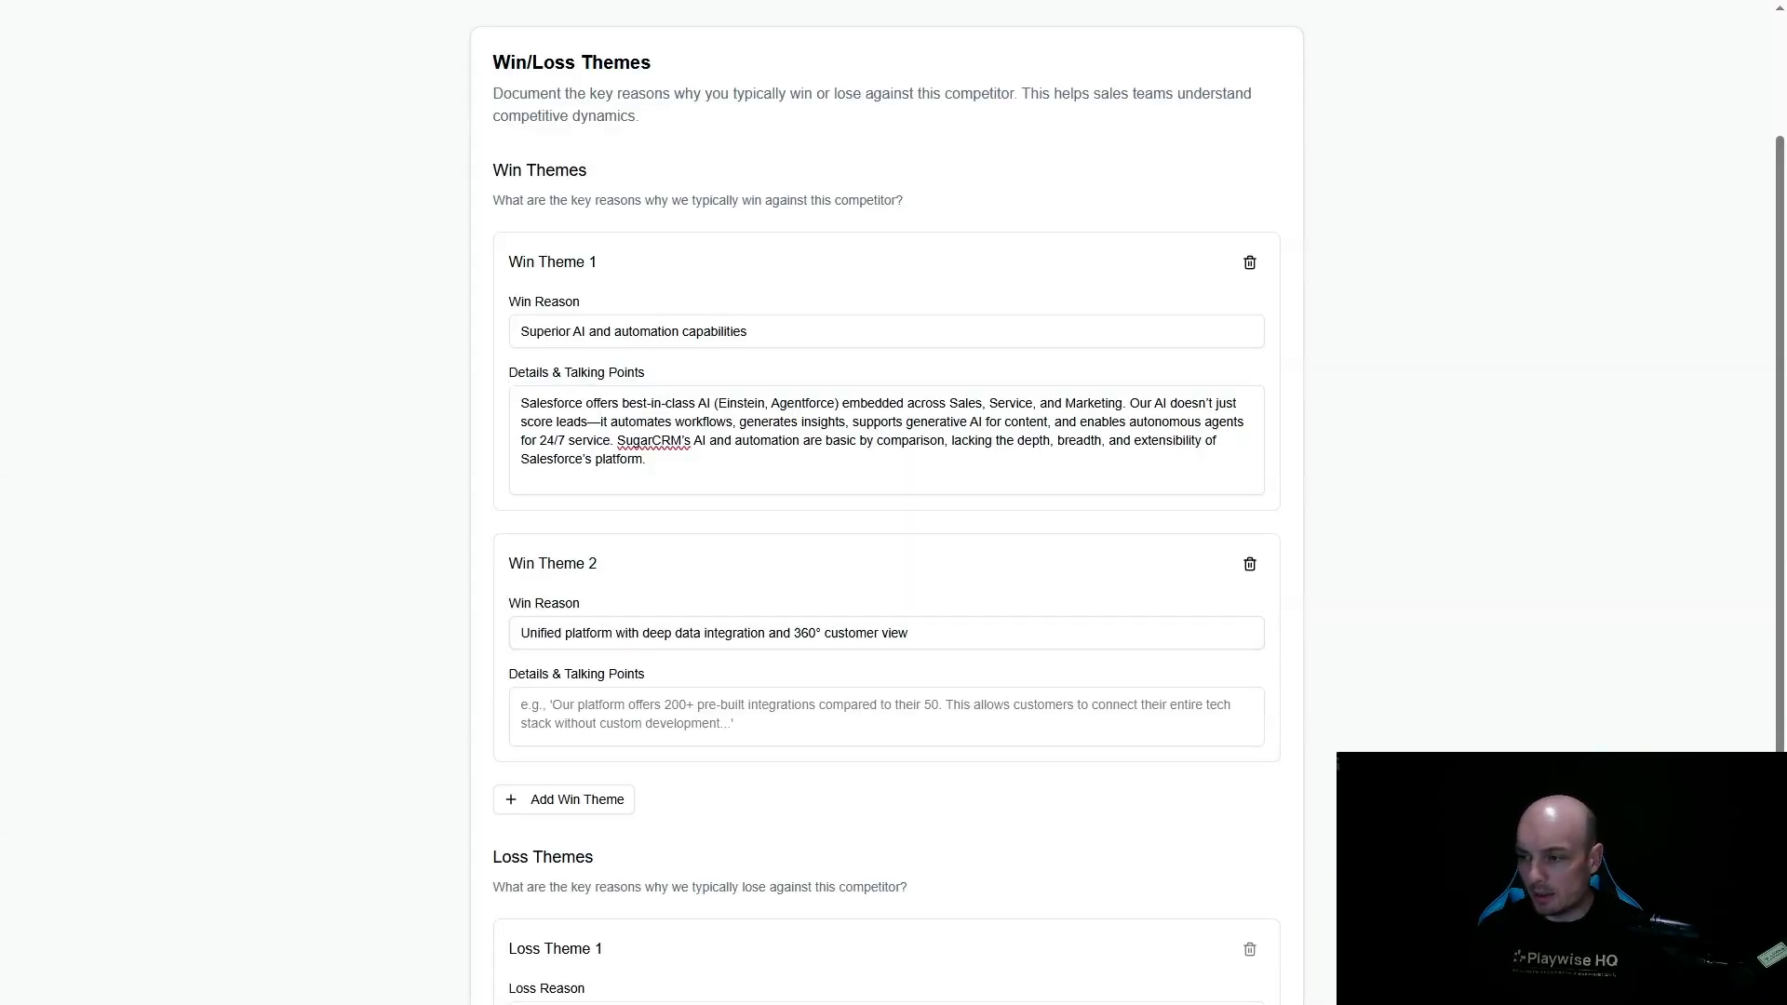
{"action": "left_click", "coordinate": [600, 721]}
{"action": "type", "text": "Salesforce Customer 360, Data Cloud, and native integration with Slack, Tableau, and MuleSoft provide a unified view of every customer. This enables seamless cross-team collaboration, intelligent segmentation, and advanced reporting. SugarCRM’s data model and integrations are limited, often requiring manual workarounds or third-party tools, which introduces data silos and complexity."}
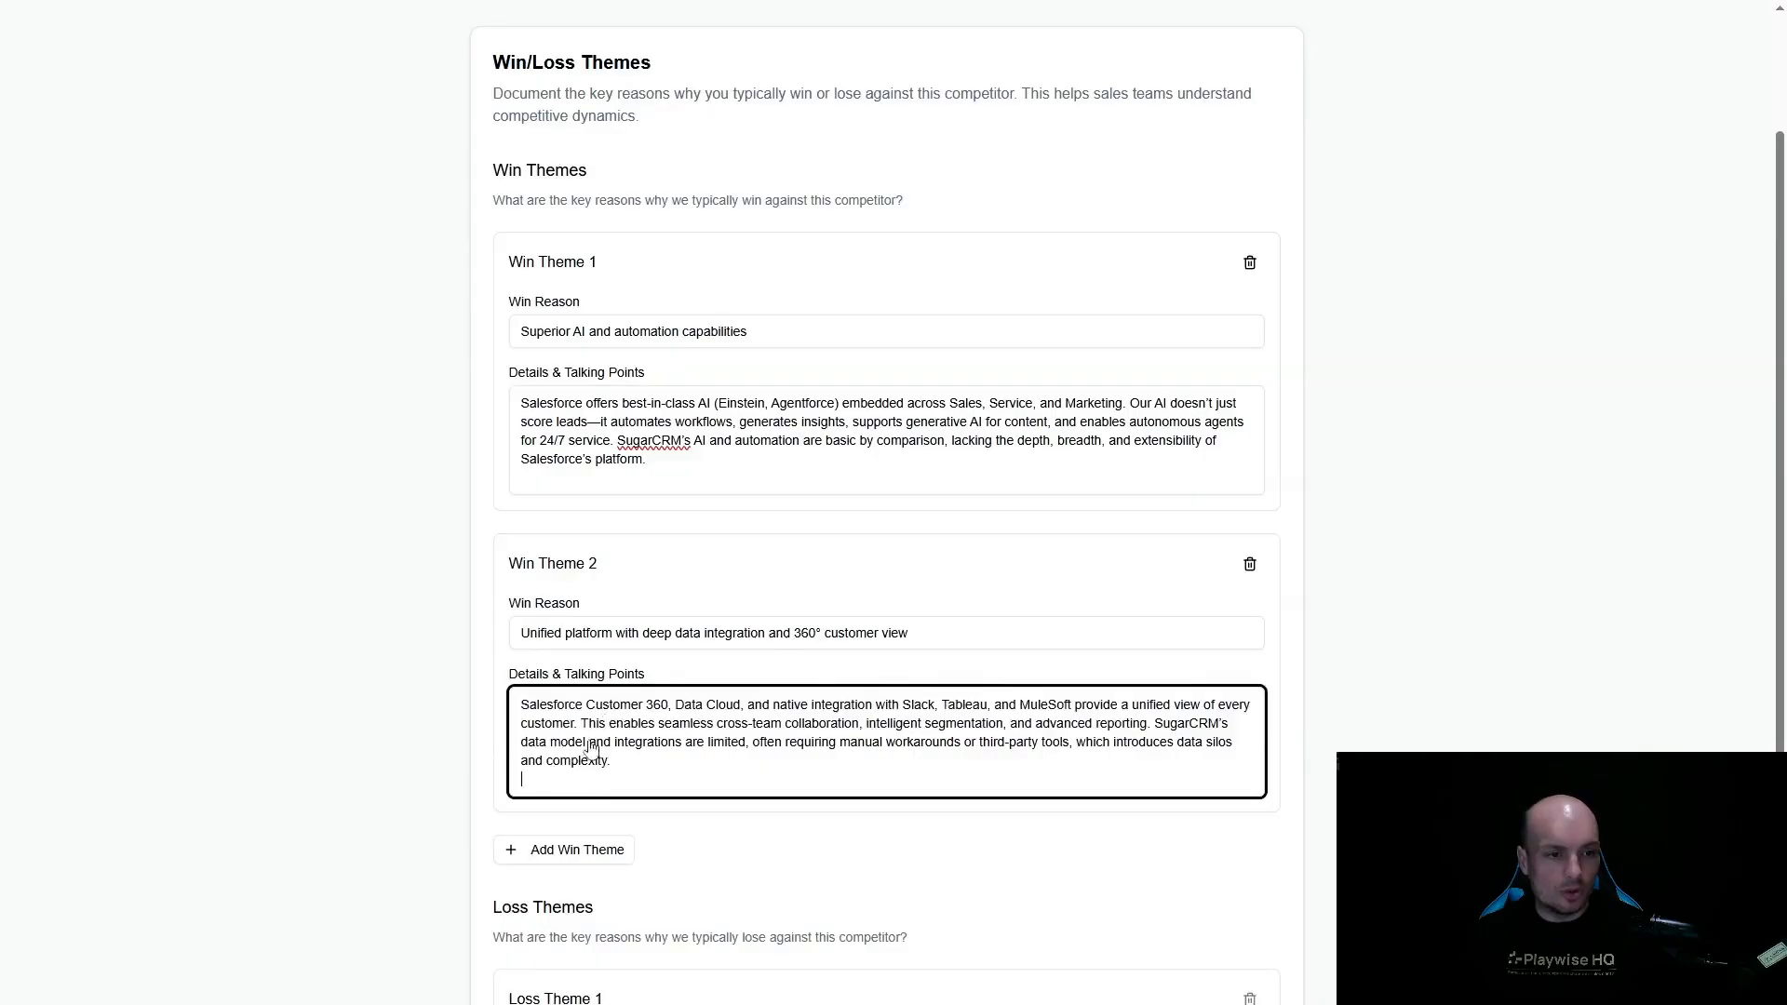
- Add a third win theme, "Scalability and industry depth for growing, complex organizations", with its details and talking points
{"action": "left_click", "coordinate": [542, 852]}
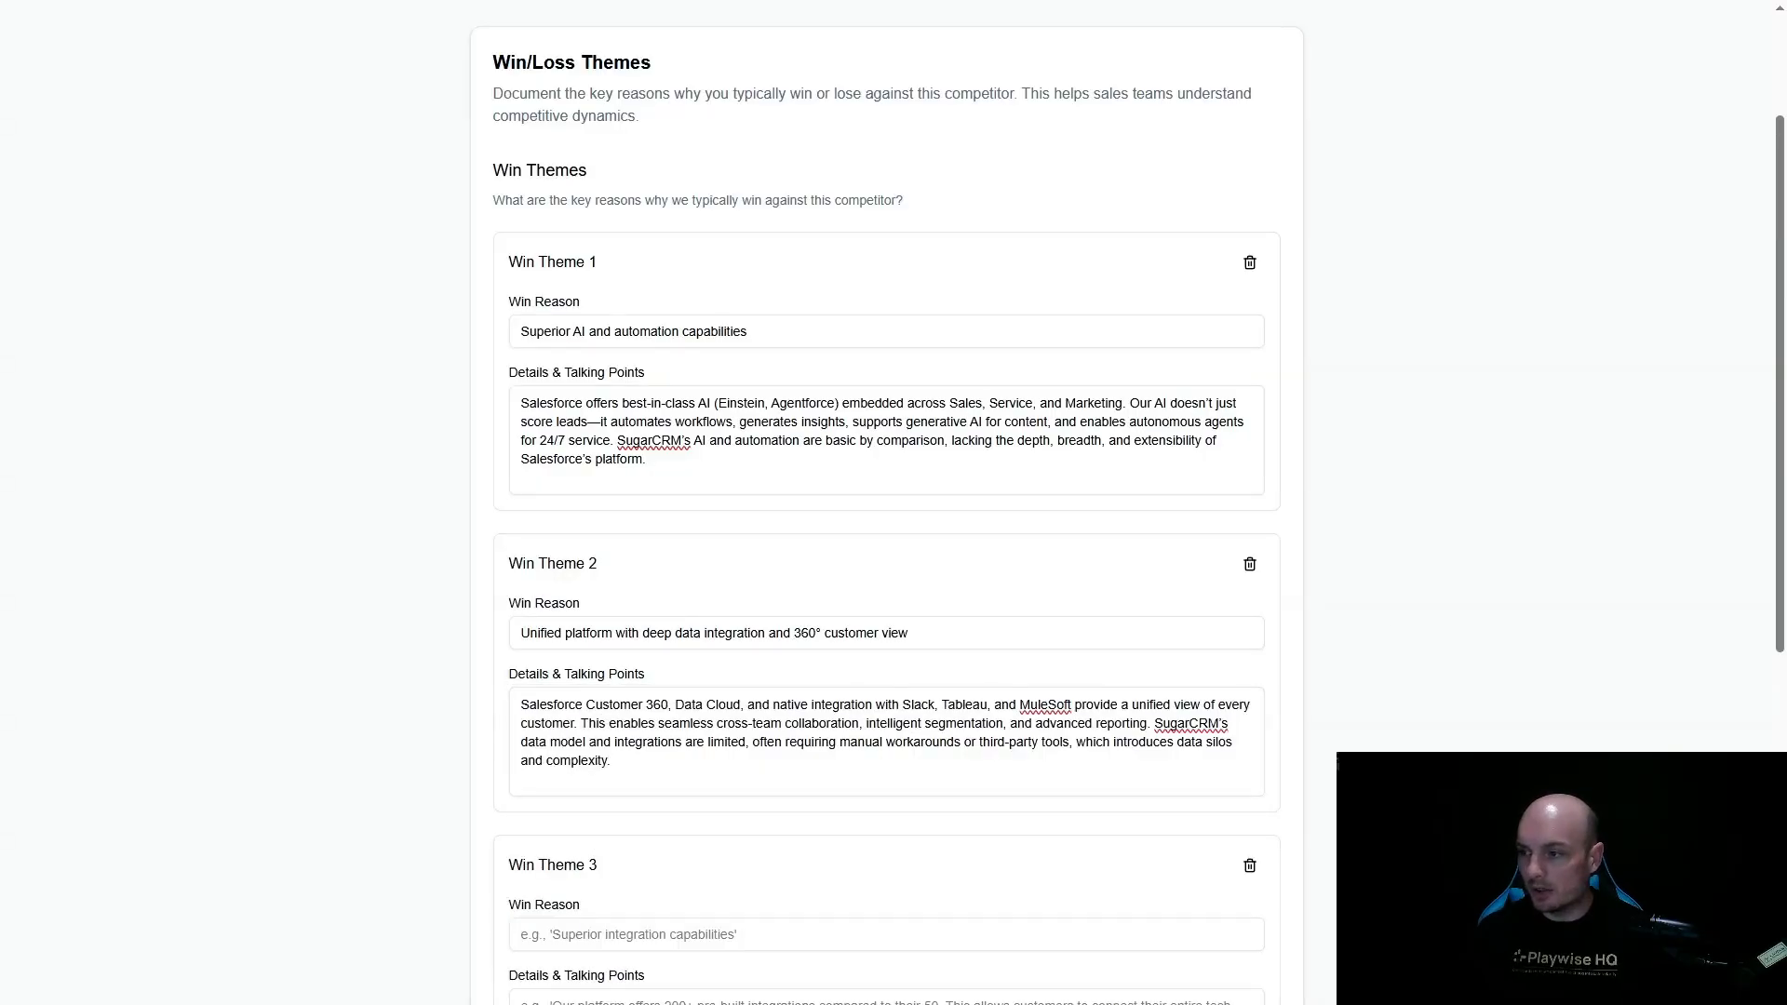
{"action": "scroll", "coordinate": [642, 731], "scroll_direction": "down", "scroll_amount": 2}
{"action": "left_click", "coordinate": [639, 746]}
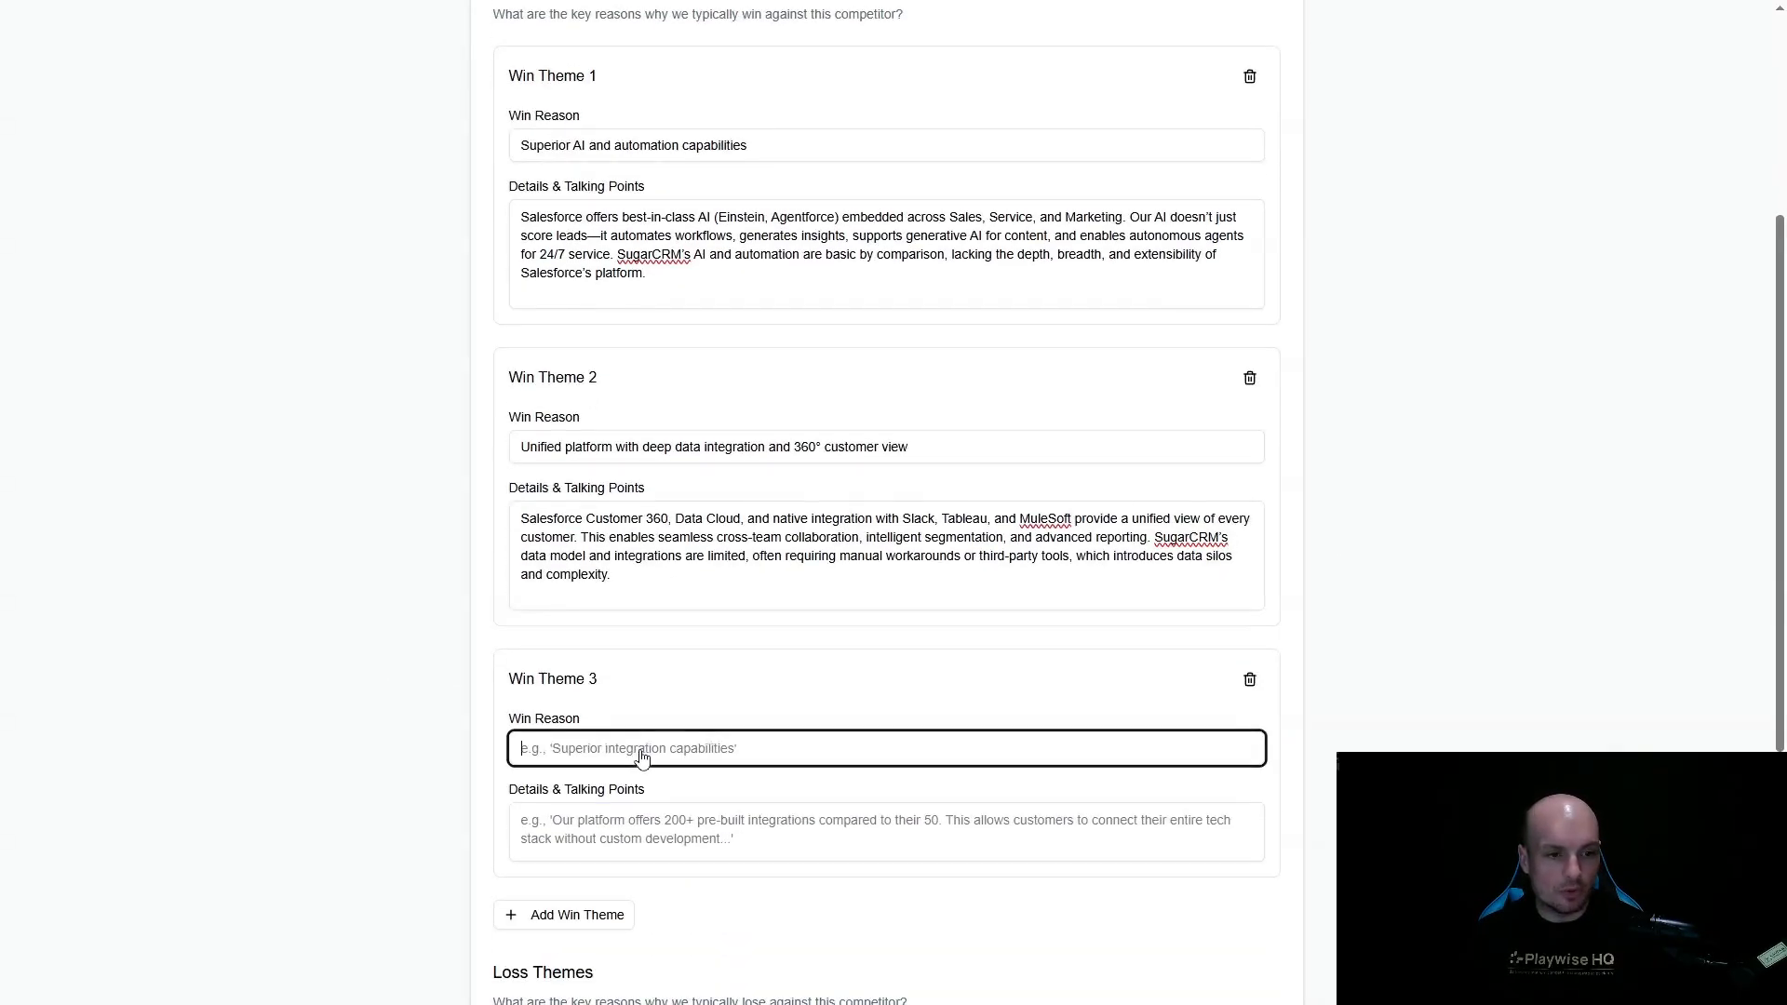
{"action": "type", "text": "Scalability and industry depth for growing, complex organizations"}
{"action": "key", "text": "alt+Tab"}
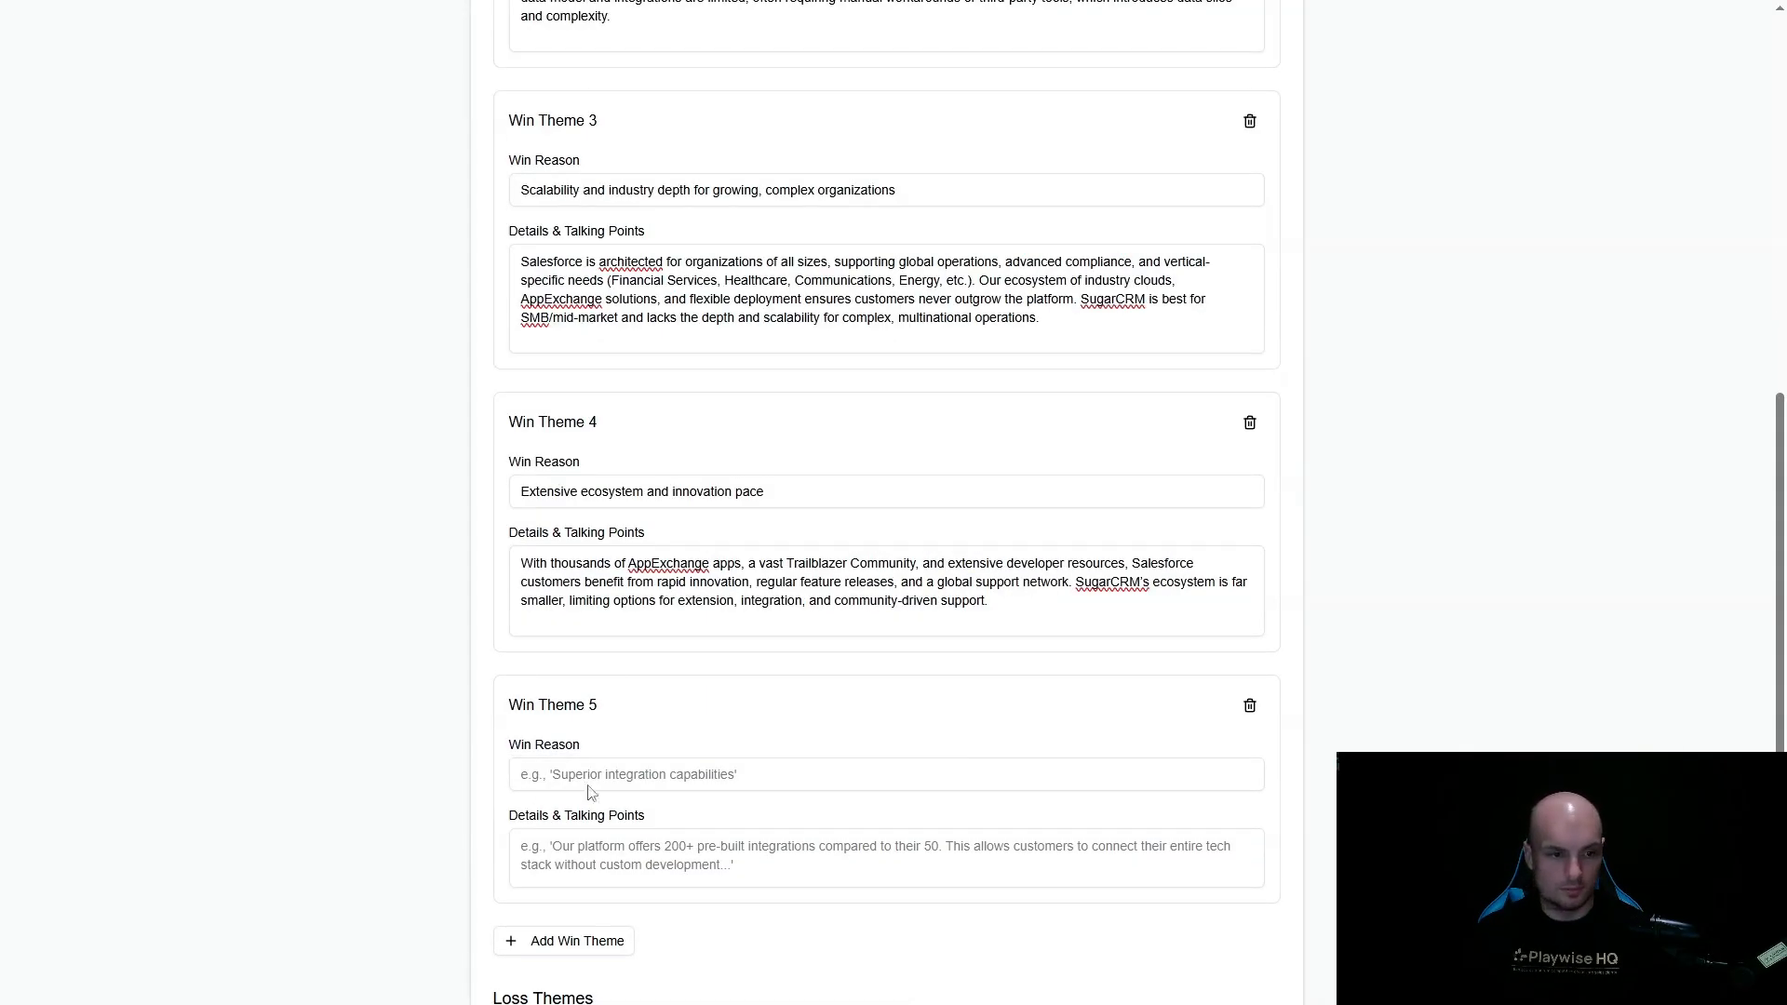
- Add the win themes "Extensive ecosystem and innovation pace" and "Comprehensive analytics and business intelligence", each with details and talking points
{"action": "left_click", "coordinate": [629, 776]}
{"action": "type", "text": "Comprehensive analytics and business intelligence"}
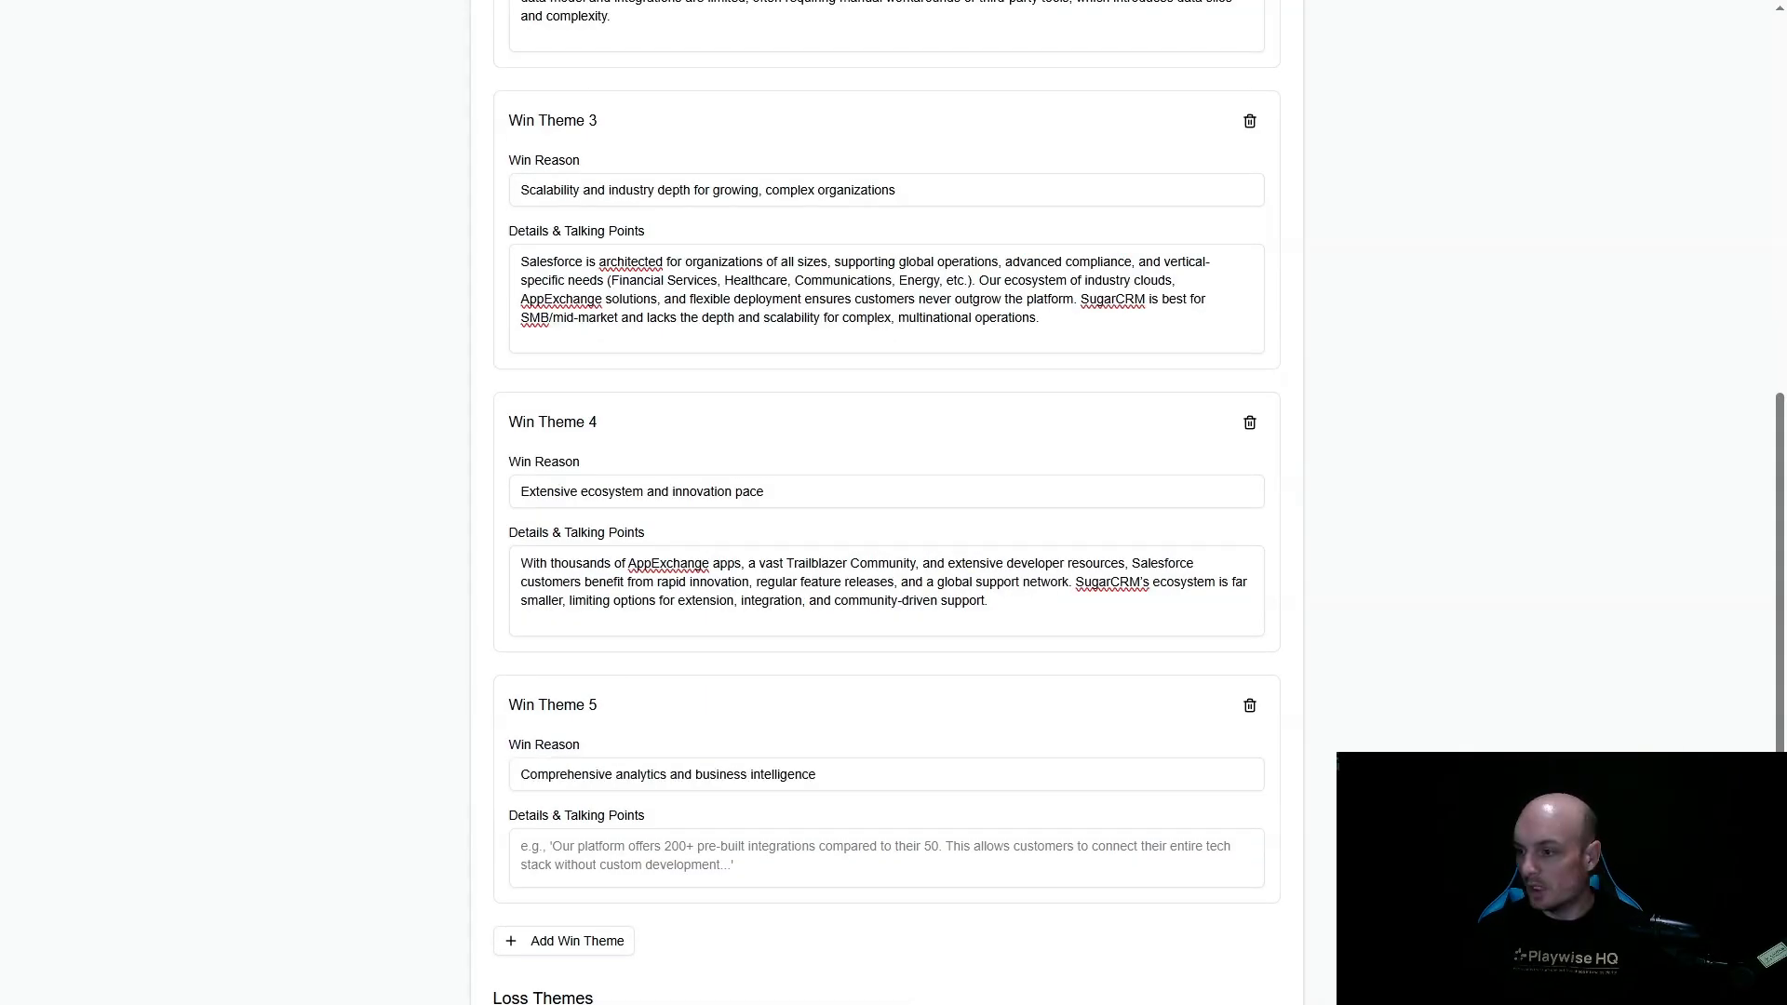
{"action": "left_click", "coordinate": [738, 864]}
{"action": "type", "text": "Embedded Tableau, advanced reporting, and AI-driven analytics across all Salesforce clouds deliver actionable insights in real time. SugarCRM's reporting is basic, and lacks the advanced visualization, predictive, and self-service analytics capabilities critical to data-driven organizations."}
- Fill in the first loss theme with the reason "Lower total cost and pricing transparency for simple use cases" and its mitigation strategy
{"action": "scroll", "coordinate": [750, 782], "scroll_direction": "down", "scroll_amount": 5}
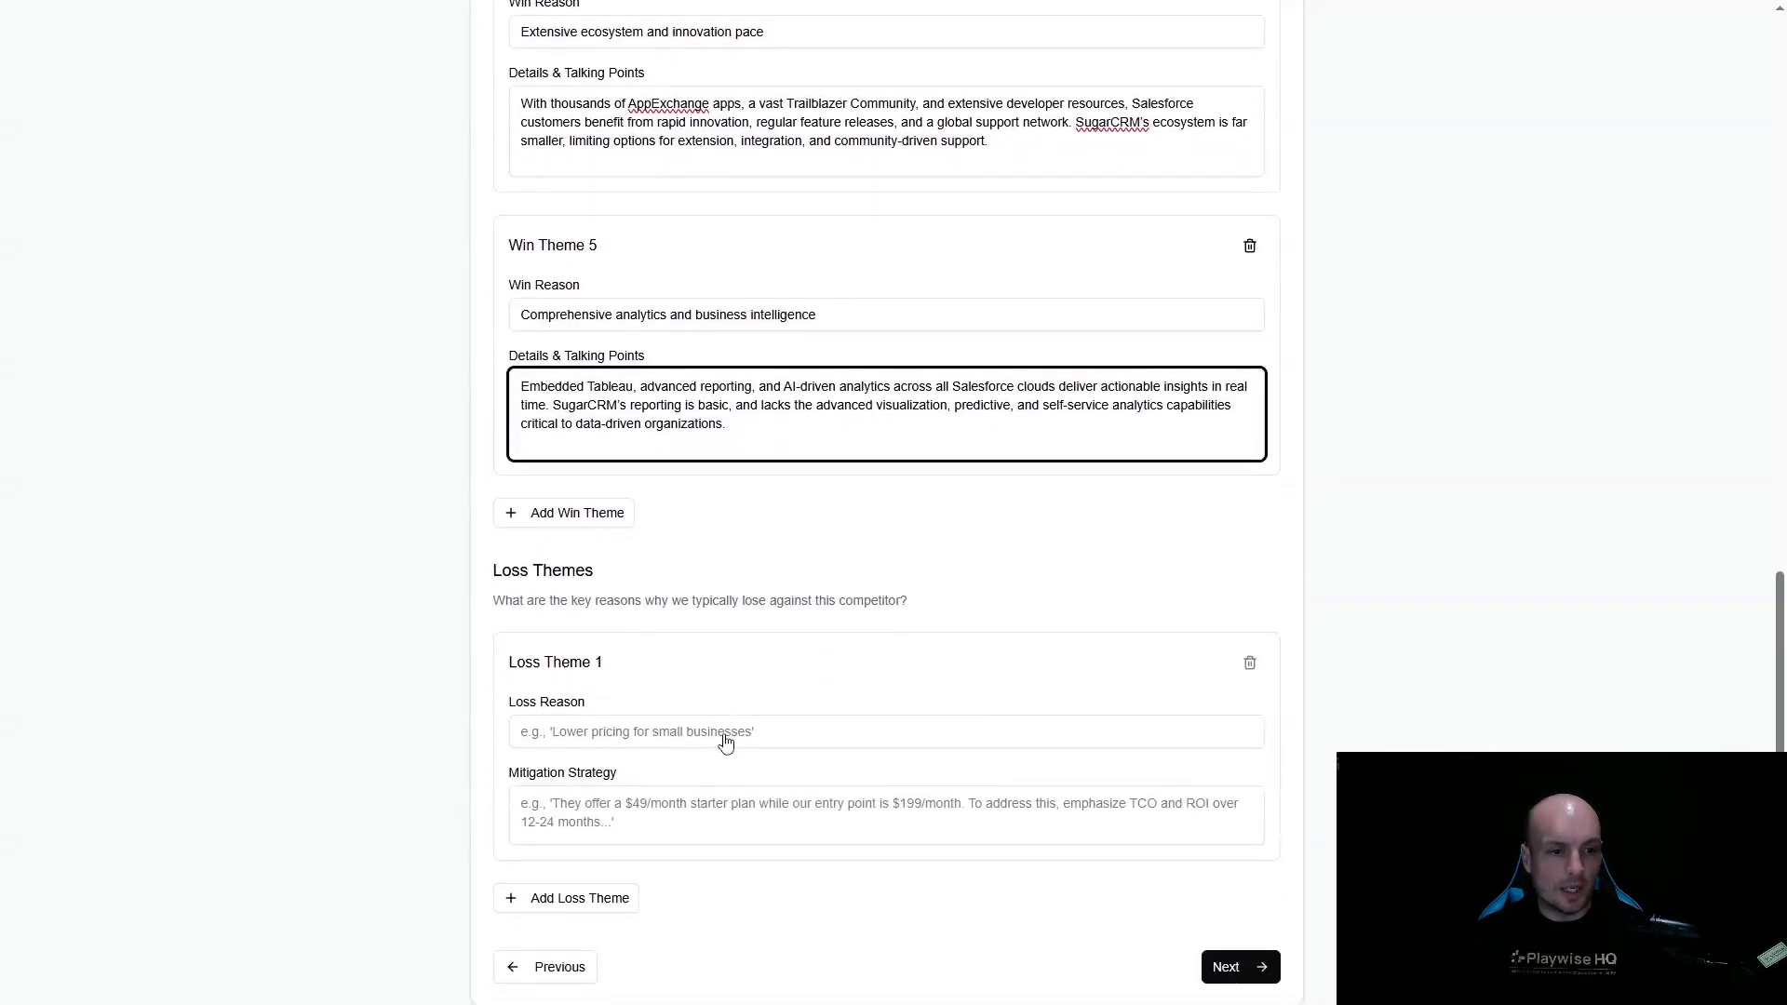
{"action": "left_click", "coordinate": [626, 698]}
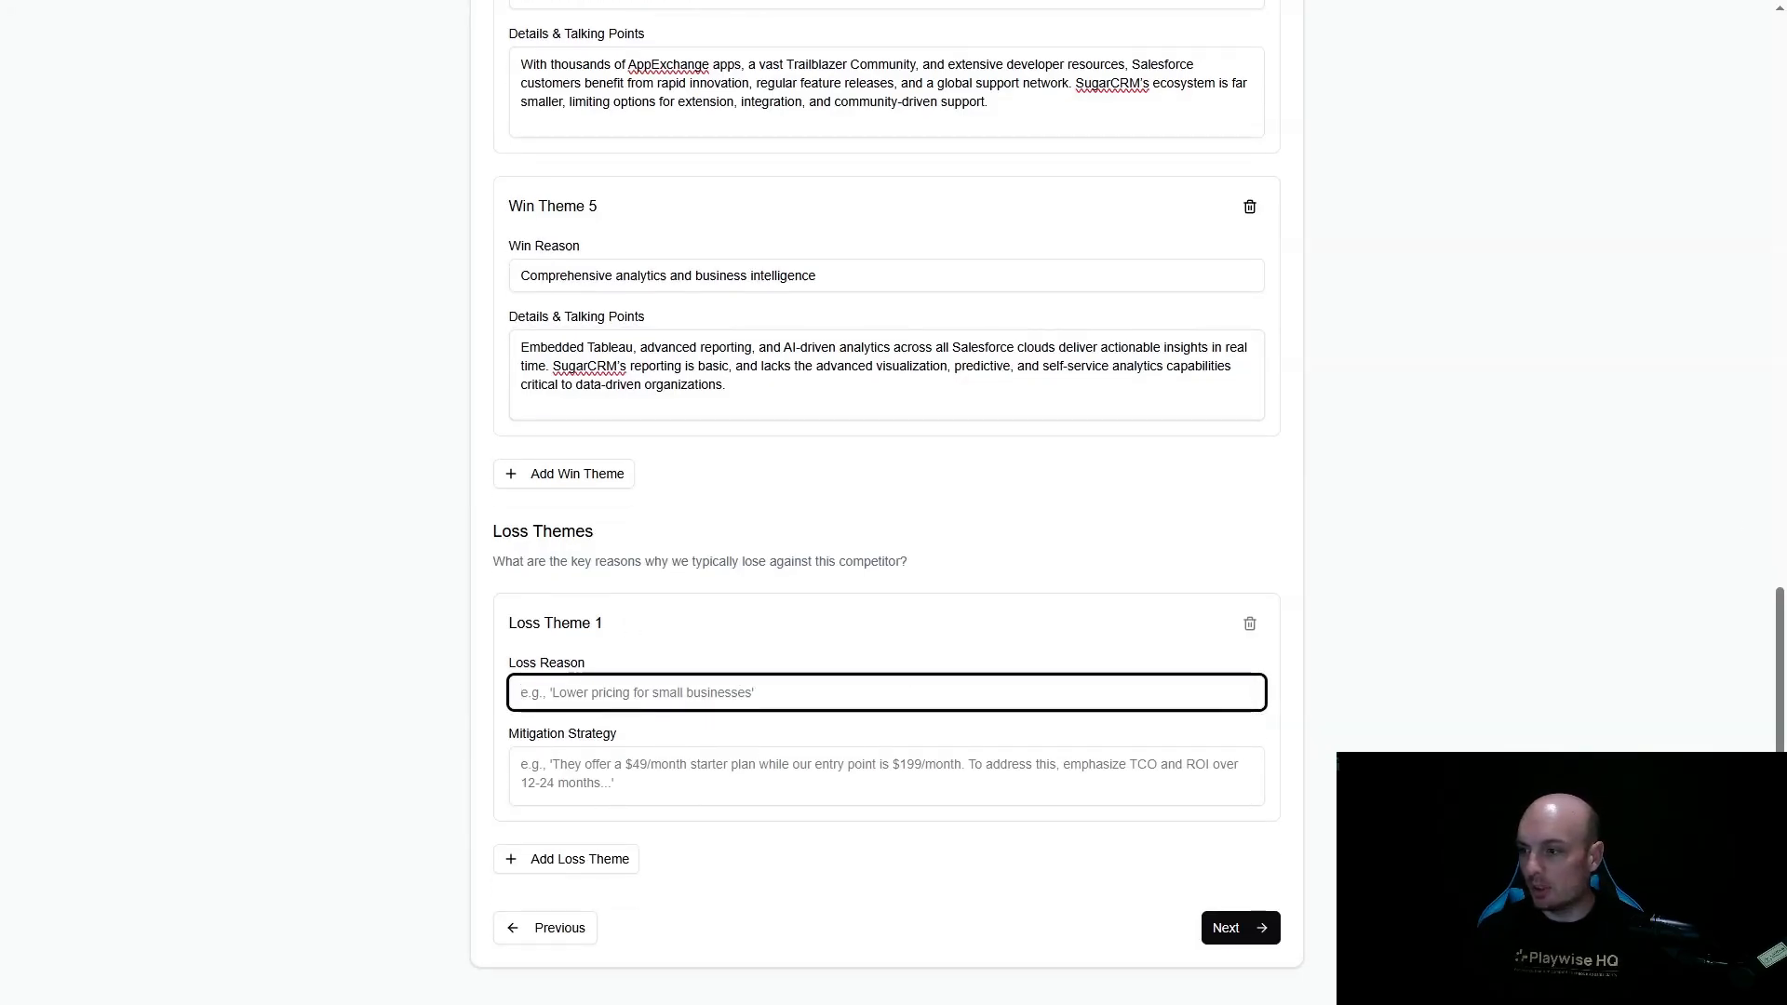
{"action": "key", "text": "alt+Tab"}
{"action": "left_click", "coordinate": [641, 703]}
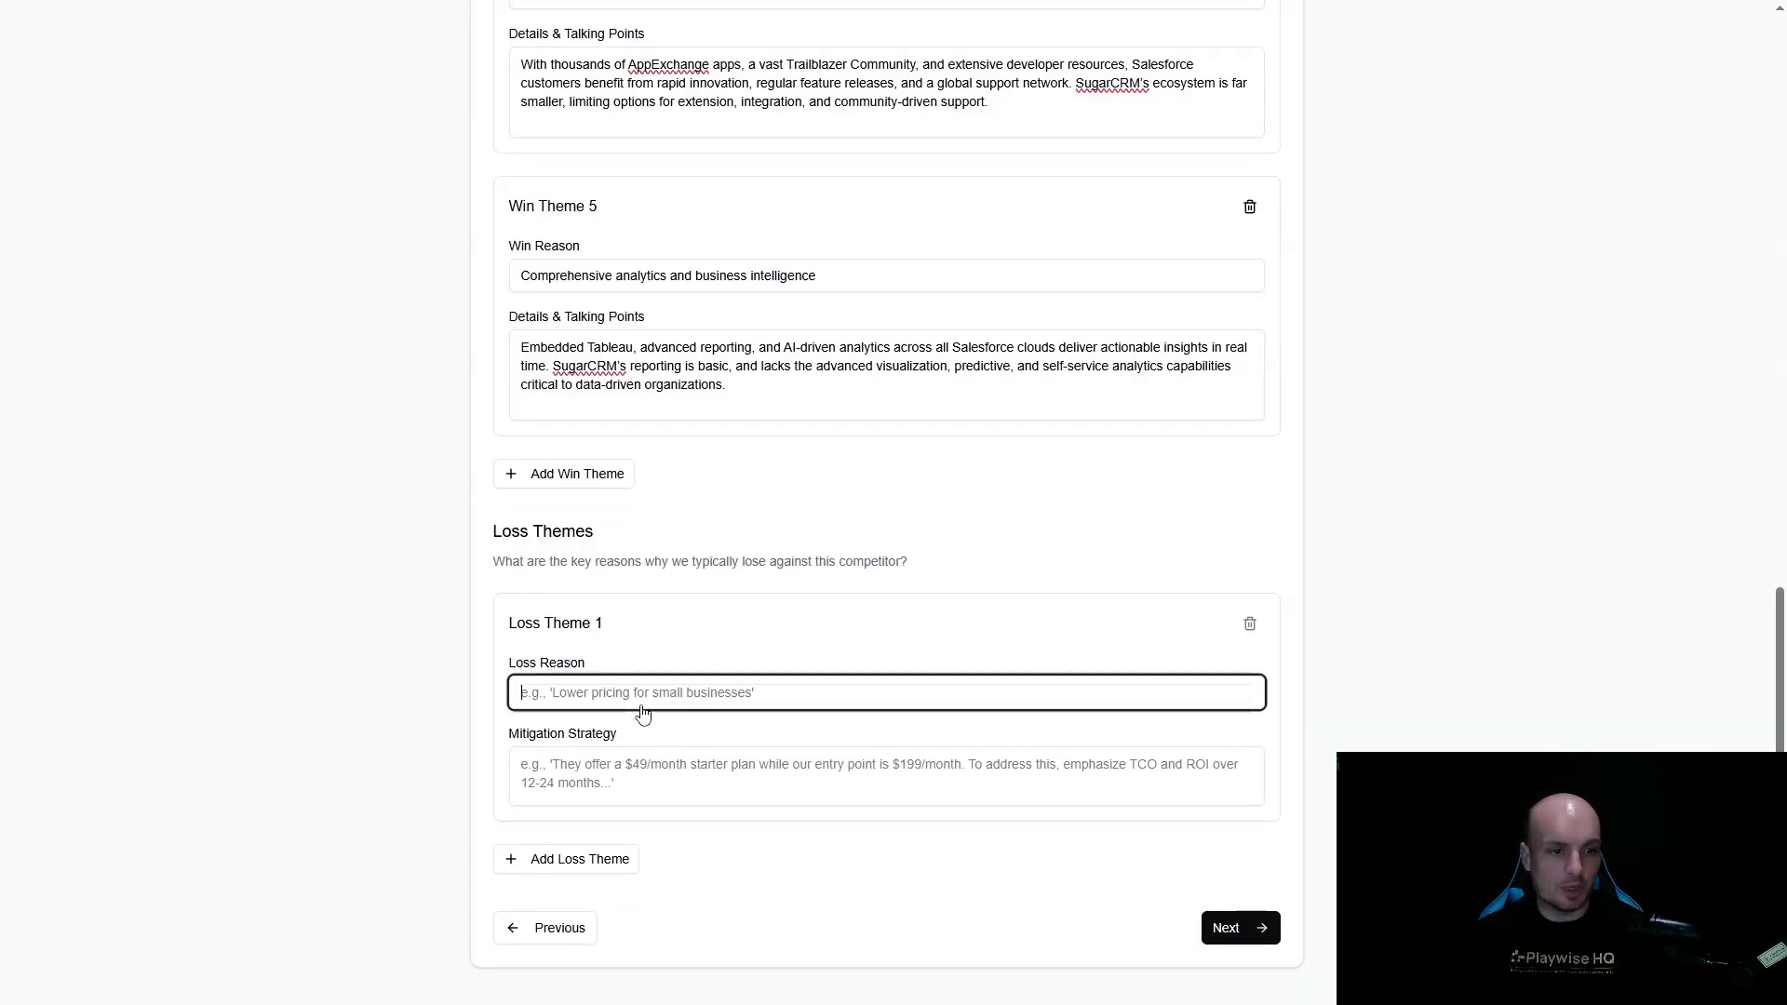
{"action": "type", "text": "Lower total cost and pricing transparency for simple use cases"}
{"action": "key", "text": "alt+Tab"}
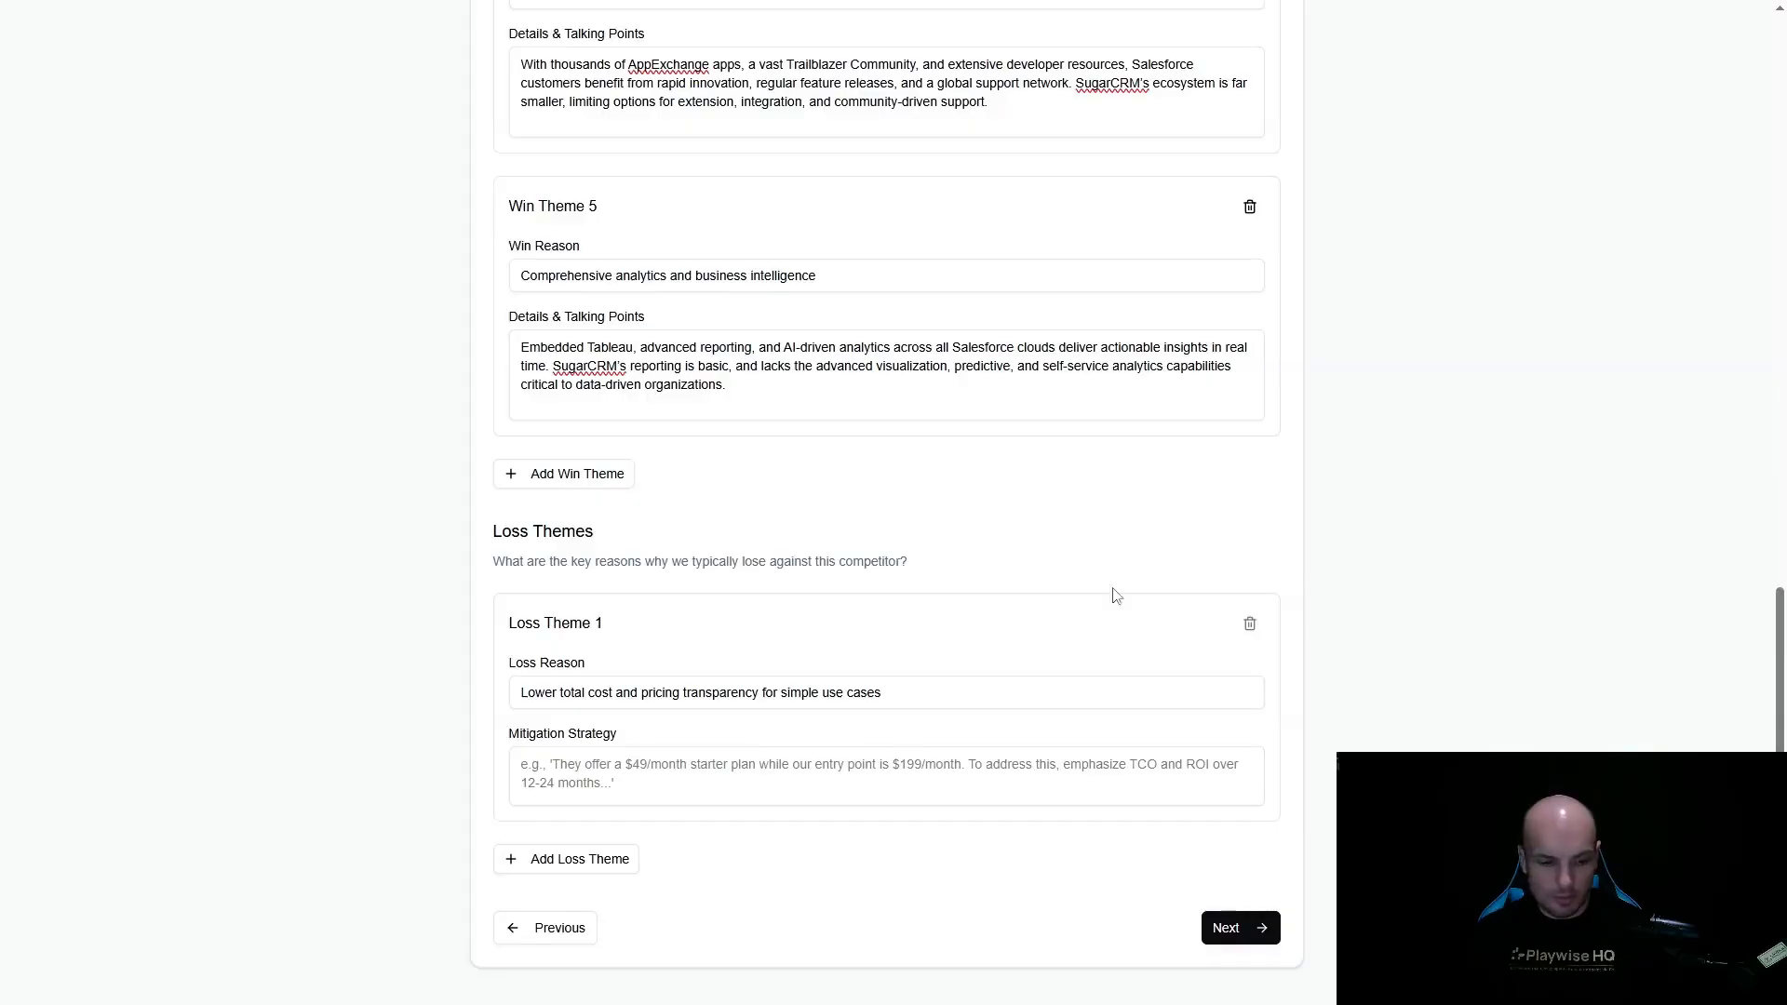
{"action": "left_click", "coordinate": [646, 773]}
{"action": "type", "text": "SugarCRM is often less expensive and more predictable for organizations with basic needs and limited budgets. Mitigation: Emphasize Salesforce’s greater ROI through automation, AI, and scalability—highlighting that customers can start small (with Starter Suite) and expand as needs grow, avoiding costly migrations later."}
- Add a second loss theme, "On-premises or private cloud deployment requirements", with its mitigation strategy
{"action": "left_click", "coordinate": [573, 890]}
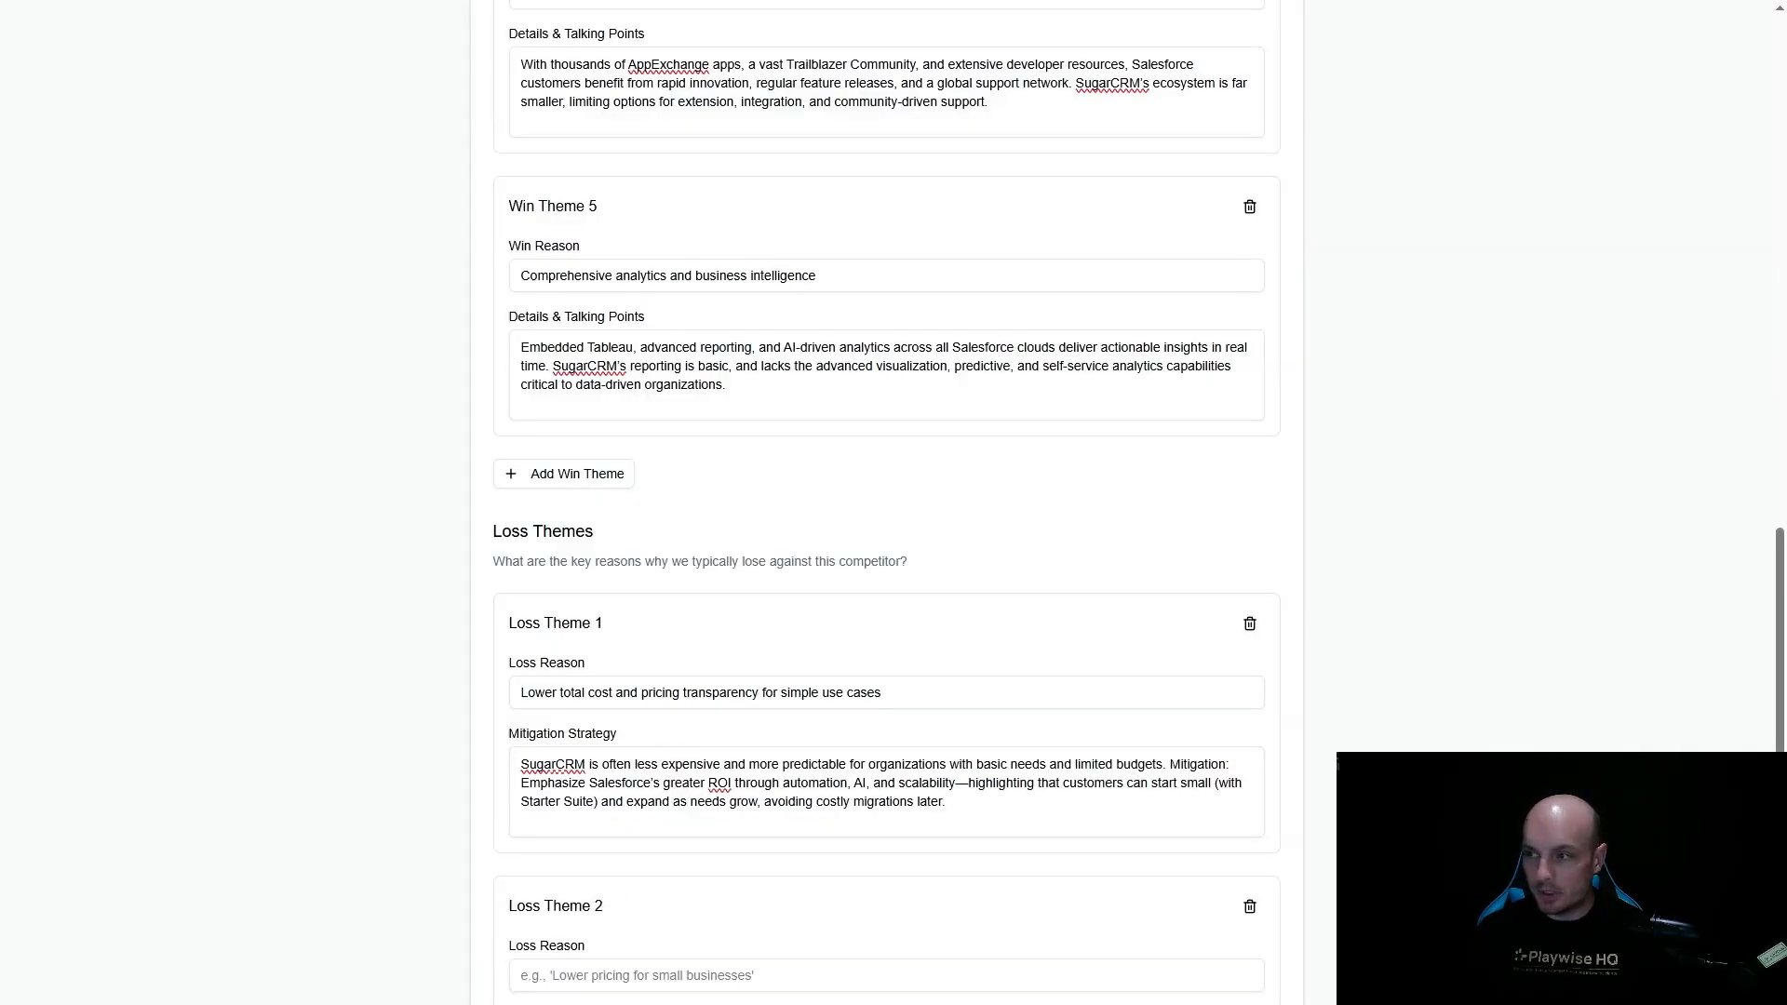
{"action": "scroll", "coordinate": [677, 810], "scroll_direction": "down", "scroll_amount": 2}
{"action": "left_click", "coordinate": [665, 793]}
{"action": "type", "text": "On-premises or private cloud deployment requirements"}
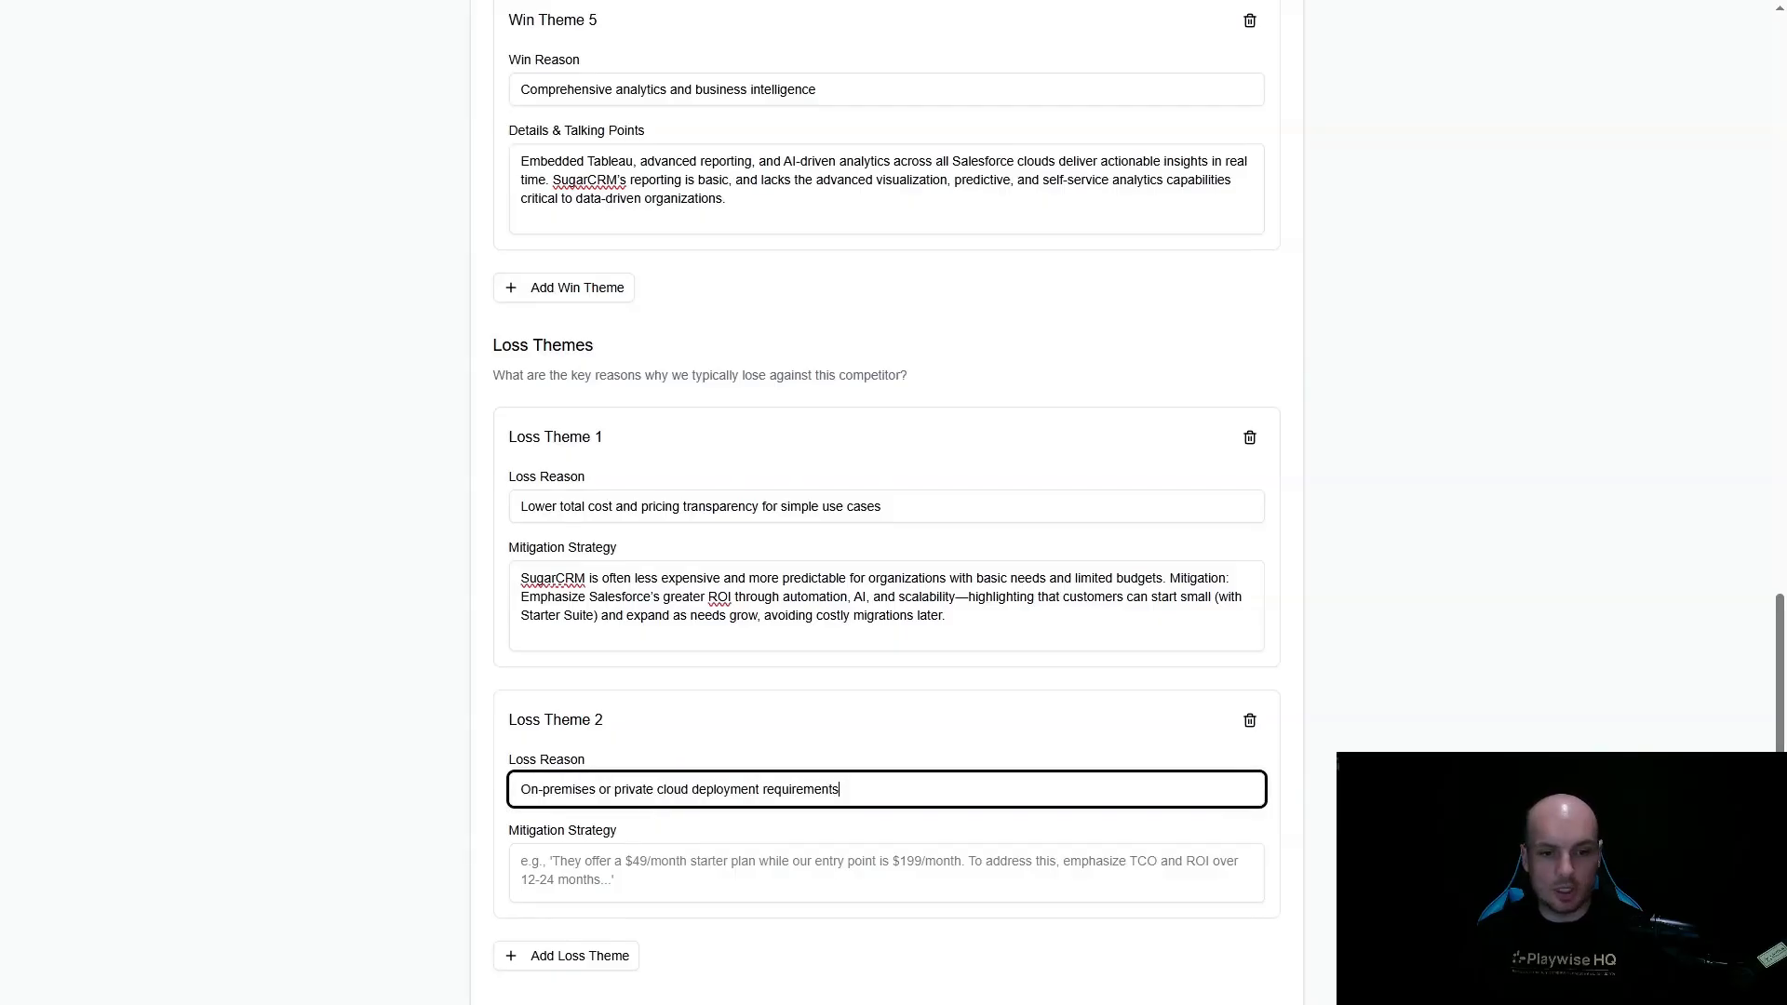
{"action": "key", "text": "alt+Tab"}
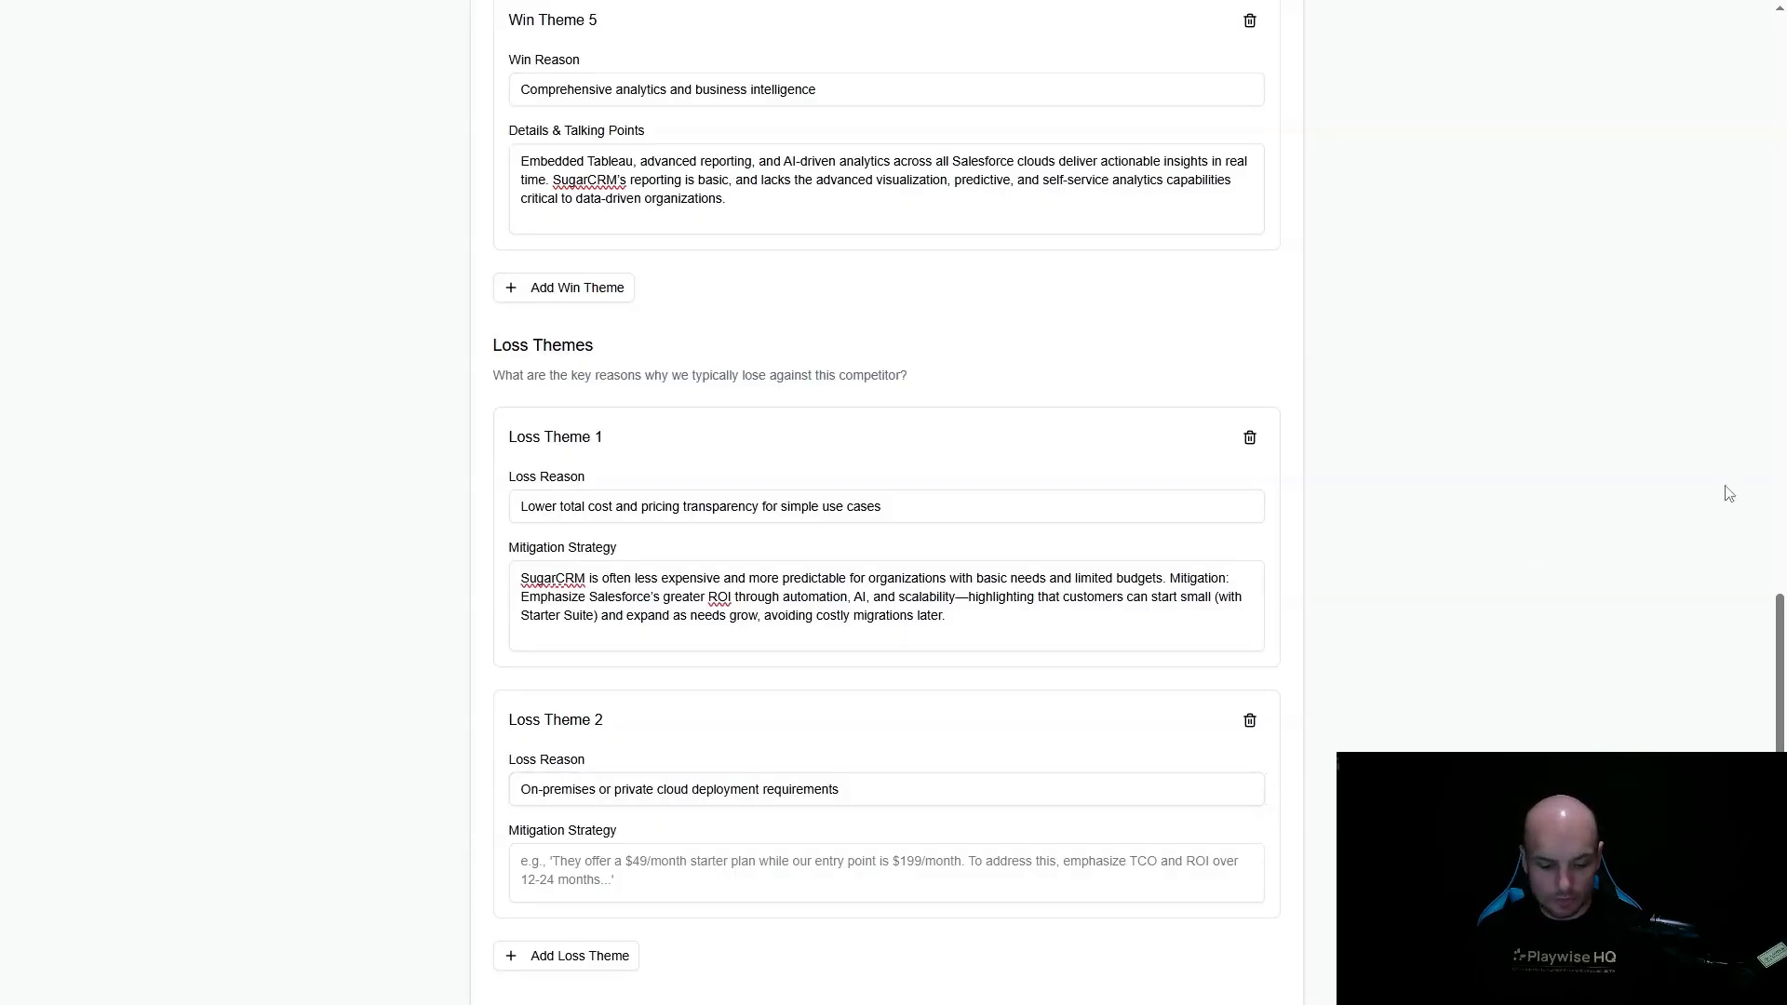
{"action": "left_click", "coordinate": [737, 879]}
{"action": "type", "text": "SugarCRM offers on-premises deployment, appealing to customers with strict data residency or legacy IT mandates. Mitigation: Highlight Salesforce’s advanced data residency, security, and compliance features, as well as robust API/connector support for hybrid environments. Where true on-prem is non-negotiable, position Salesforce as the best-fit cloud alternative for future-proofing."}
{"action": "scroll", "coordinate": [670, 792], "scroll_direction": "down", "scroll_amount": 2}
- Add a third loss theme, "Simplicity and rapid deployment for small teams", with its mitigation strategy
{"action": "left_click", "coordinate": [597, 862]}
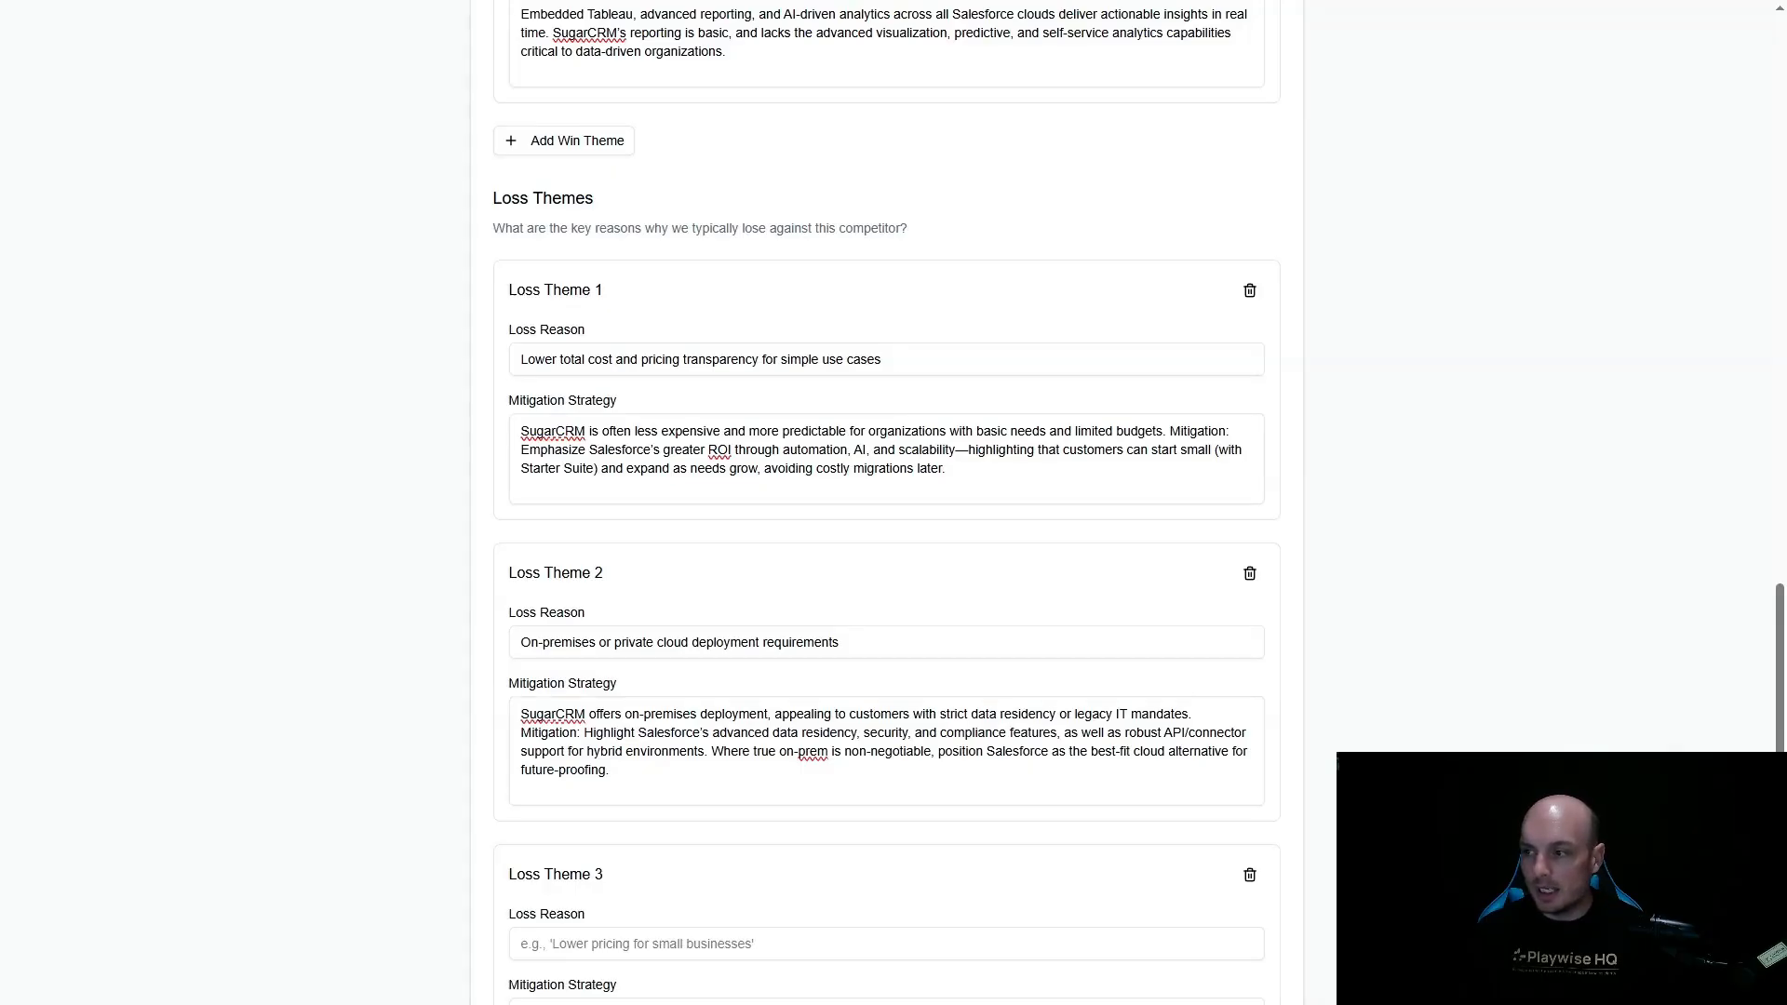
{"action": "scroll", "coordinate": [511, 862], "scroll_direction": "down", "scroll_amount": 2}
{"action": "left_click", "coordinate": [641, 763]}
{"action": "type", "text": "Simplicity and rapid deployment for small teams"}
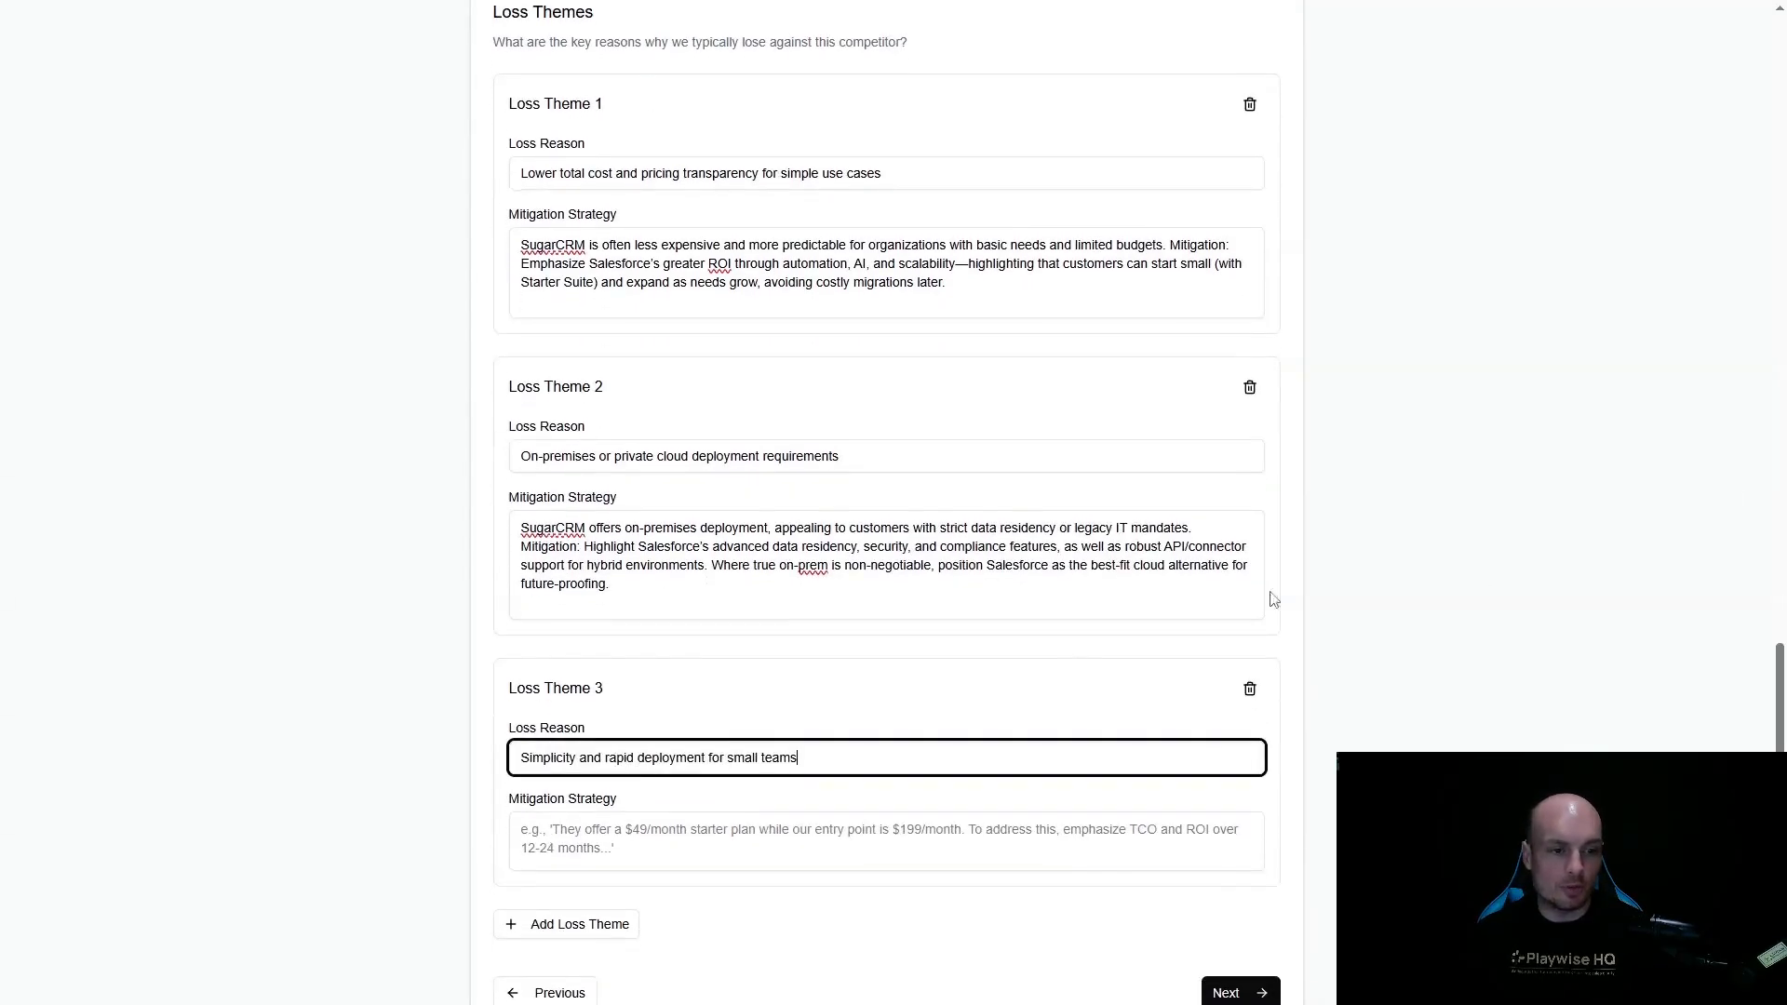
{"action": "key", "text": "alt+Tab"}
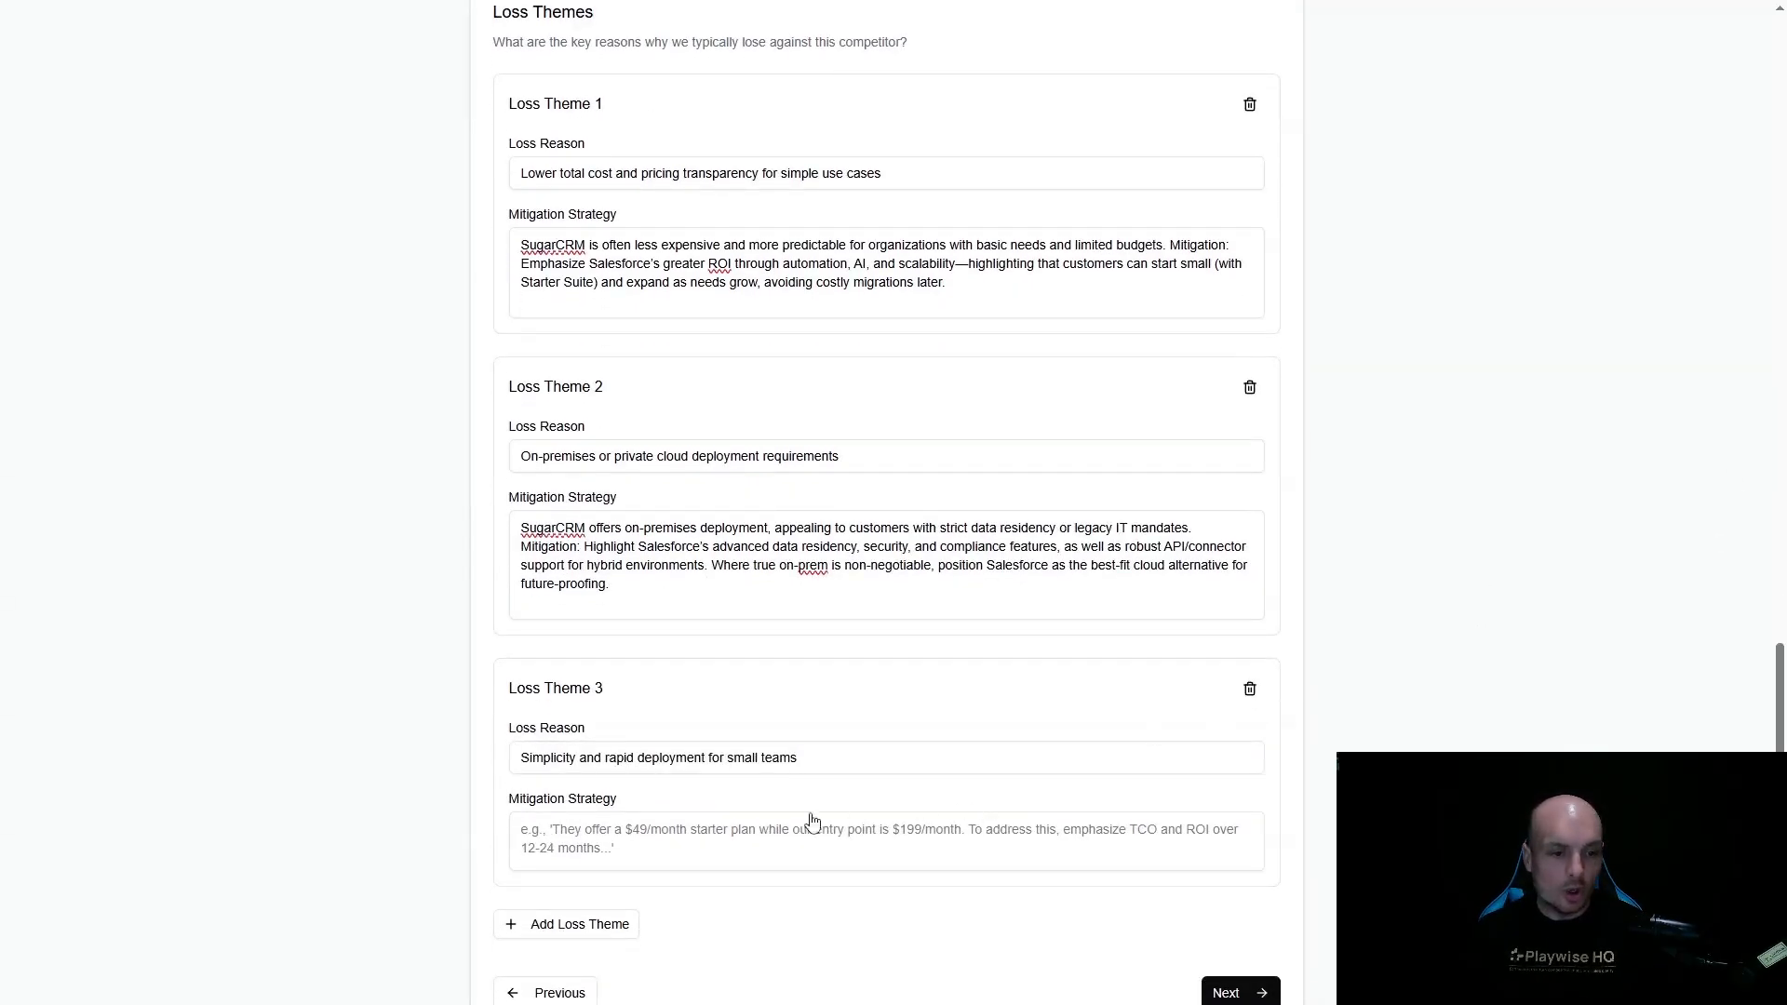
{"action": "left_click", "coordinate": [736, 854]}
{"action": "type", "text": "SugarCRM is perceived as easier to implement and less complex for small teams with basic CRM needs. Mitigation: Position Salesforce Small Business solutions (Starter/Pro Suite) as quick to deploy and easy to use, but with more growth potential, AI, and integration options as the business evolves."}
{"action": "scroll", "coordinate": [731, 838], "scroll_direction": "down", "scroll_amount": 1}
- Add a fourth loss theme, "Personalized support and direct access to product teams", with its mitigation strategy, and proceed to objection handling
{"action": "left_click", "coordinate": [611, 864]}
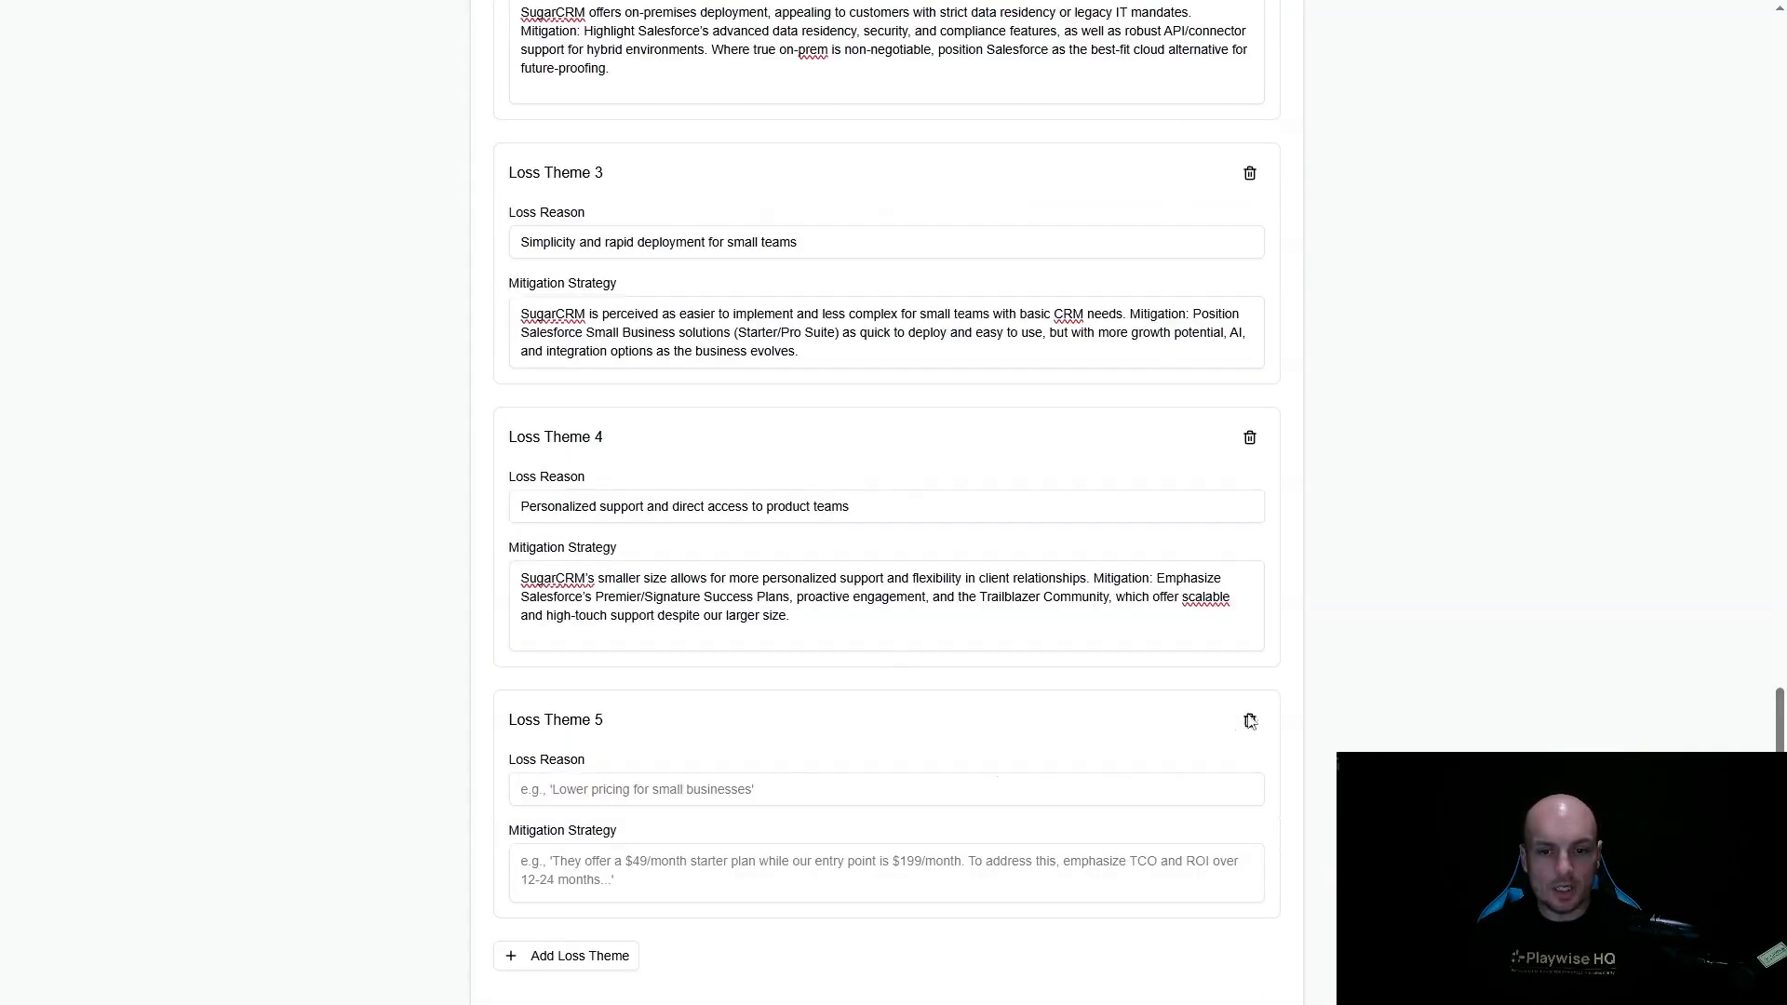
{"action": "left_click", "coordinate": [1250, 719]}
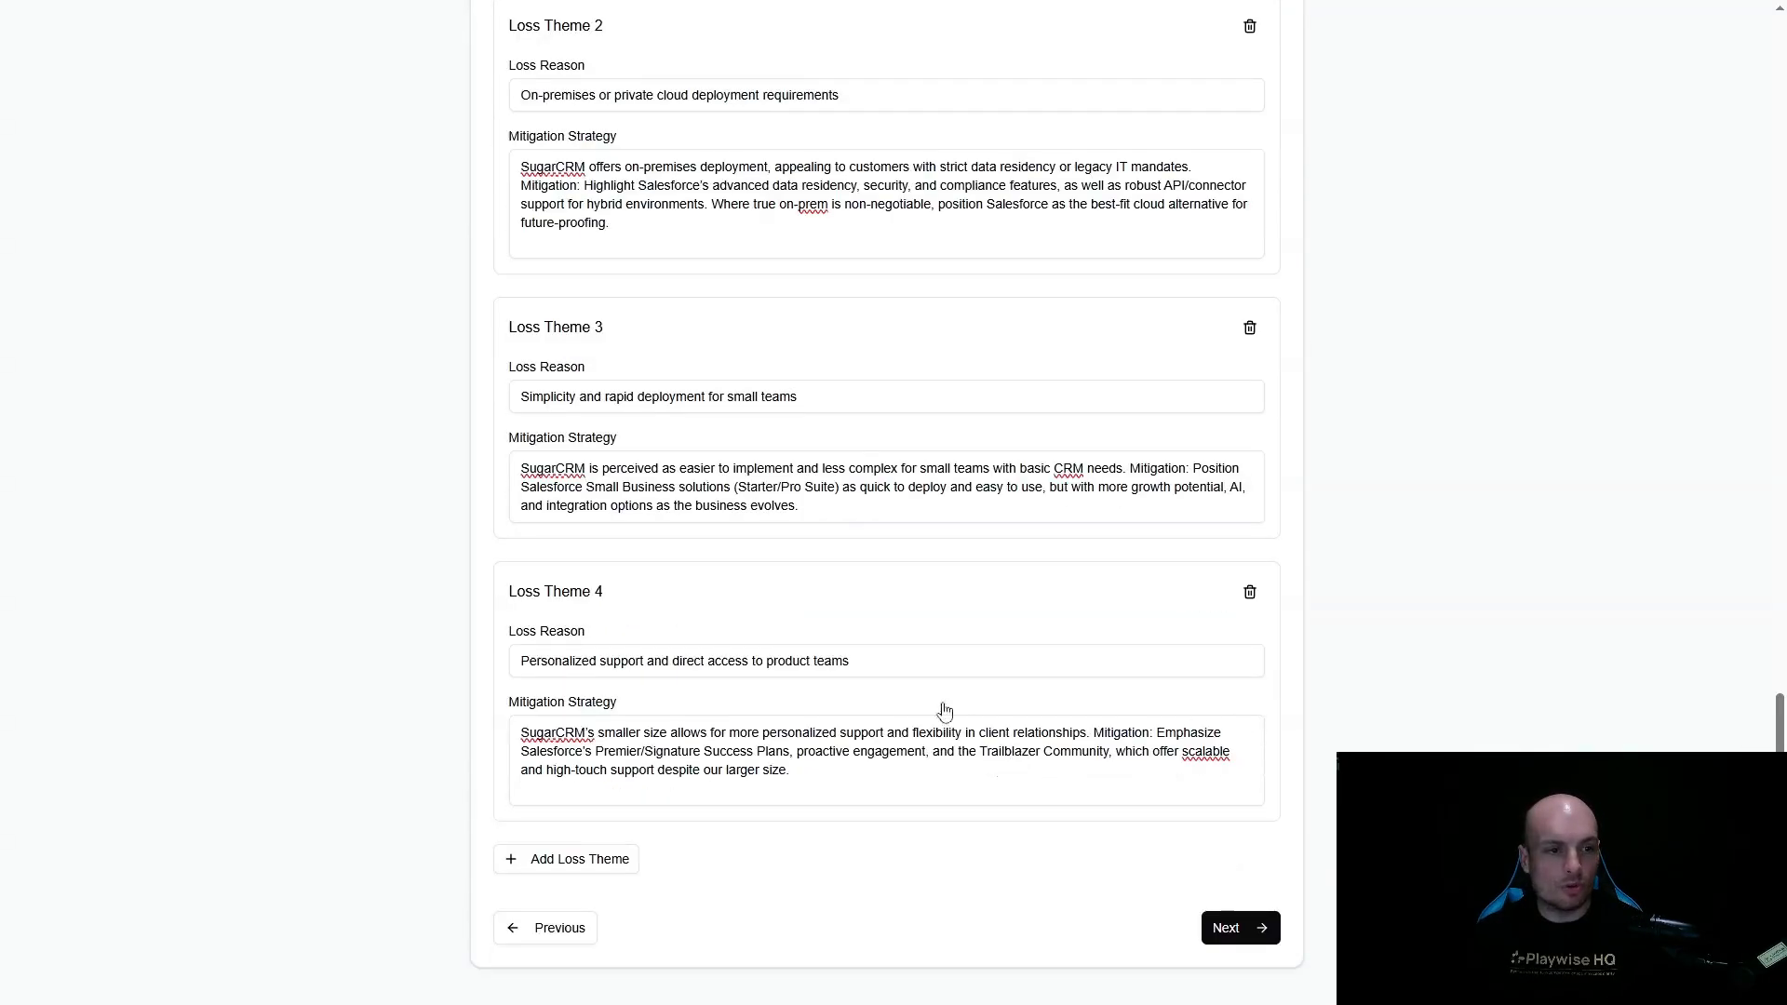
{"action": "left_click", "coordinate": [1236, 929]}
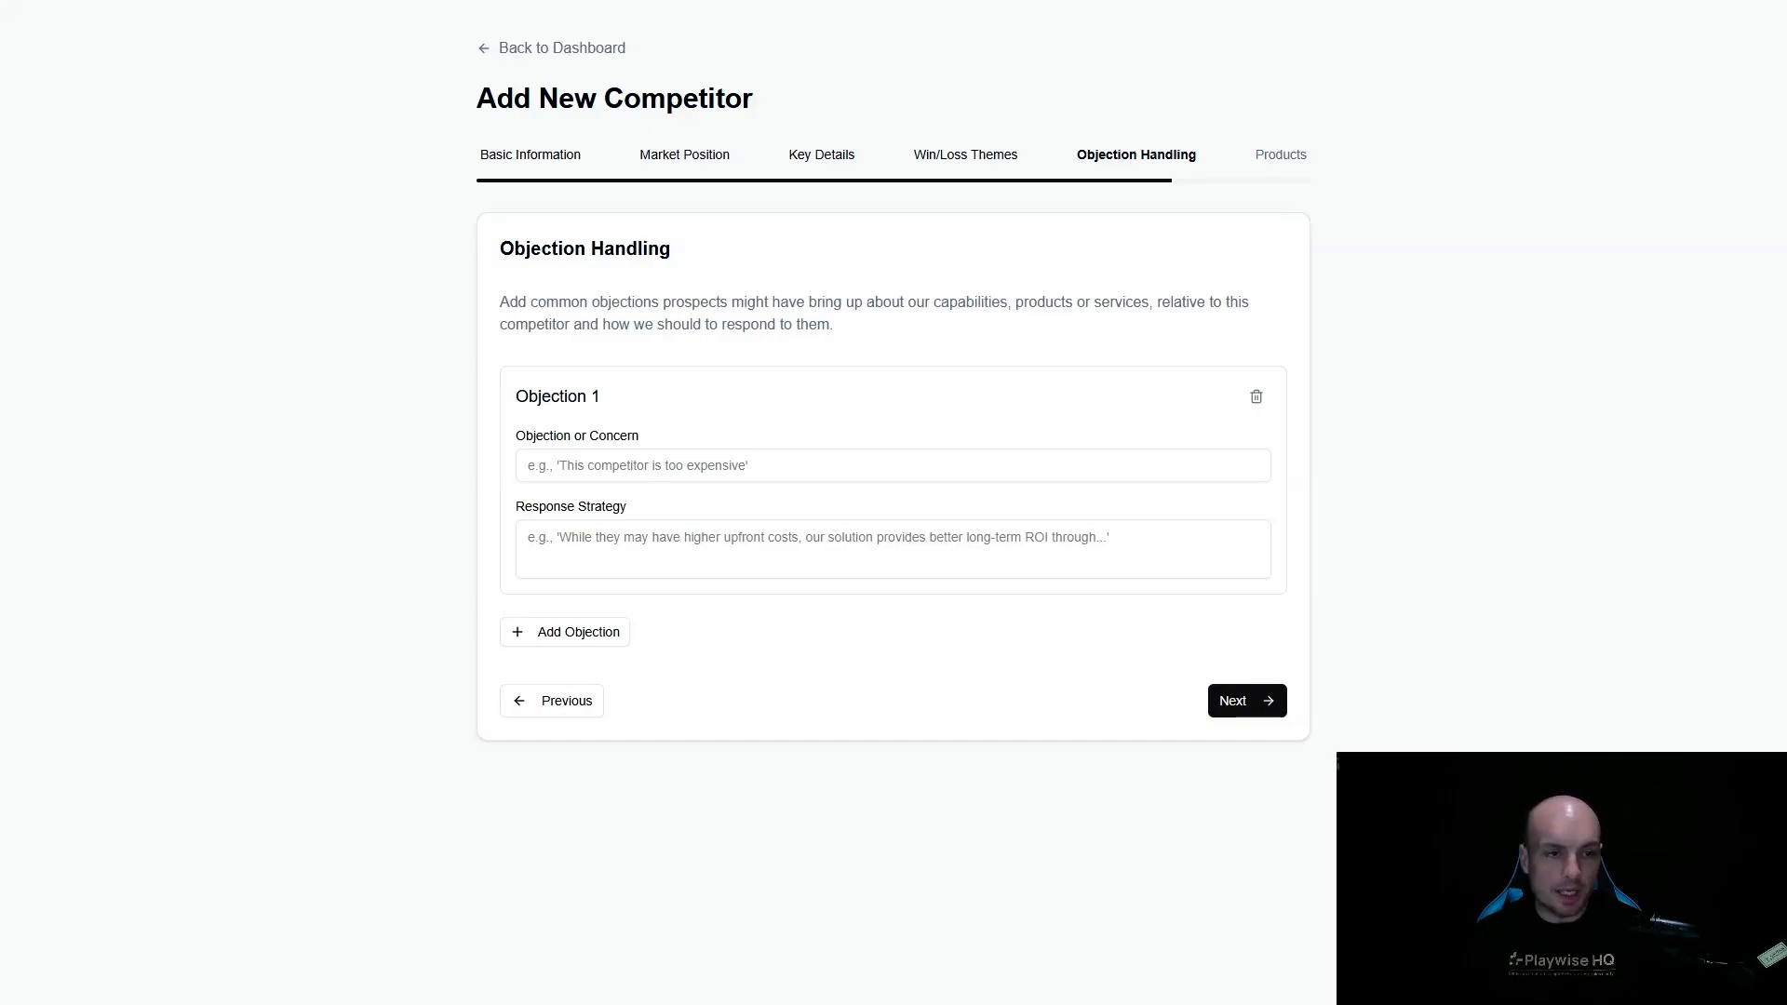
- Fill in the first objection, that SugarCRM is a more cost-effective and flexible CRM with lower total cost of ownership, and its response strategy
{"action": "left_click", "coordinate": [754, 468]}
{"action": "key", "text": "ctrl+v"}
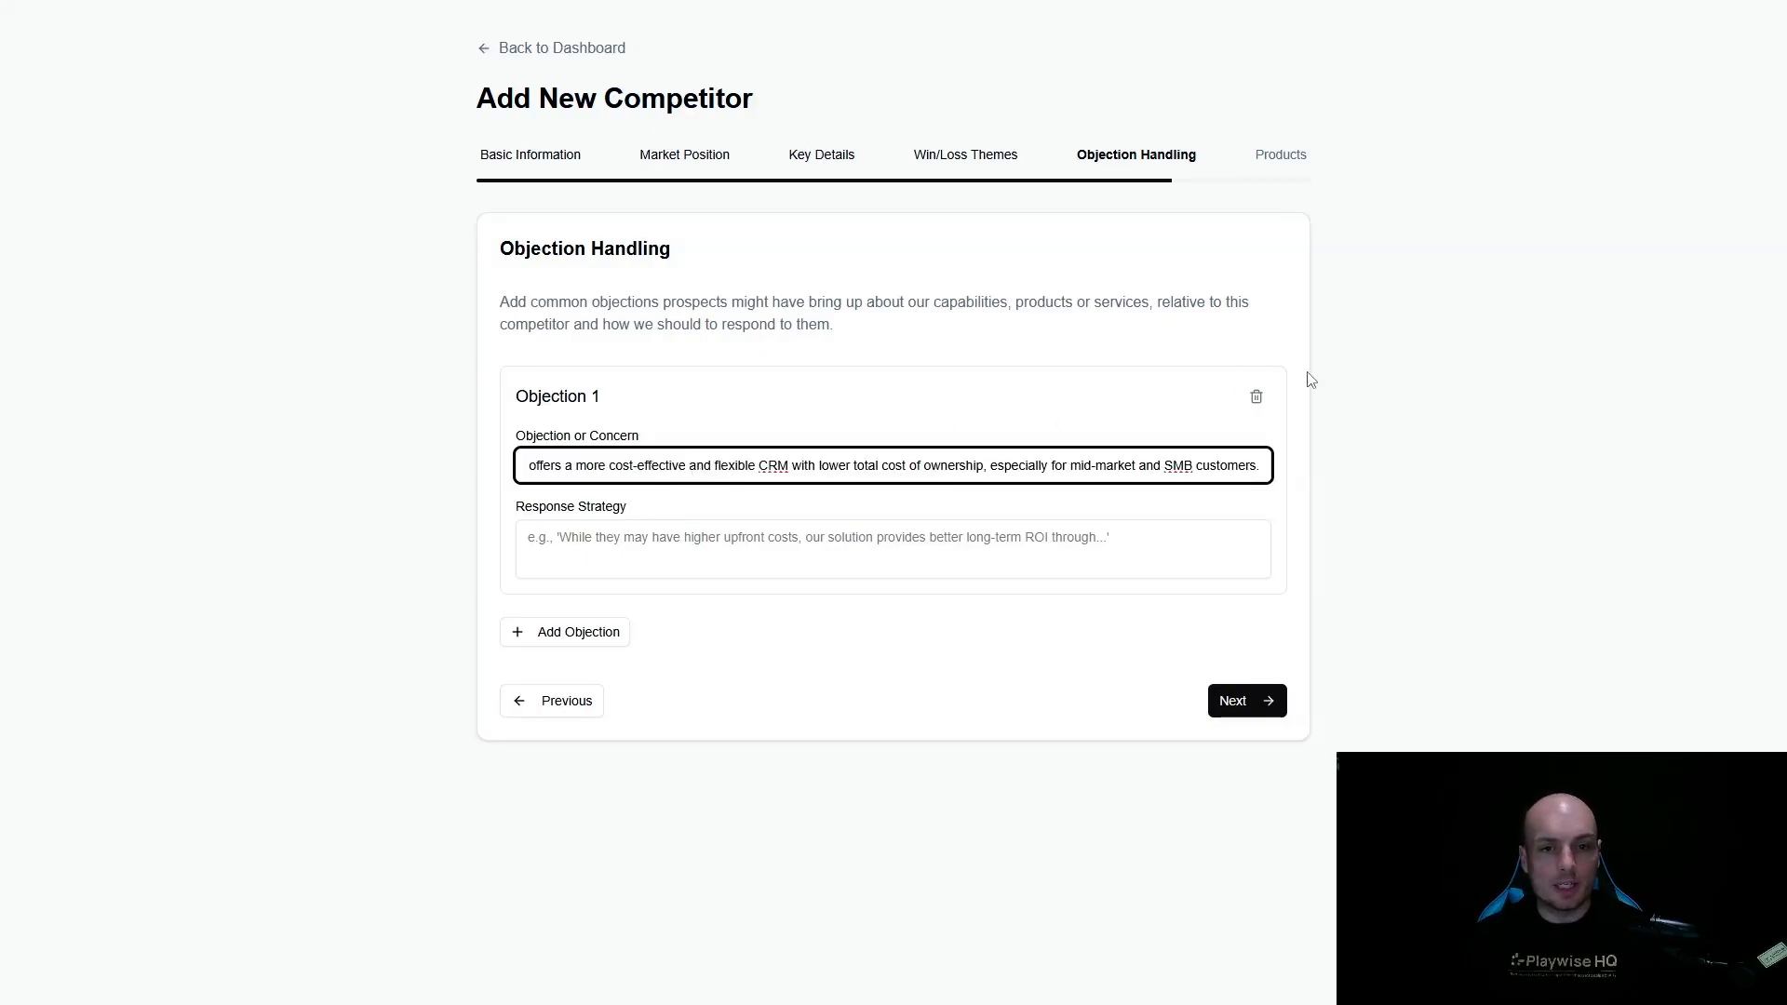
{"action": "left_click", "coordinate": [908, 549]}
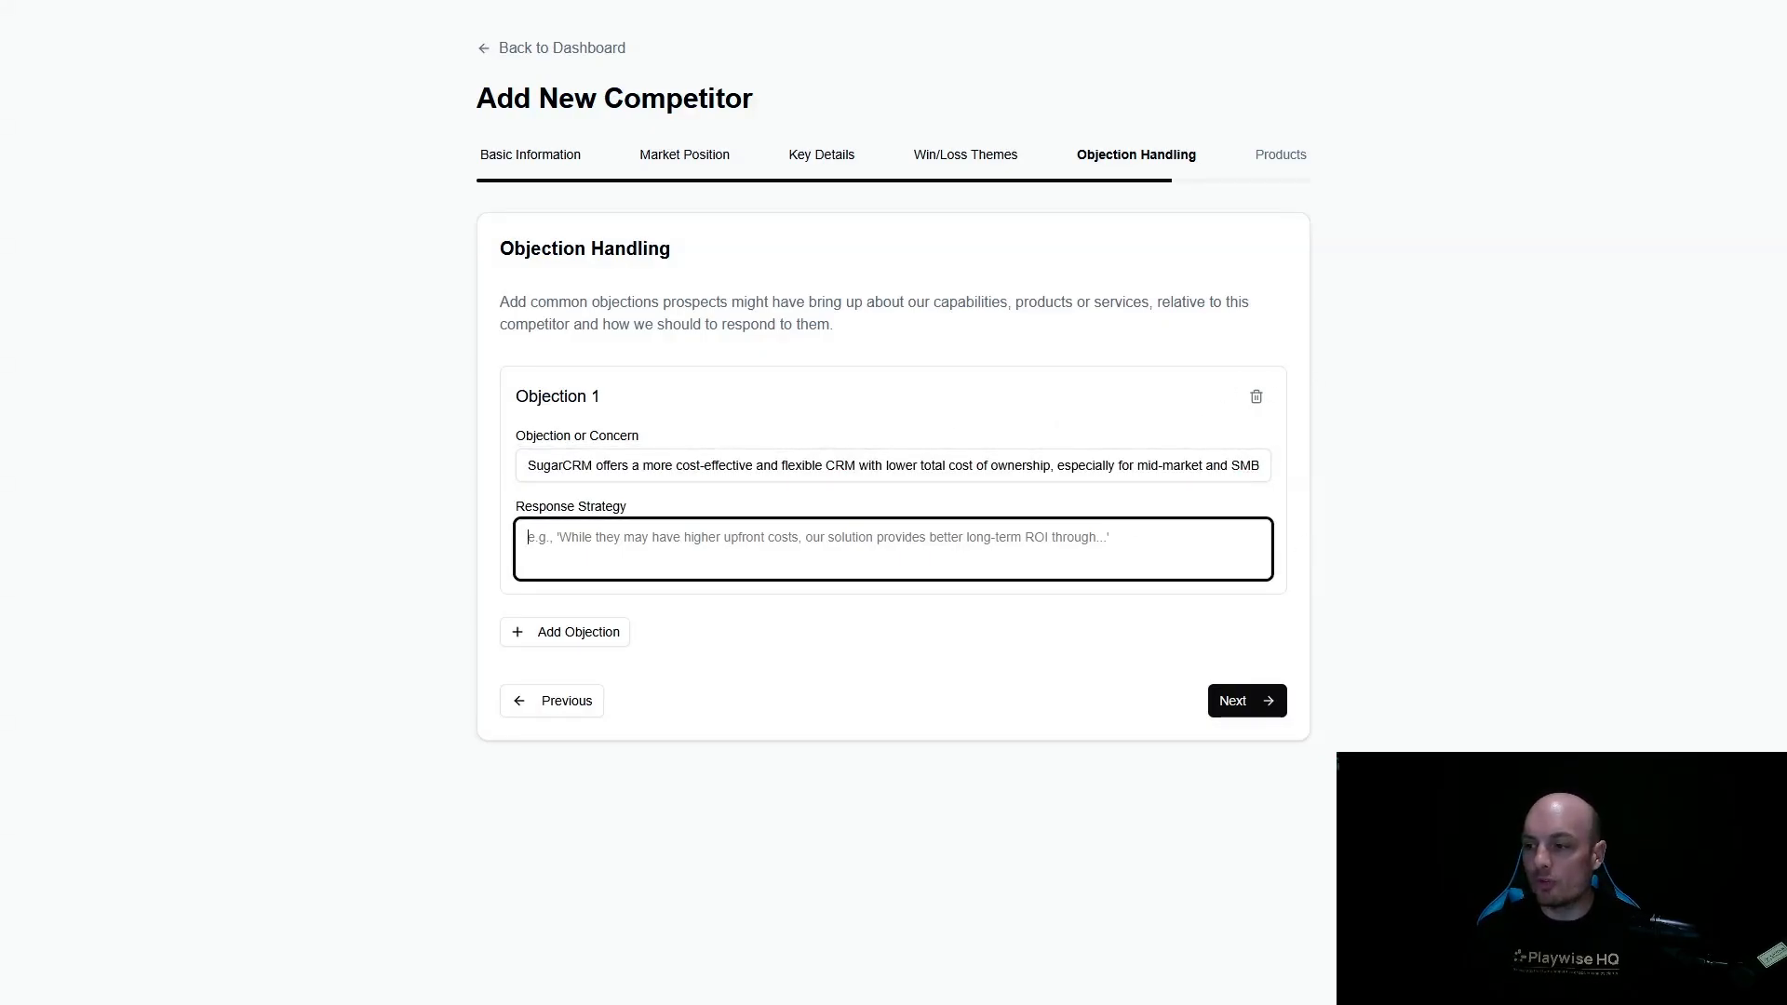
{"action": "key", "text": "alt+Tab"}
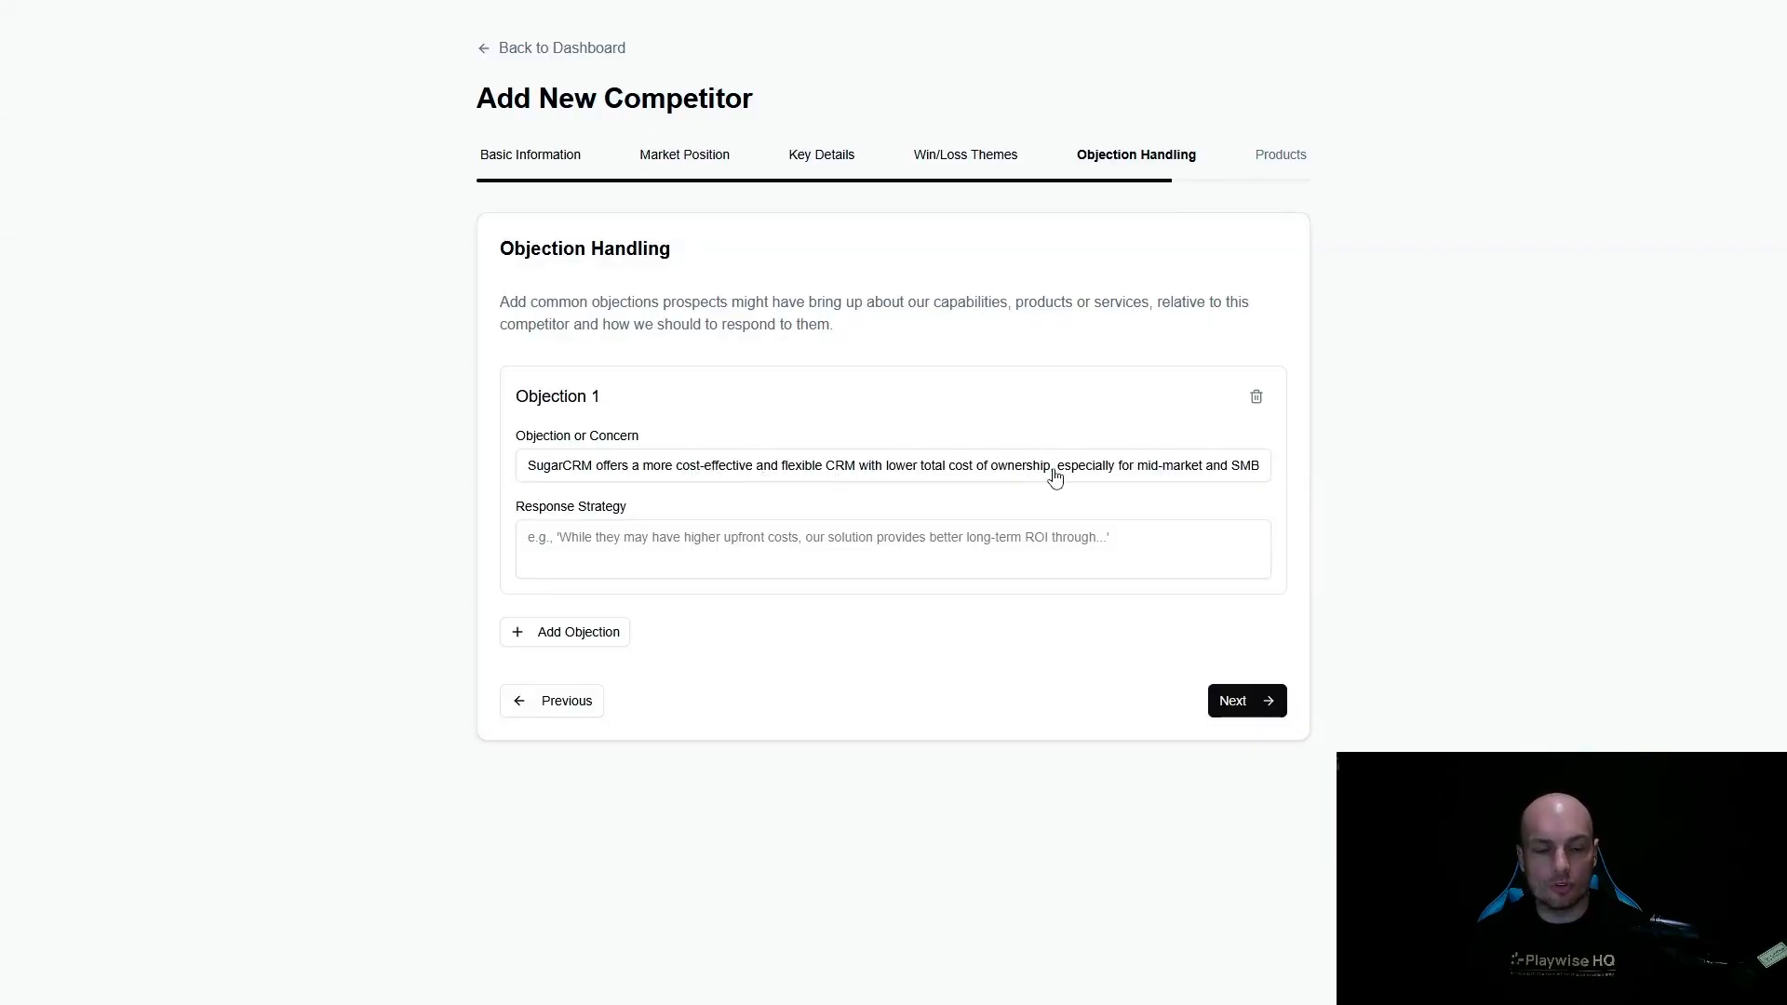
{"action": "left_click", "coordinate": [755, 564]}
{"action": "type", "text": "While SugarCRM may appear less expensive upfront, Salesforce delivers unparalleled value through deep AI integration (Einstein, Agentforce), unified data (Data Cloud), and an extensive app ecosystem (AppExchange). Our platform eliminates data silos, automates more processes, and helps you scale without costly customizations or future migrations. Many customers find our solution drives higher ROI over time through productivity gains and advanced insights."}
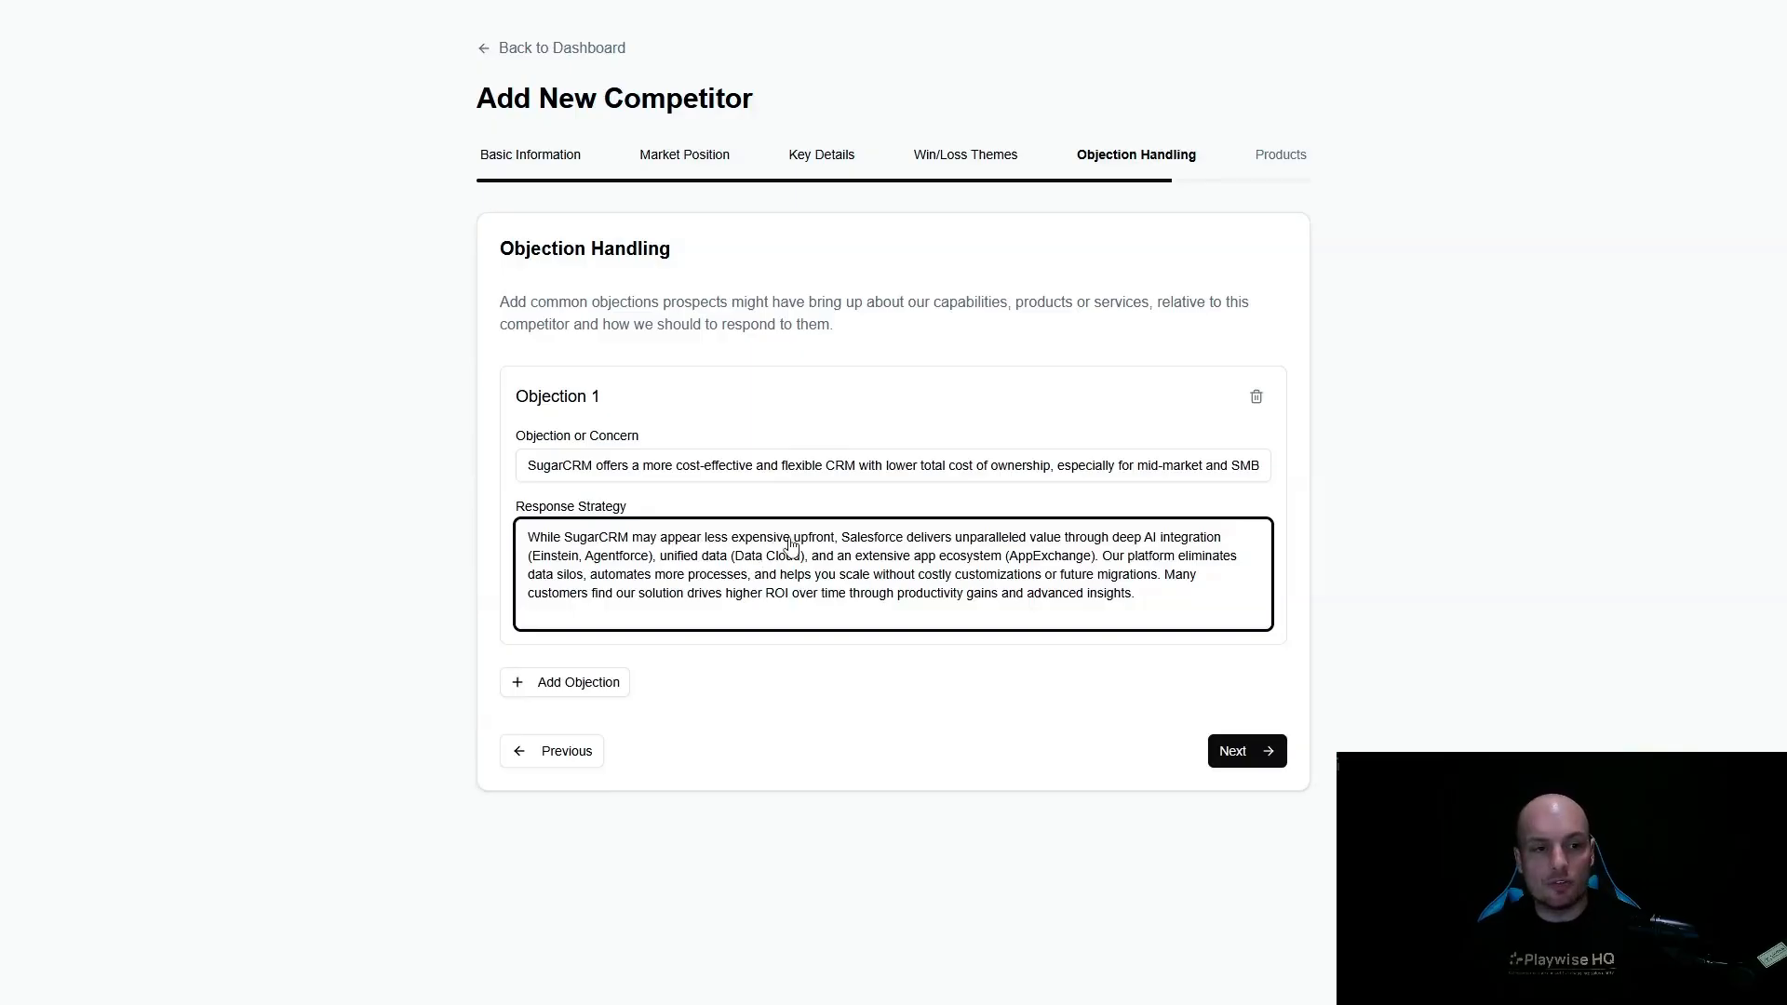
- Add a second objection, that SugarCRM's UI is easier to use and faster to deploy for smaller teams, with its response strategy
{"action": "left_click", "coordinate": [574, 686]}
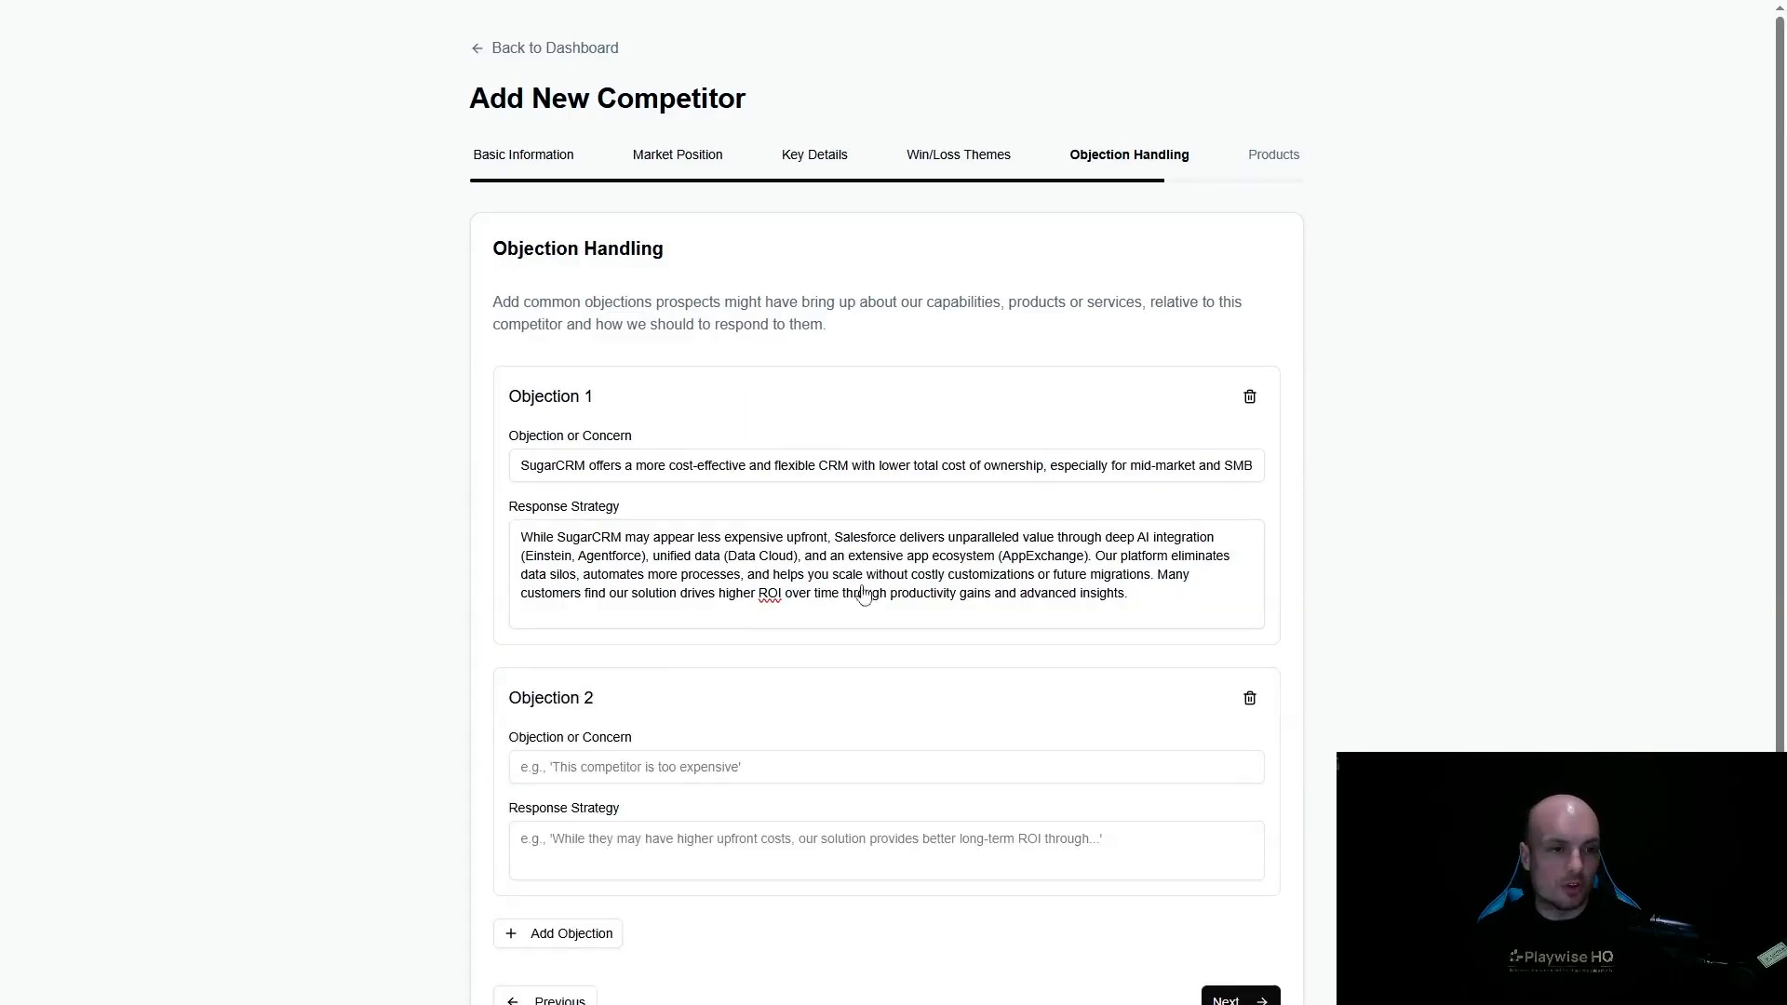
{"action": "scroll", "coordinate": [619, 542], "scroll_direction": "down", "scroll_amount": 1}
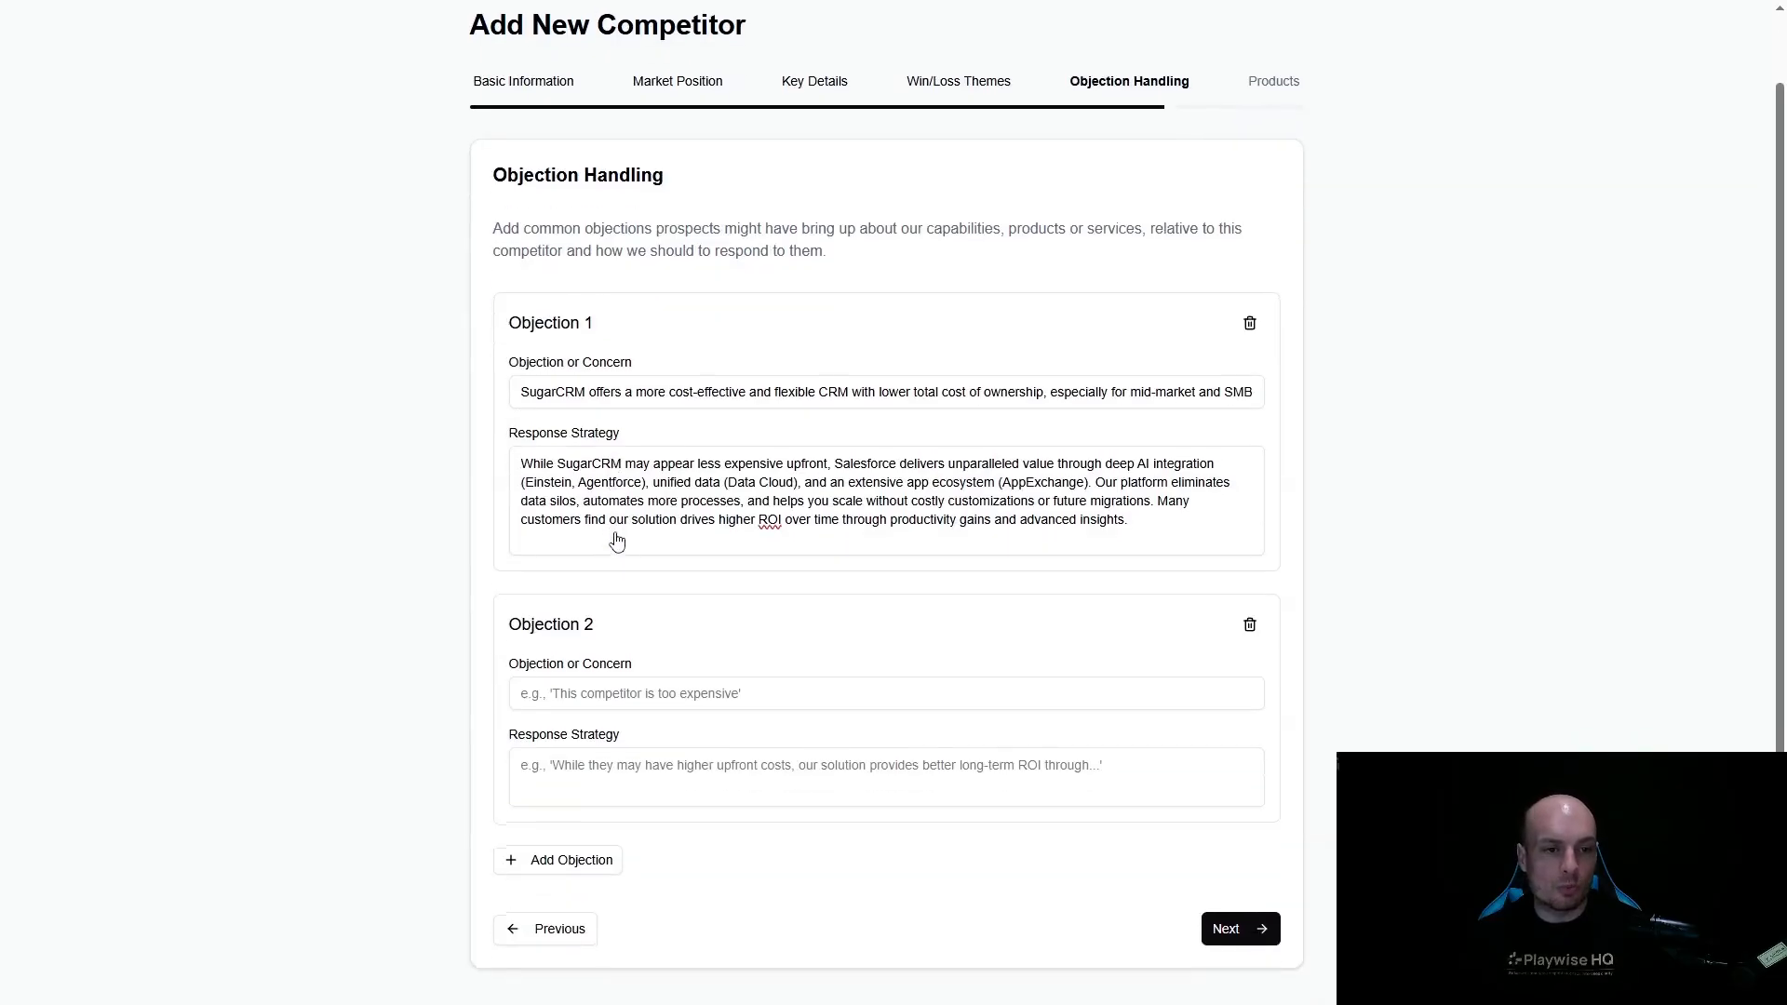
{"action": "left_click", "coordinate": [617, 690]}
{"action": "key", "text": "ctrl+v"}
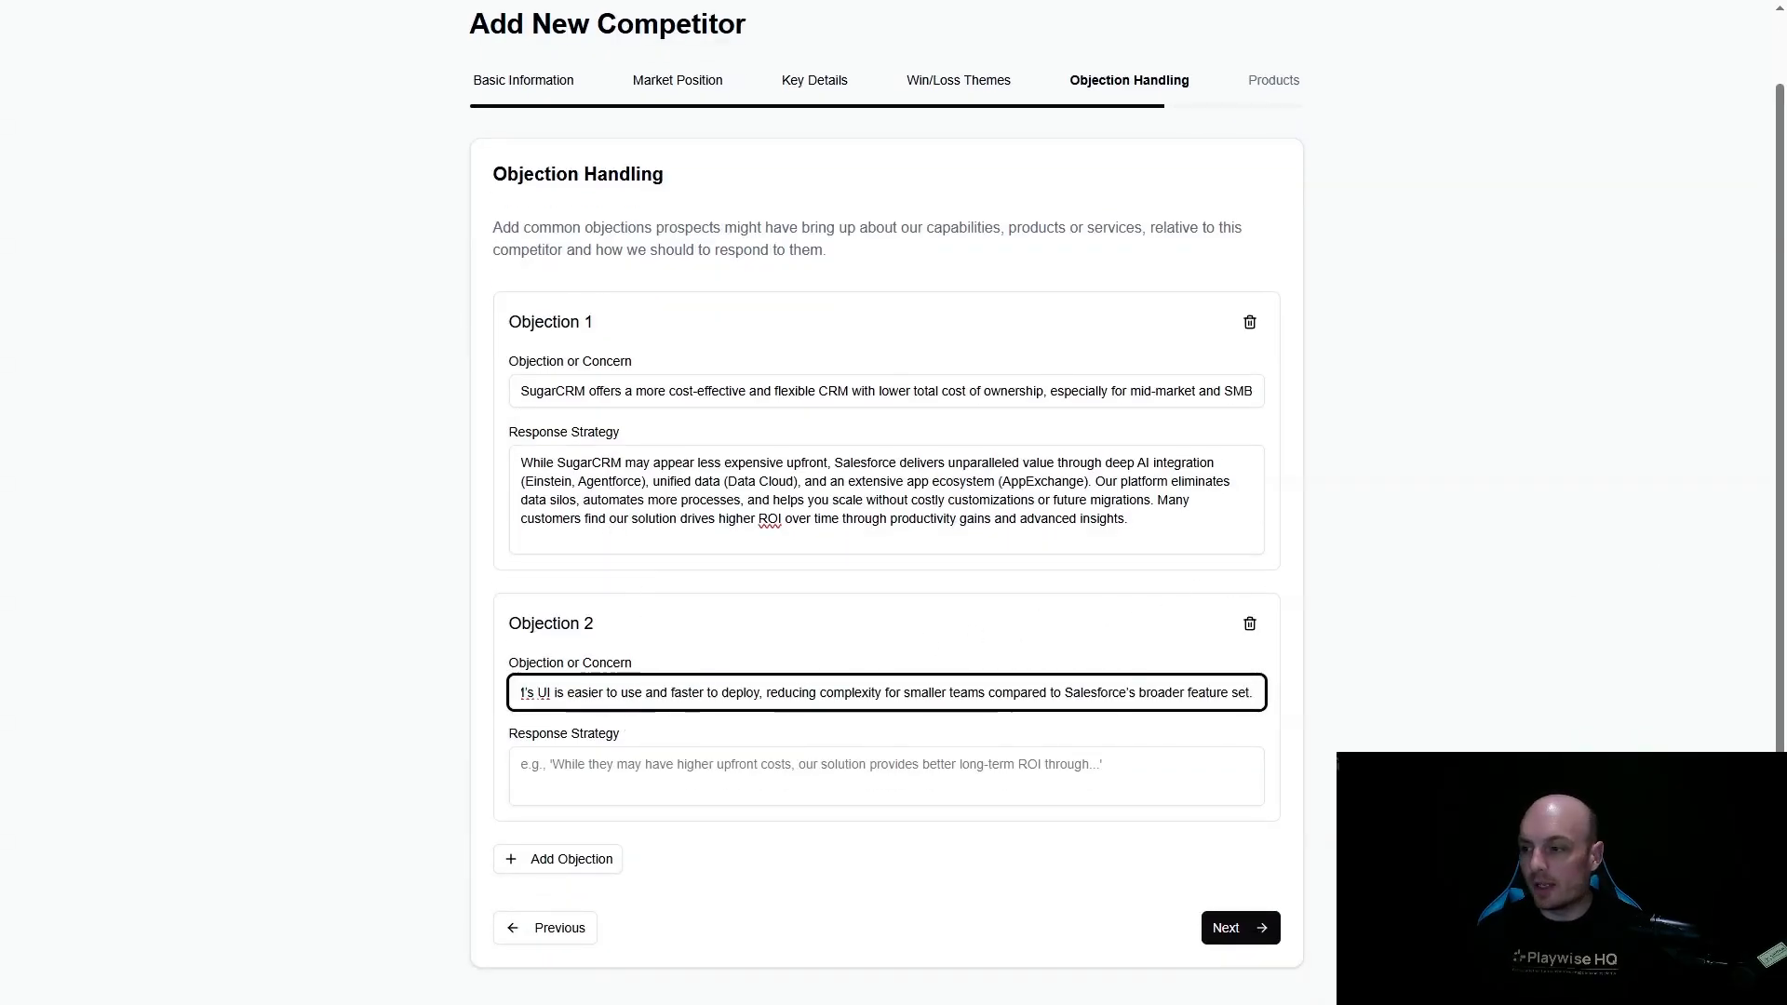
{"action": "left_click", "coordinate": [592, 782]}
{"action": "type", "text": "Salesforce’s Starter and Pro Suites for Small Business deliver a streamlined, easy-to-adopt CRM with guided onboarding, AI-driven recommendations, and unified workflows for sales, service, and marketing. Our low-code tools allow rapid customization without technical expertise, and our UI is consistently rated highly for usability. Customers benefit from quick wins without sacrificing future scalability or advanced capabilities."}
{"action": "scroll", "coordinate": [578, 828], "scroll_direction": "down", "scroll_amount": 1}
- Add a third objection, that Sugar Market is simpler for basic marketing automation than Salesforce Marketing Cloud, with its response strategy
{"action": "left_click", "coordinate": [571, 861]}
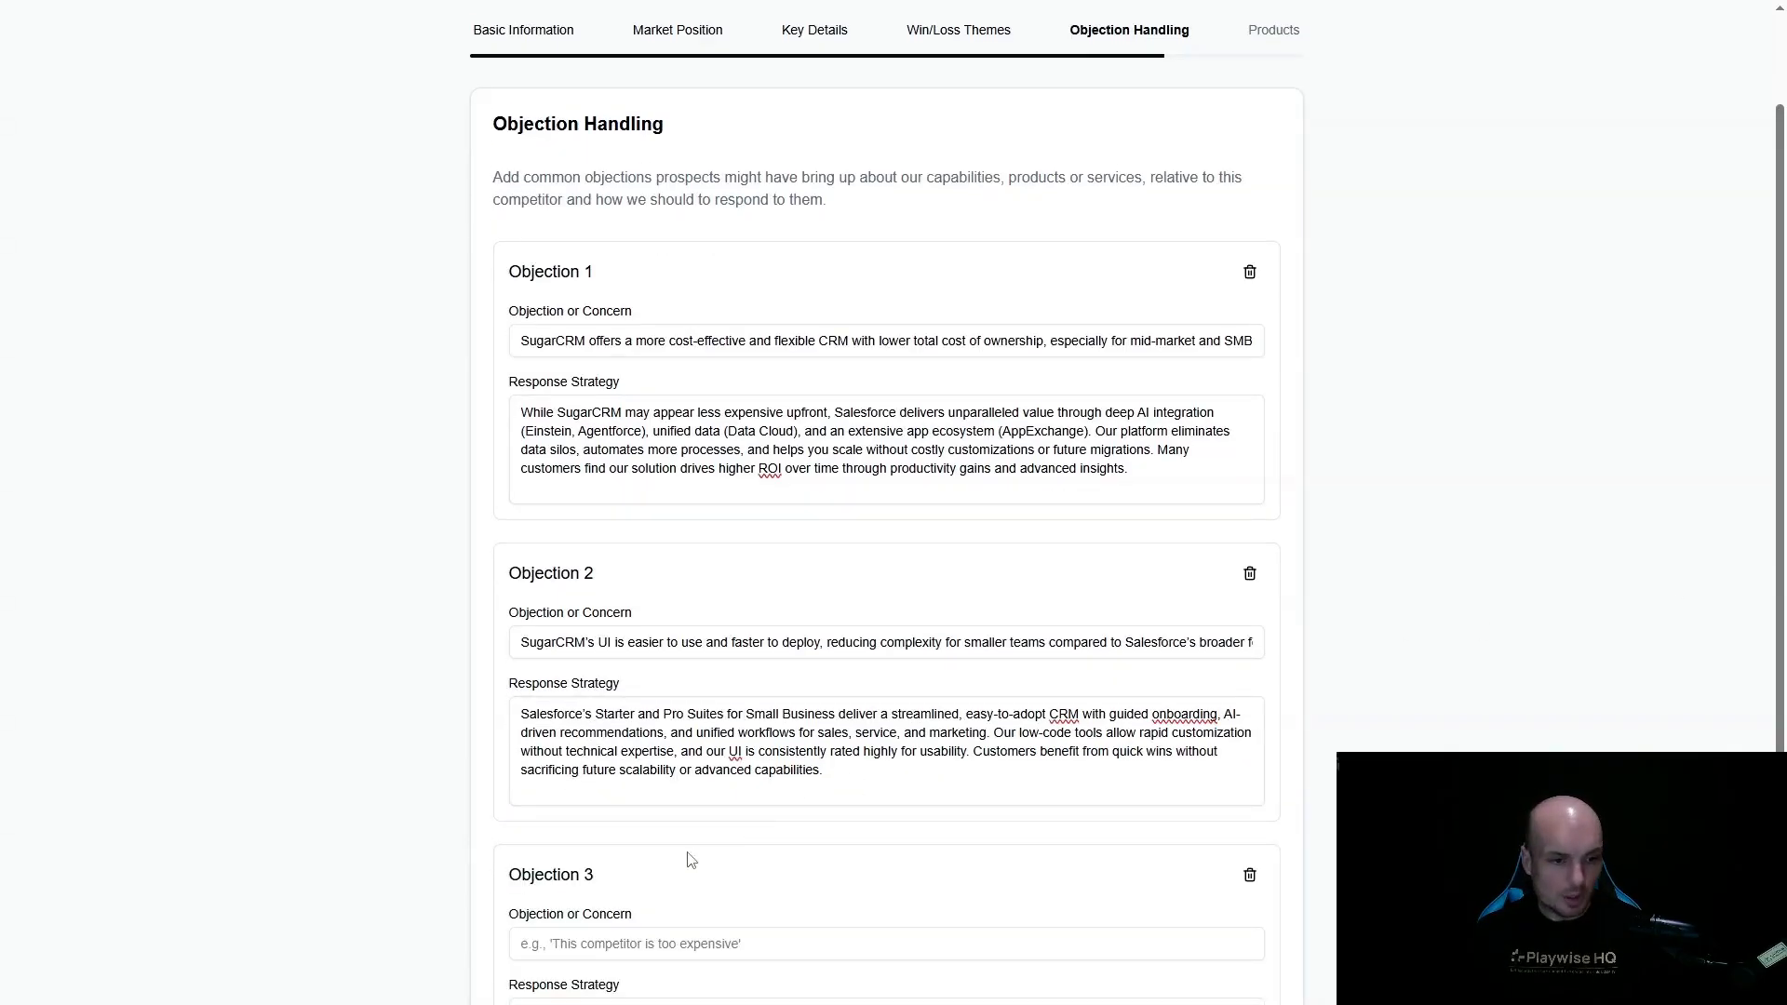
{"action": "left_click", "coordinate": [678, 945]}
{"action": "type", "text": "Sugar Market is simpler and more approachable for basic marketing automation needs than Salesforce Marketing Cloud."}
{"action": "scroll", "coordinate": [730, 801], "scroll_direction": "down", "scroll_amount": 3}
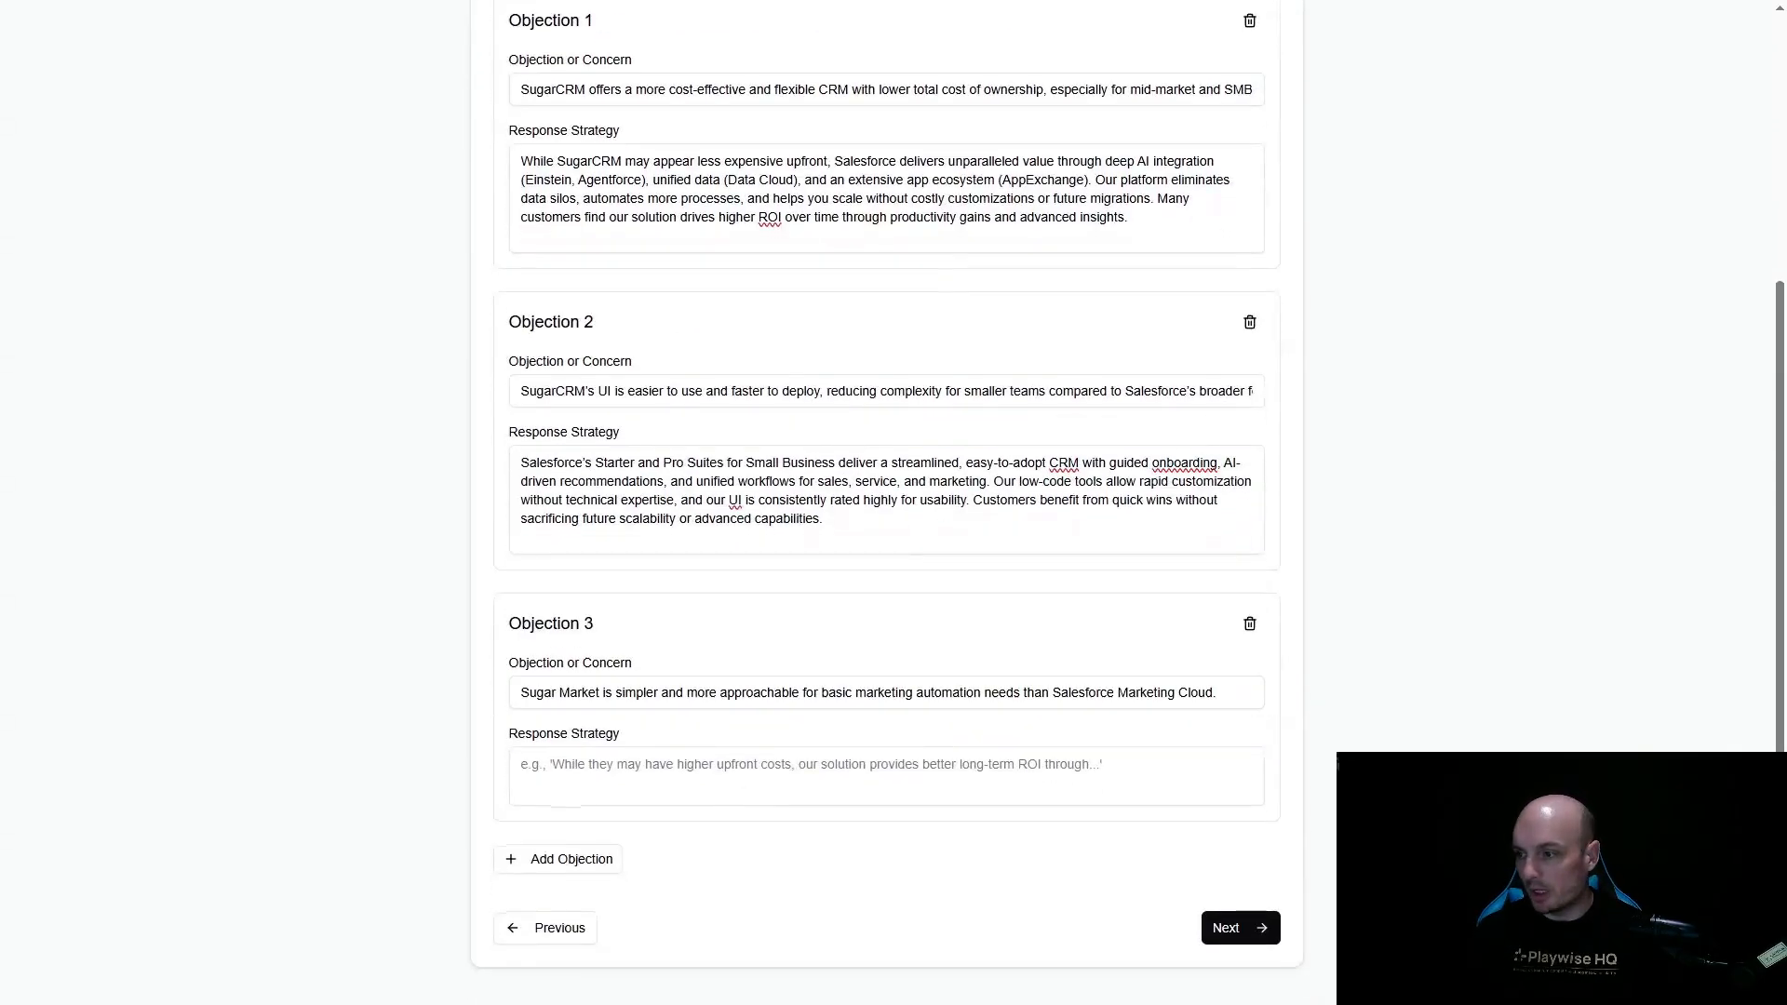
{"action": "left_click", "coordinate": [726, 778]}
{"action": "type", "text": "Salesforce Marketing Cloud delivers advanced yet intuitive marketing automation, AI-powered personalization, and real-time journey orchestration—scalable from SMB to enterprise. Marketing Cloud Growth Edition and Starter Suite are designed for teams seeking quick wins and easy adoption, while our platform supports multi-channel campaigns, deep analytics, and future expansion as your needs grow."}
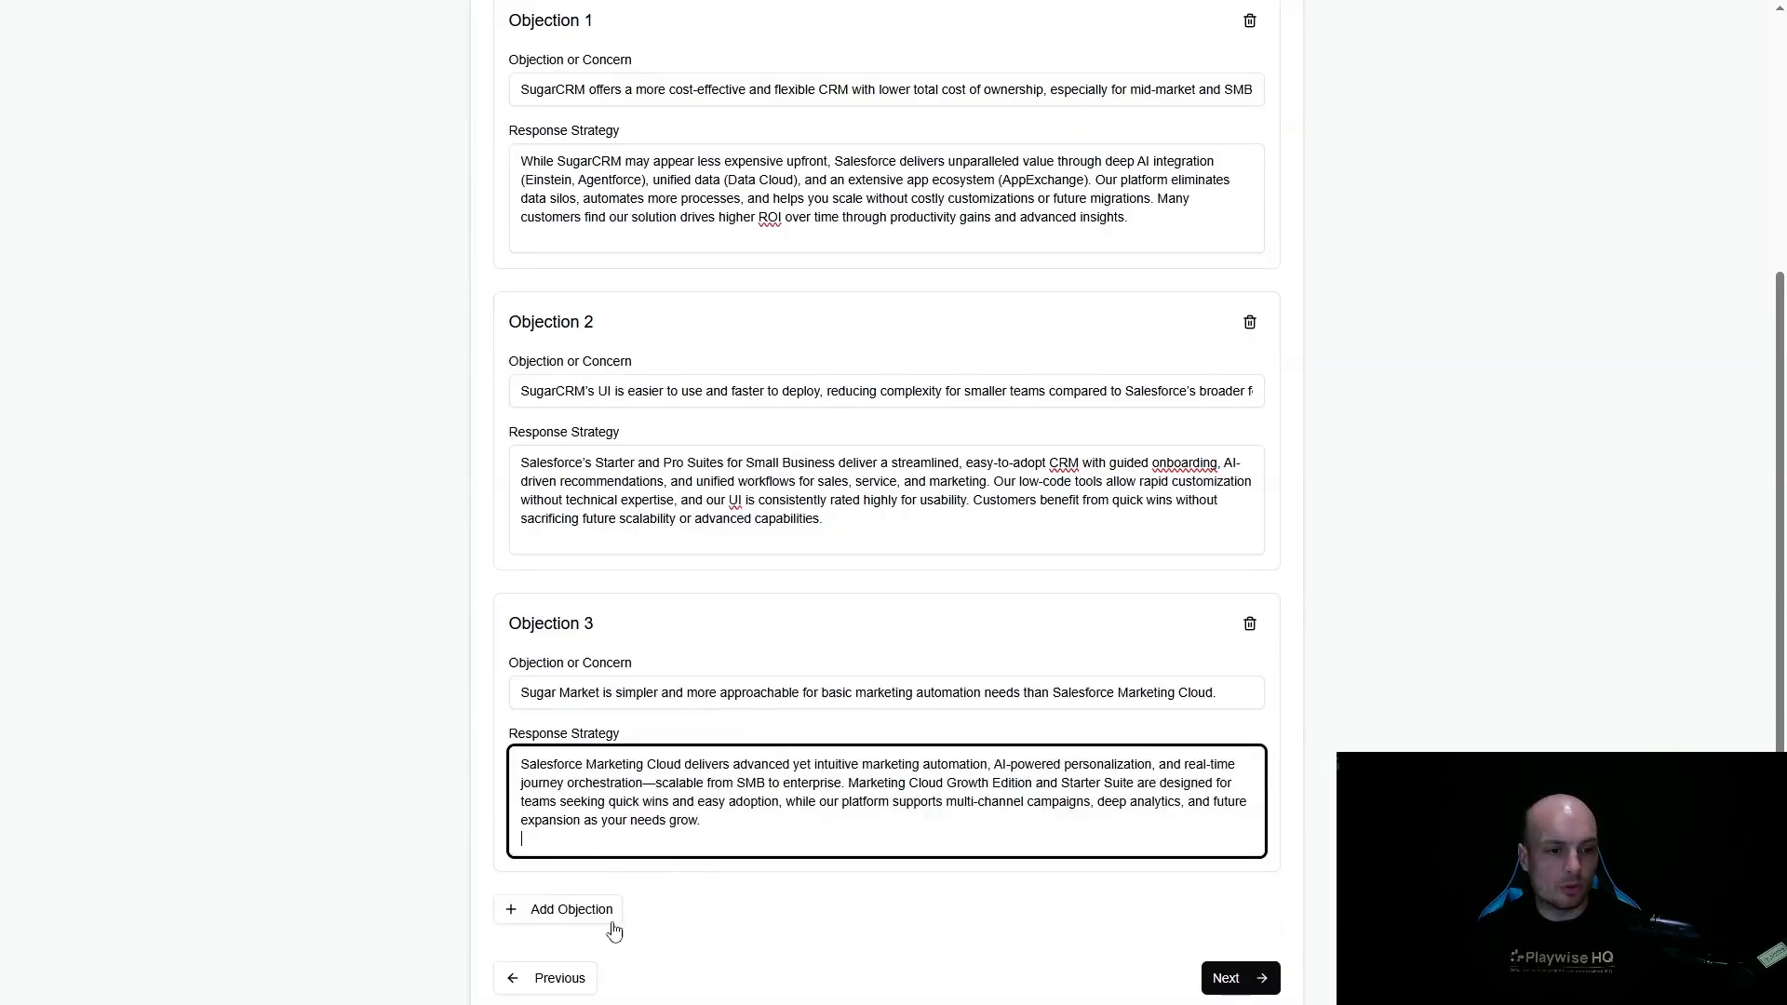
- Add fourth and fifth objections with responses, on SugarCRM's open API and deployment options and its better customer support, and proceed to the products
{"action": "left_click", "coordinate": [603, 910]}
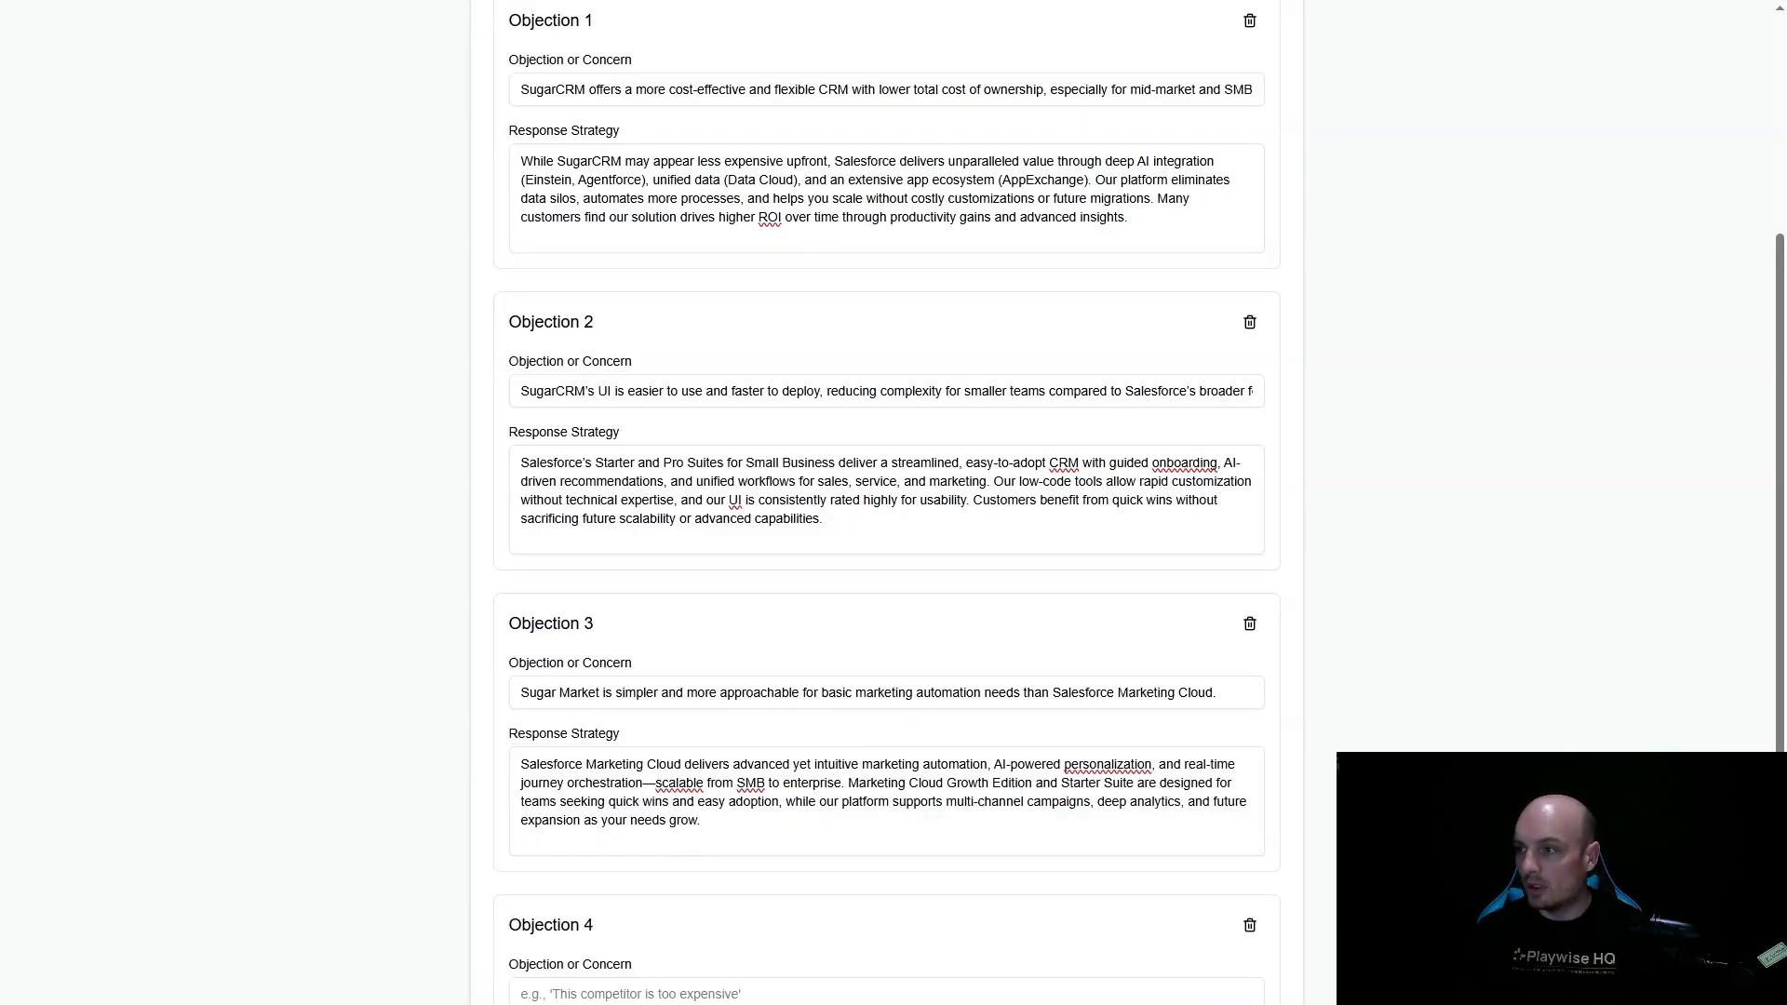
{"action": "scroll", "coordinate": [660, 819], "scroll_direction": "down", "scroll_amount": 3}
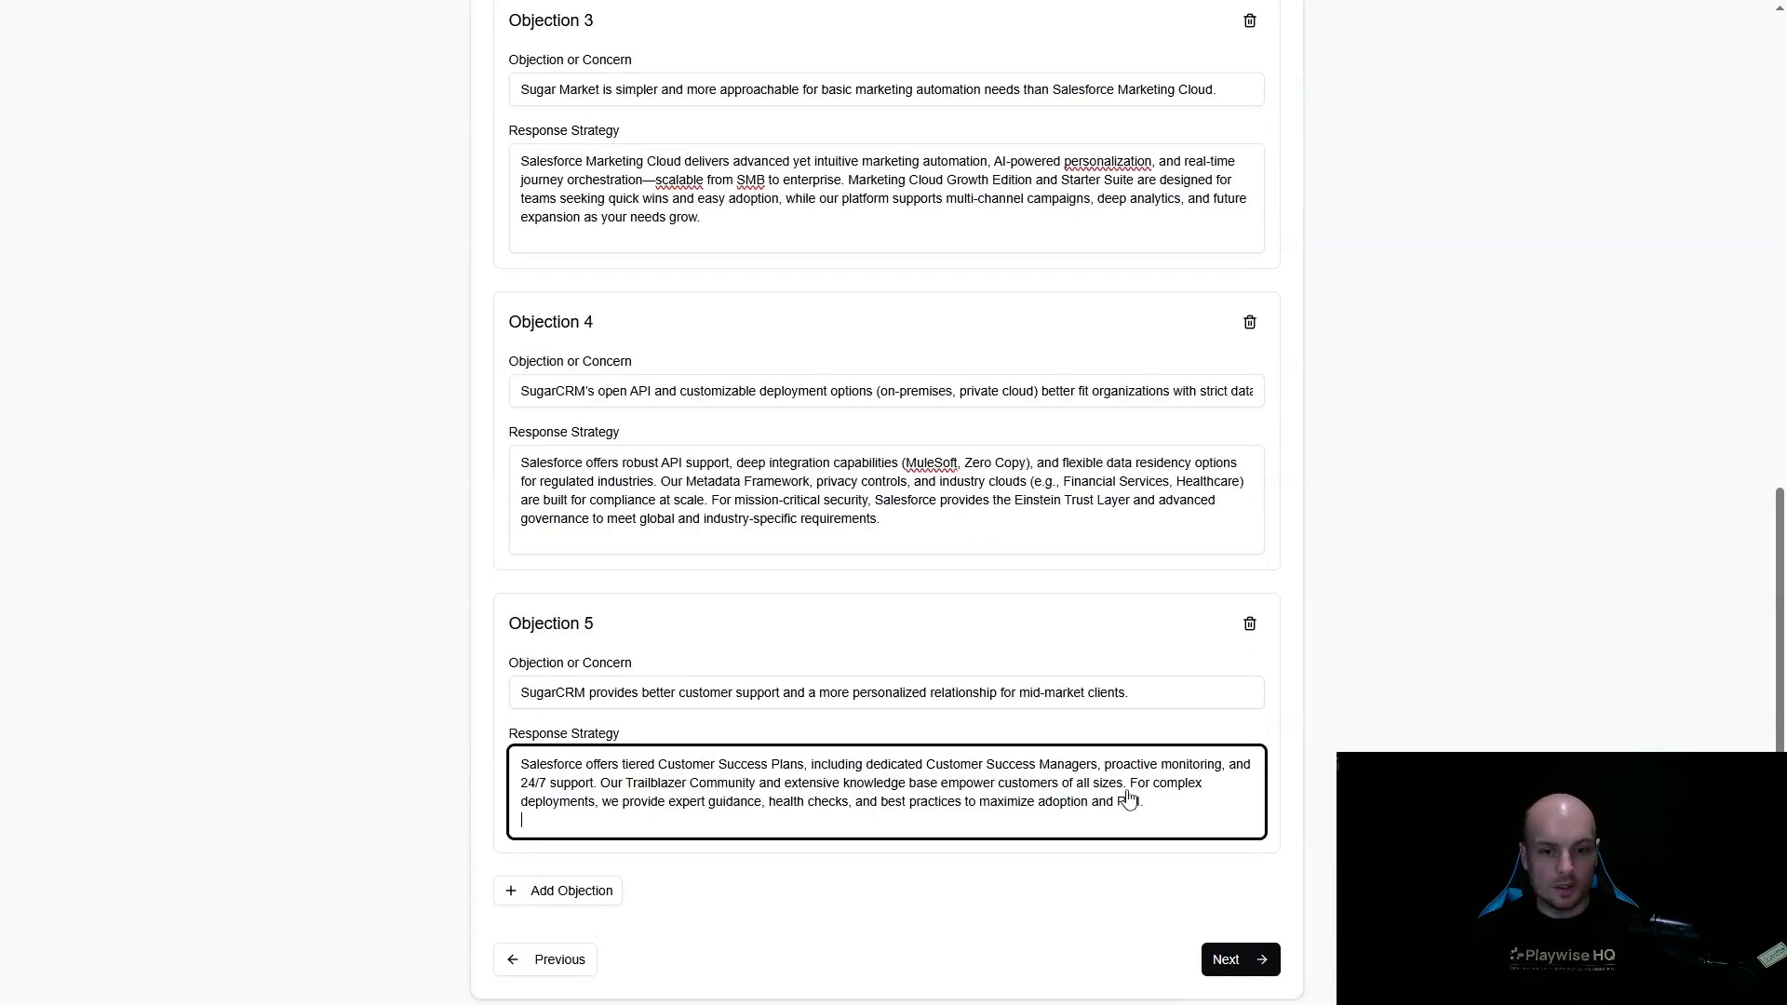
{"action": "left_click", "coordinate": [1256, 962]}
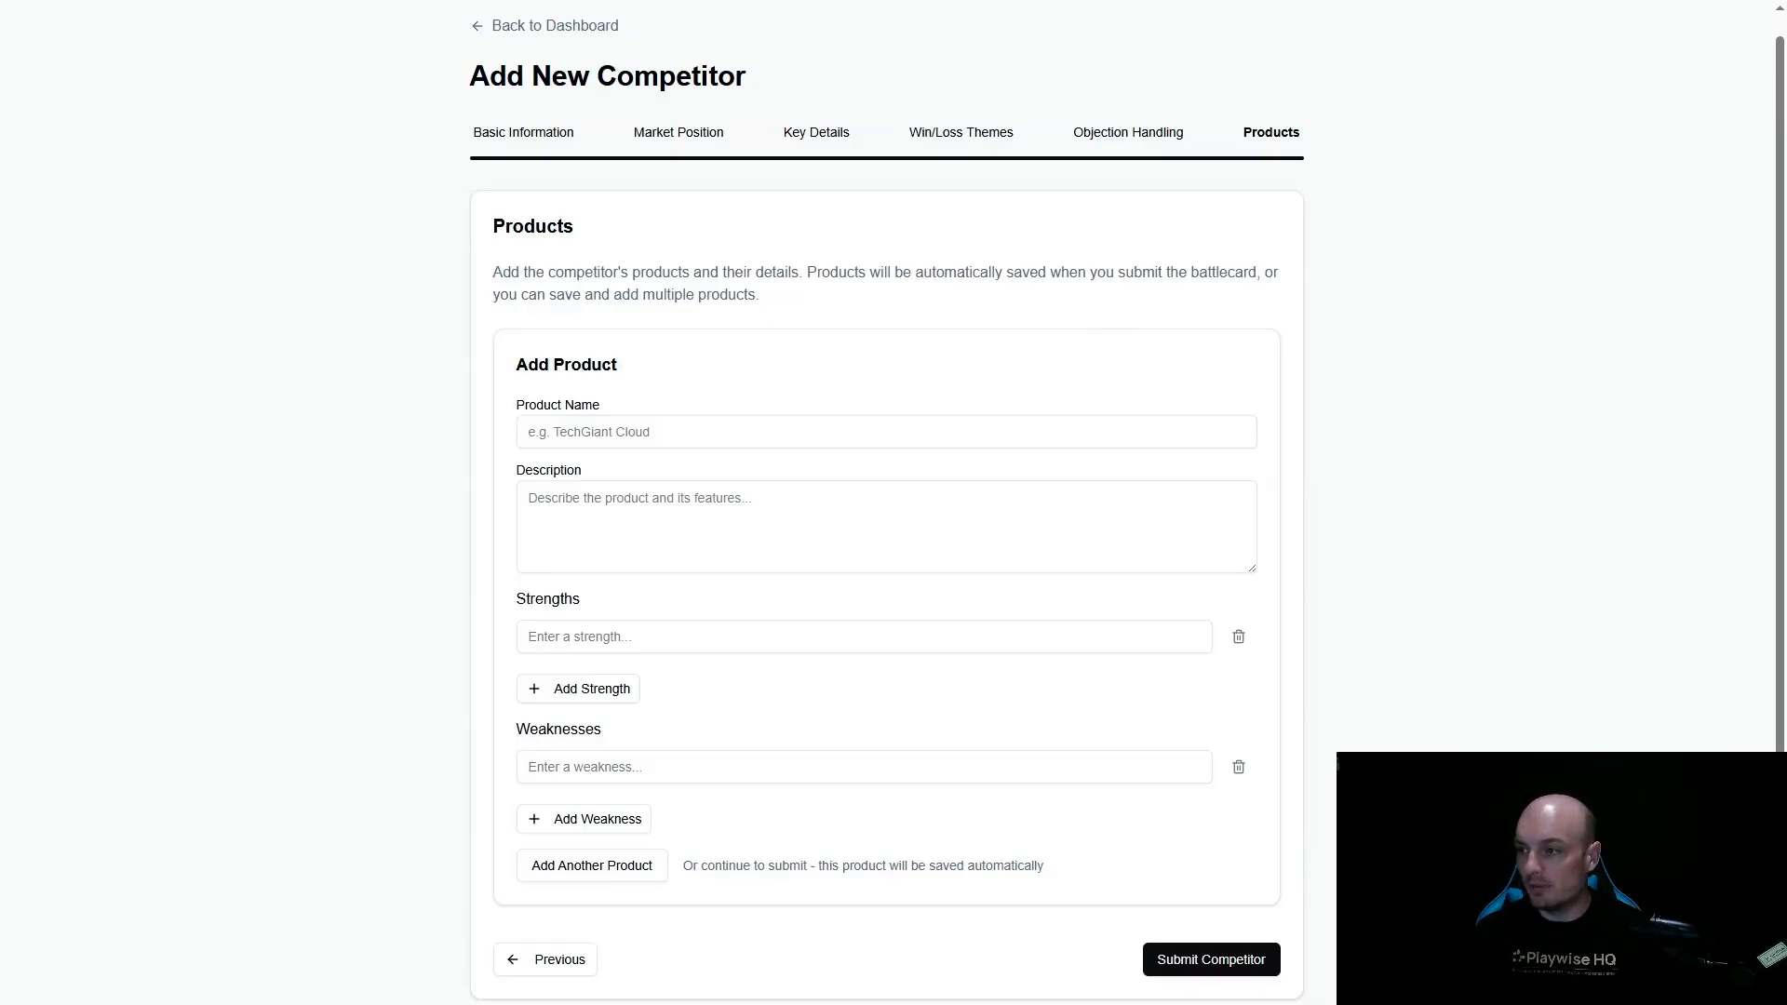
- Name the competitor's product Sugar Sell and fill in its description as SugarCRM's sales automation solution for small to mid-sized and mid-market organizations
{"action": "left_click", "coordinate": [620, 445]}
{"action": "type", "text": "Sugar Sell"}
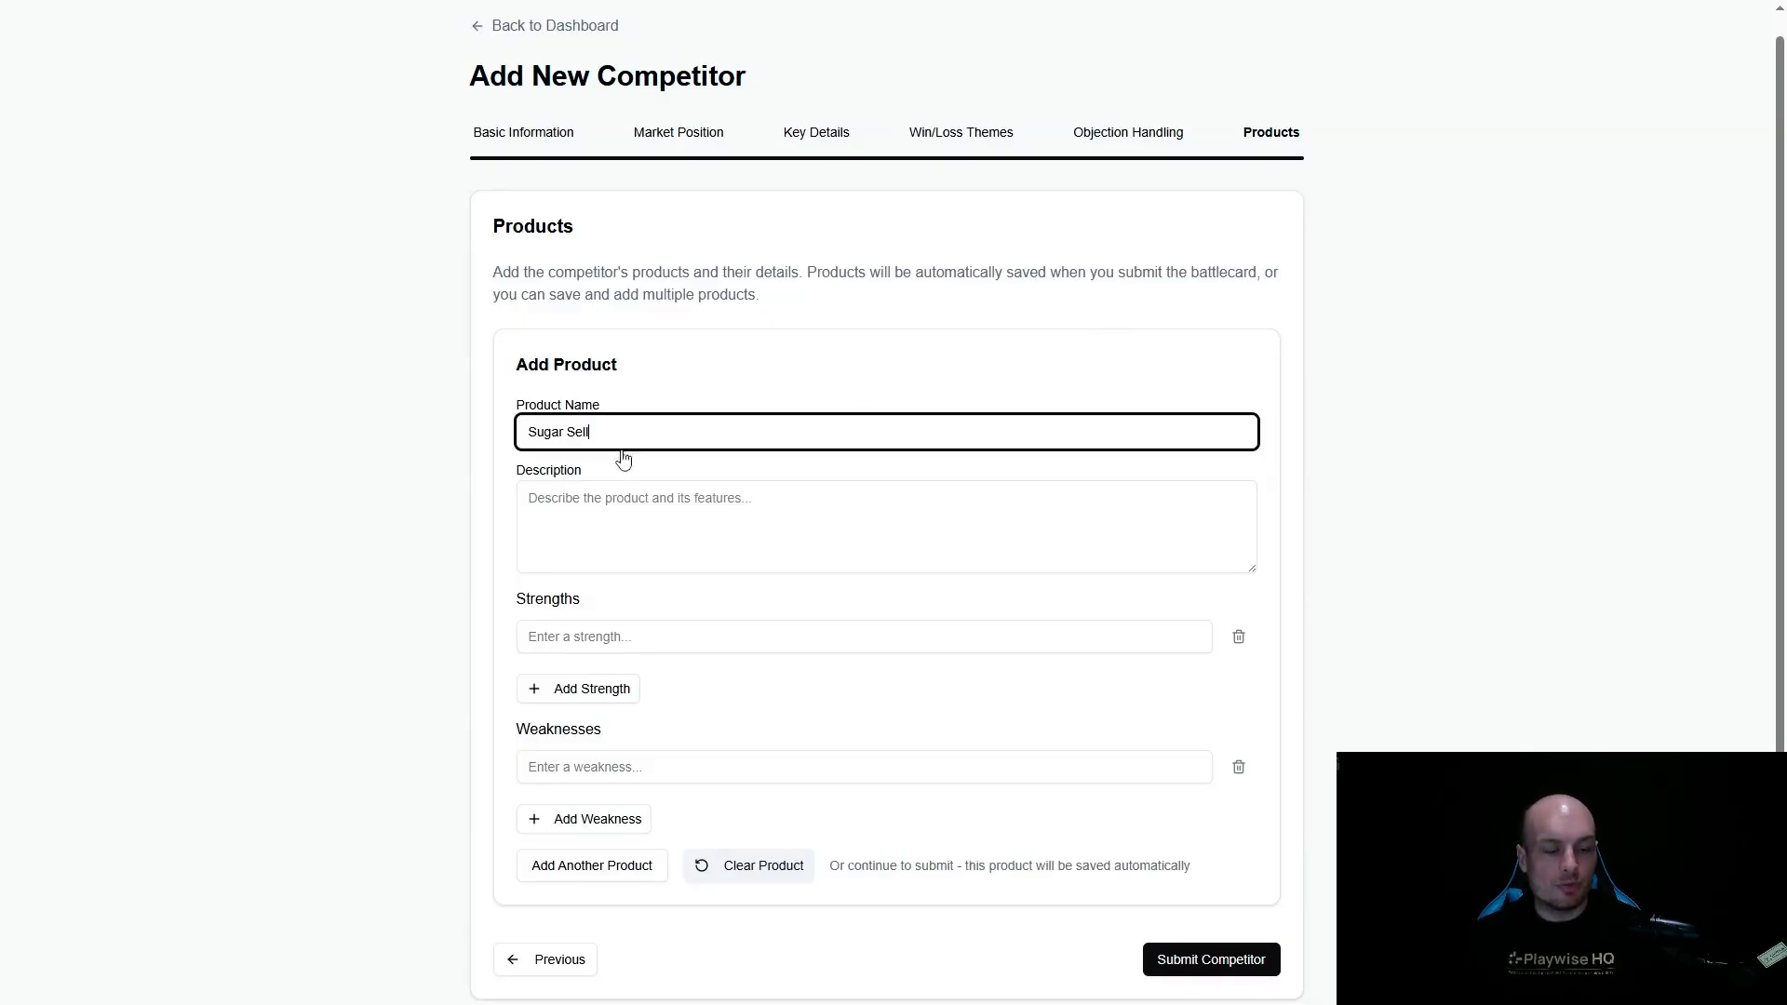
{"action": "key", "text": "alt+Tab"}
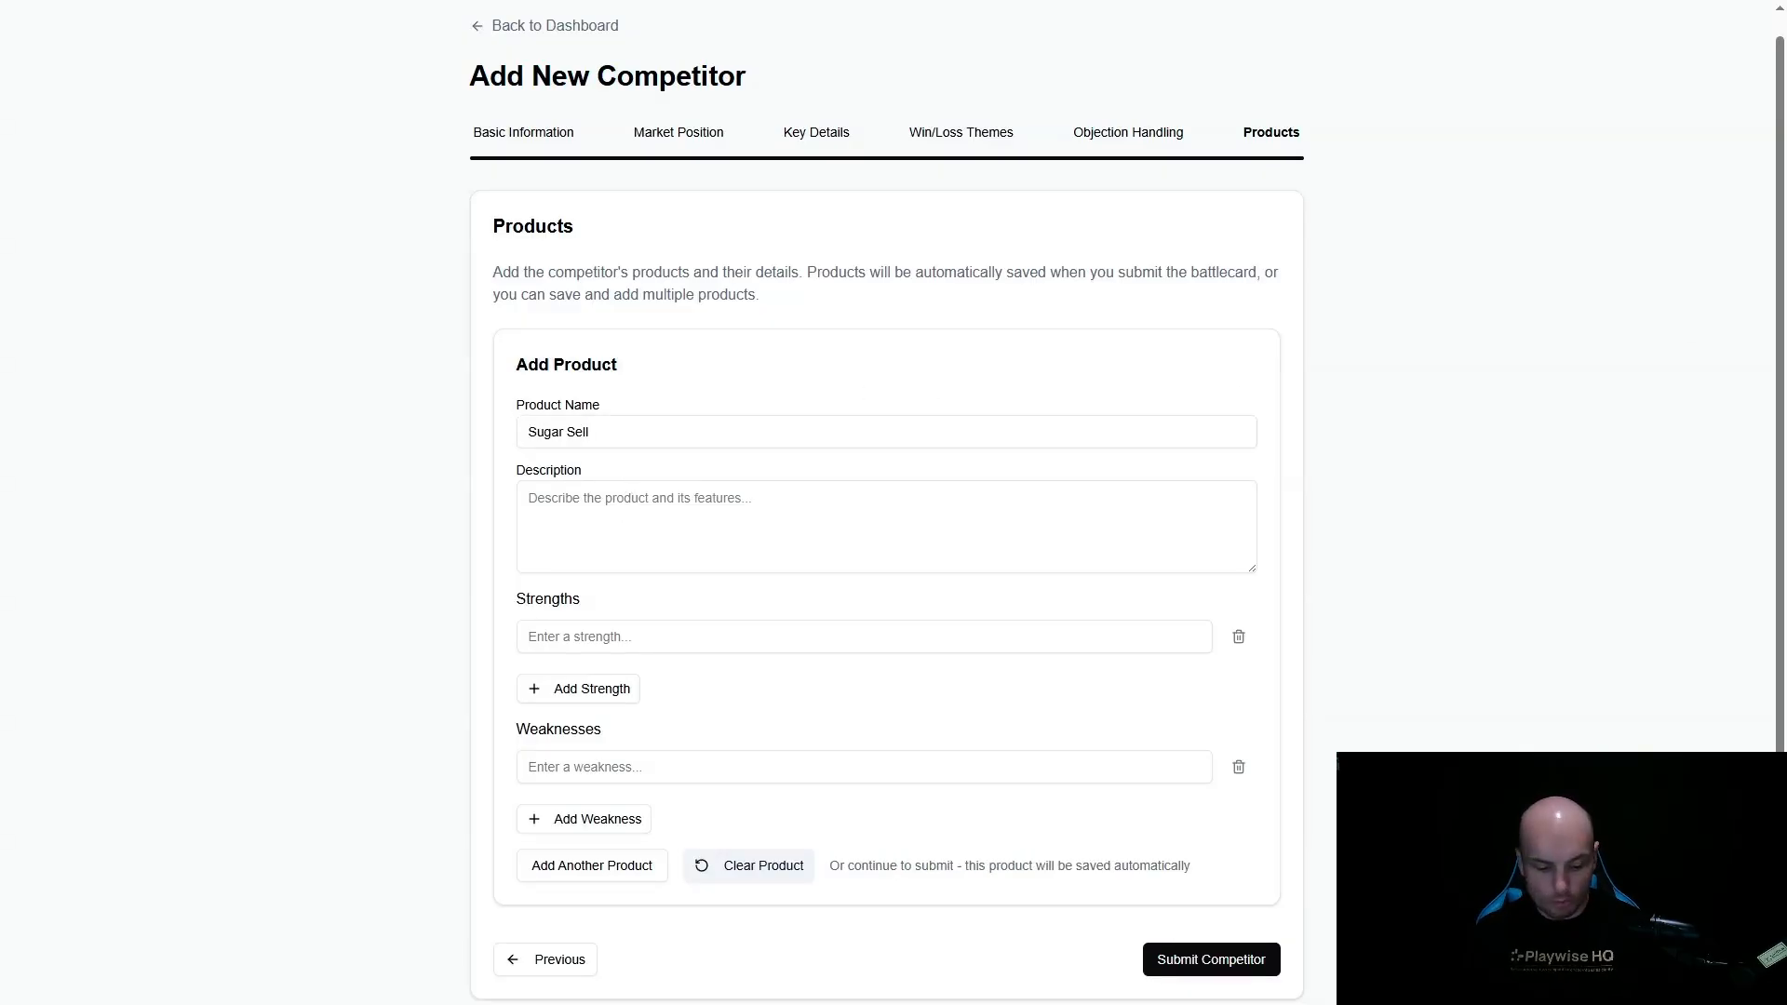
{"action": "left_click", "coordinate": [565, 506]}
{"action": "type", "text": "Sugar Sell is SugarCRM’s sales automation solution designed for small to mid-sized businesses and mid-market organizations. It provides core CRM capabilities such as lead, contact, opportunity, and pipeline management, with a focus on ease of use and reducing manual data entry through advanced automation and AI-driven 'no-touch' CRM features. Sugar Sell enables sales teams to track interactions, forecast revenue, automate workflows, and integrate with popular business tools. Its open architecture allows for customization and integration with other systems, appealing to organizations with unique process needs or specific compliance requirements. Its market perception is that of a cost-effective, flexible CRM for organizations that want more control and less complexity than leading enterprise platforms."}
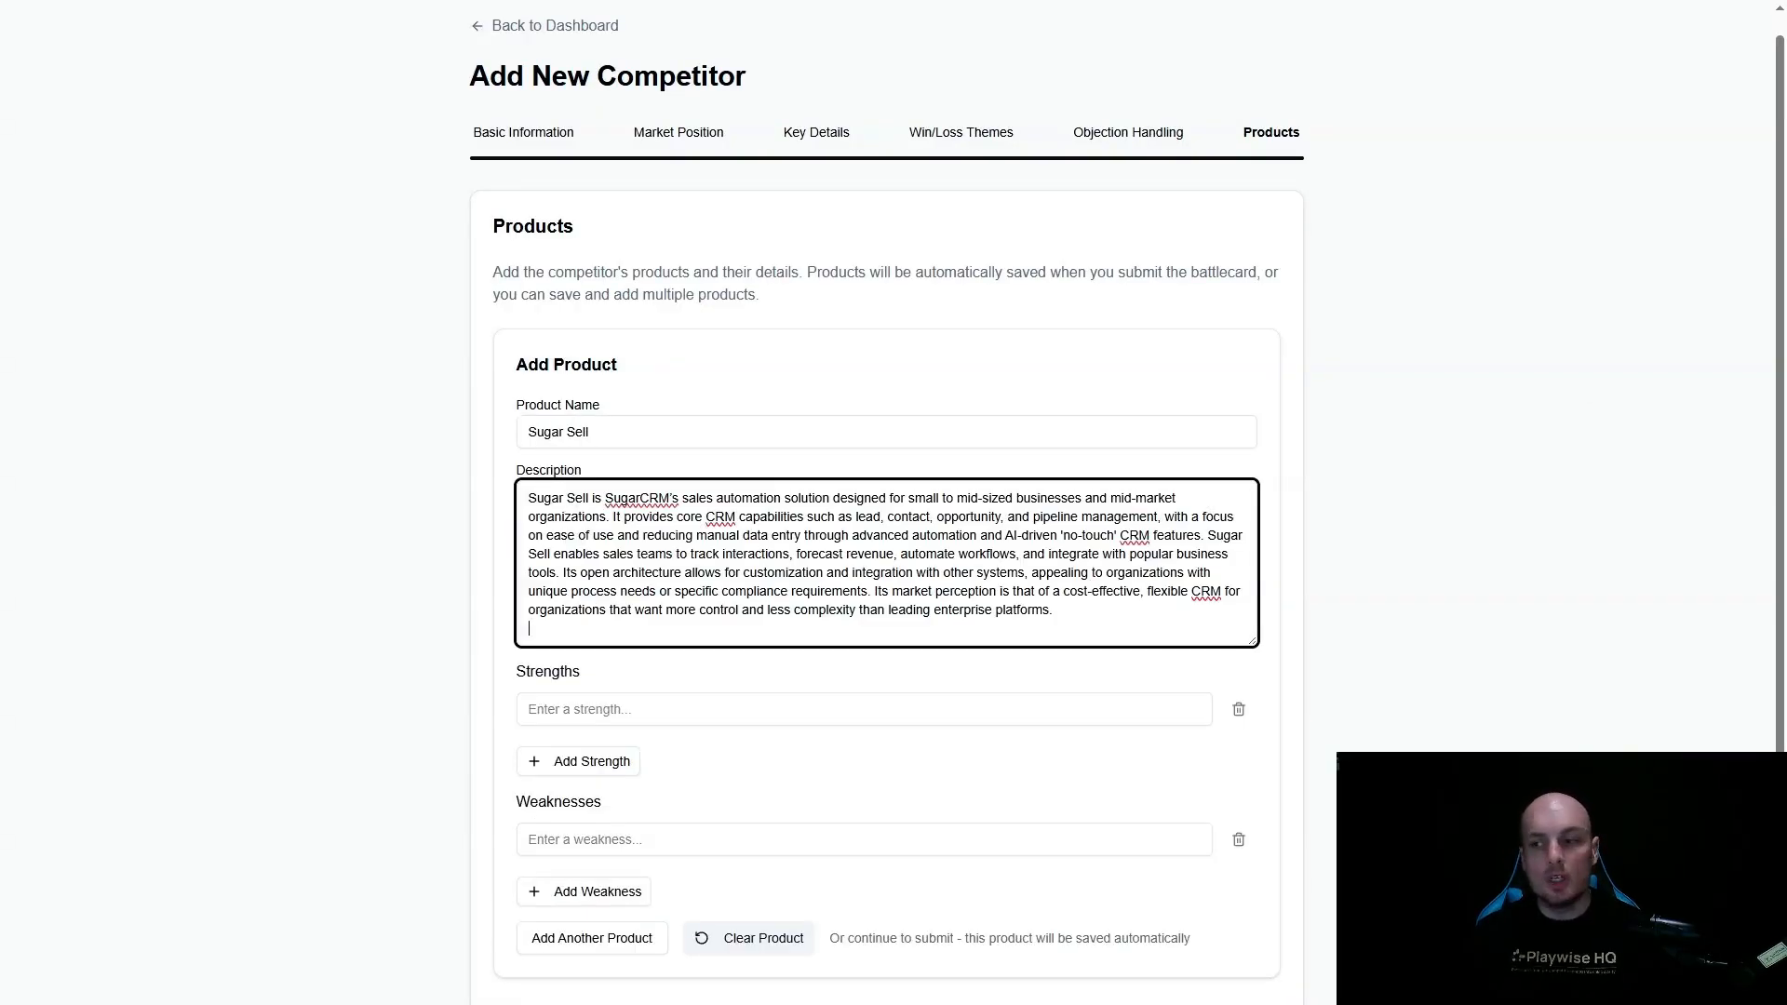
- Add the Sugar Sell strengths "Intuitive user interface and rapid onboarding" and "Flexible deployment (cloud, private cloud, on-premises)"
{"action": "key", "text": "alt+Tab"}
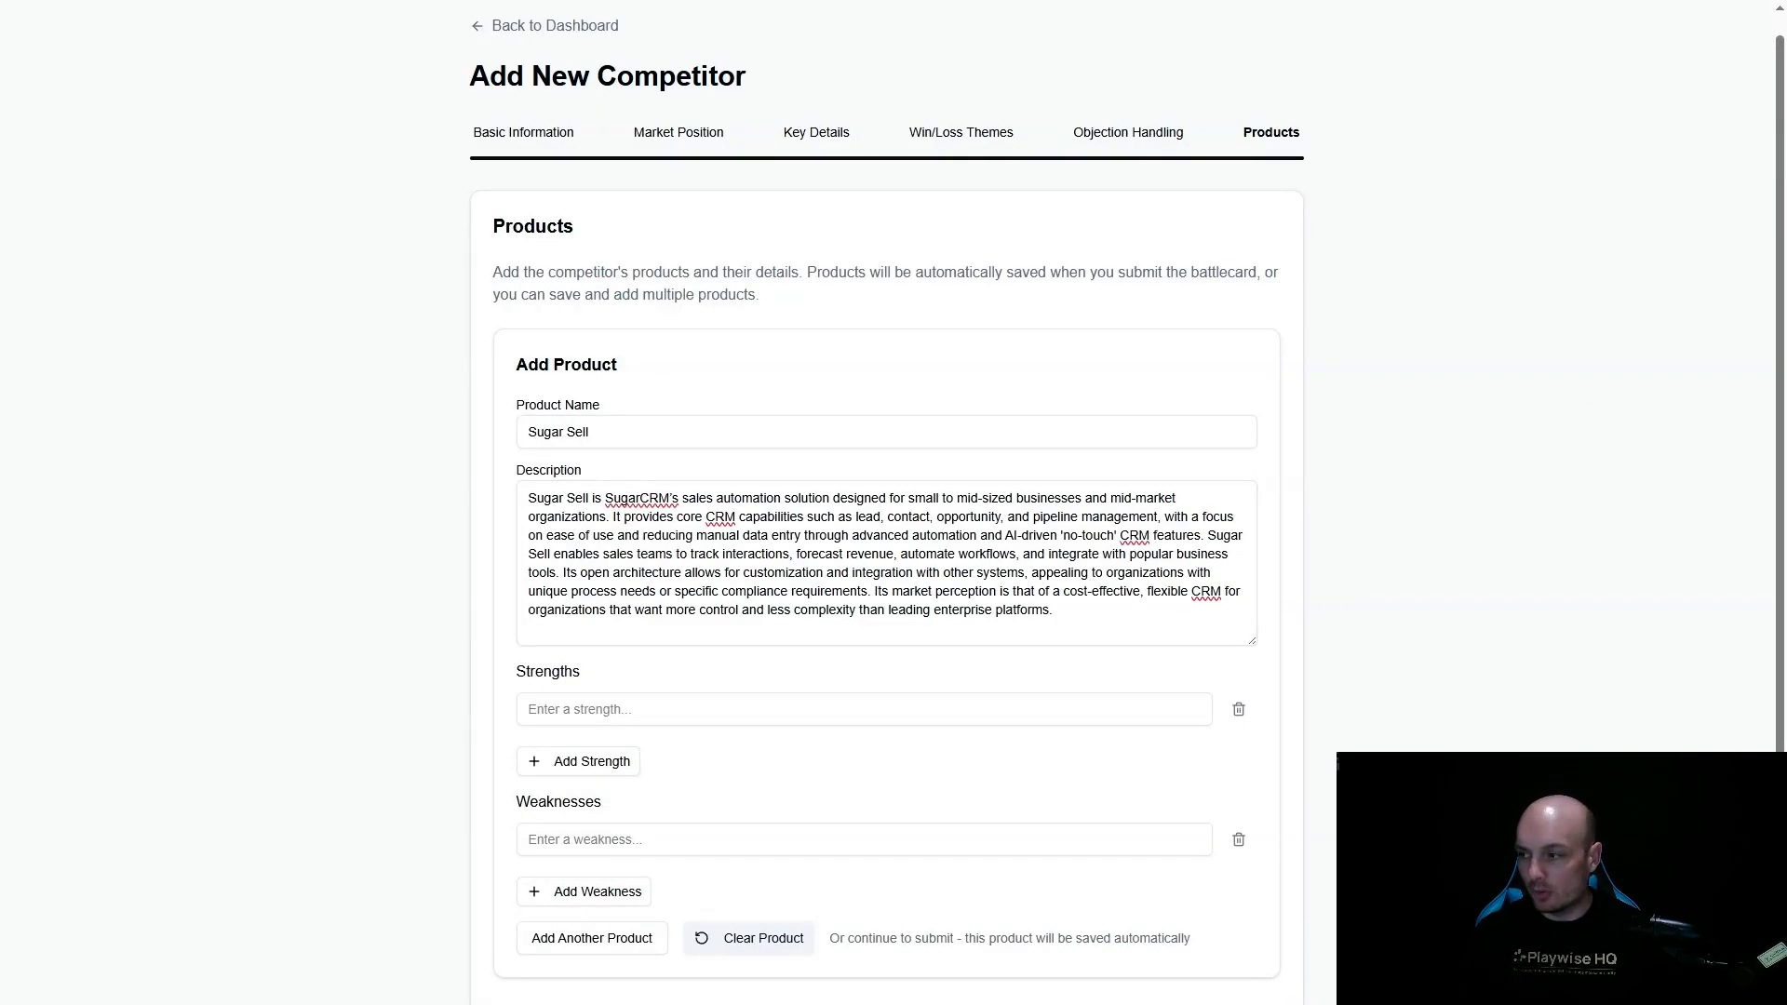
{"action": "left_click", "coordinate": [654, 715]}
{"action": "type", "text": "Intuitive user interface and rapid onboarding"}
{"action": "left_click", "coordinate": [581, 770]}
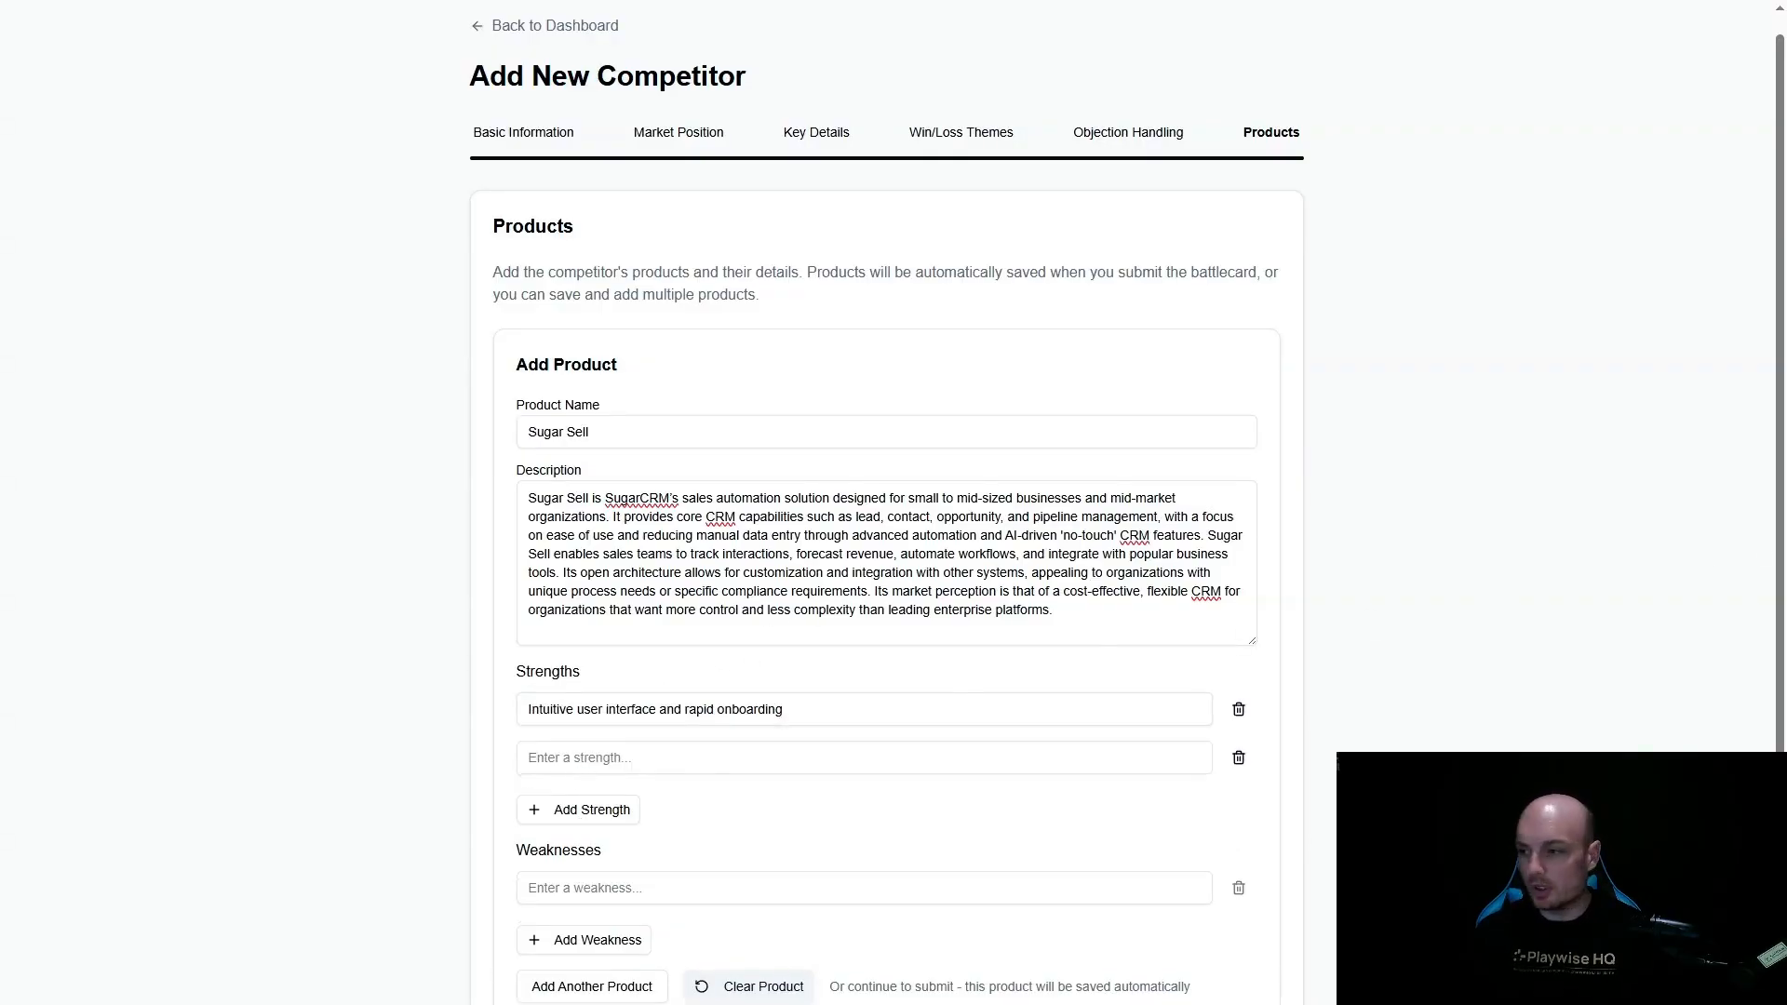
{"action": "left_click", "coordinate": [579, 756]}
{"action": "type", "text": "Flexible deployment (cloud, private cloud, on-premises)"}
- Add three more Sugar Sell strengths: strong automation for routine data capture and process flows, customizable with open APIs, and lower total cost of ownership
{"action": "left_click", "coordinate": [596, 812]}
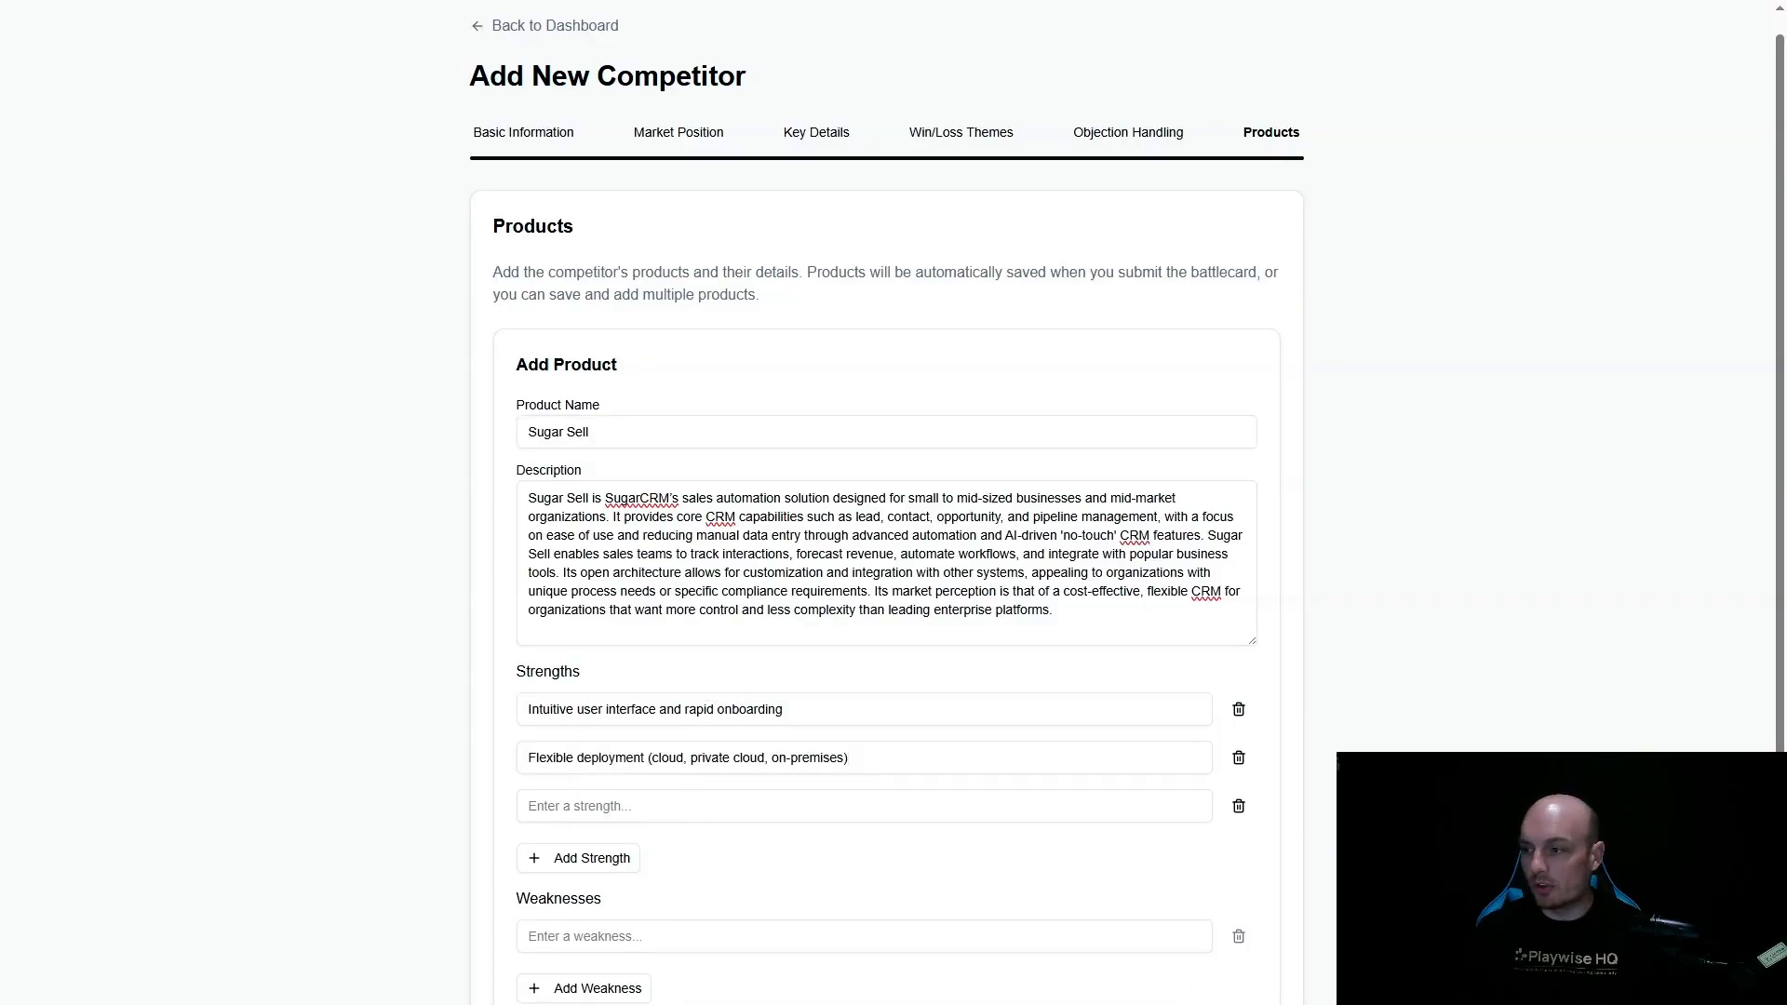
{"action": "left_click", "coordinate": [574, 806]}
{"action": "type", "text": "Strong automation for routine data capture and process flows"}
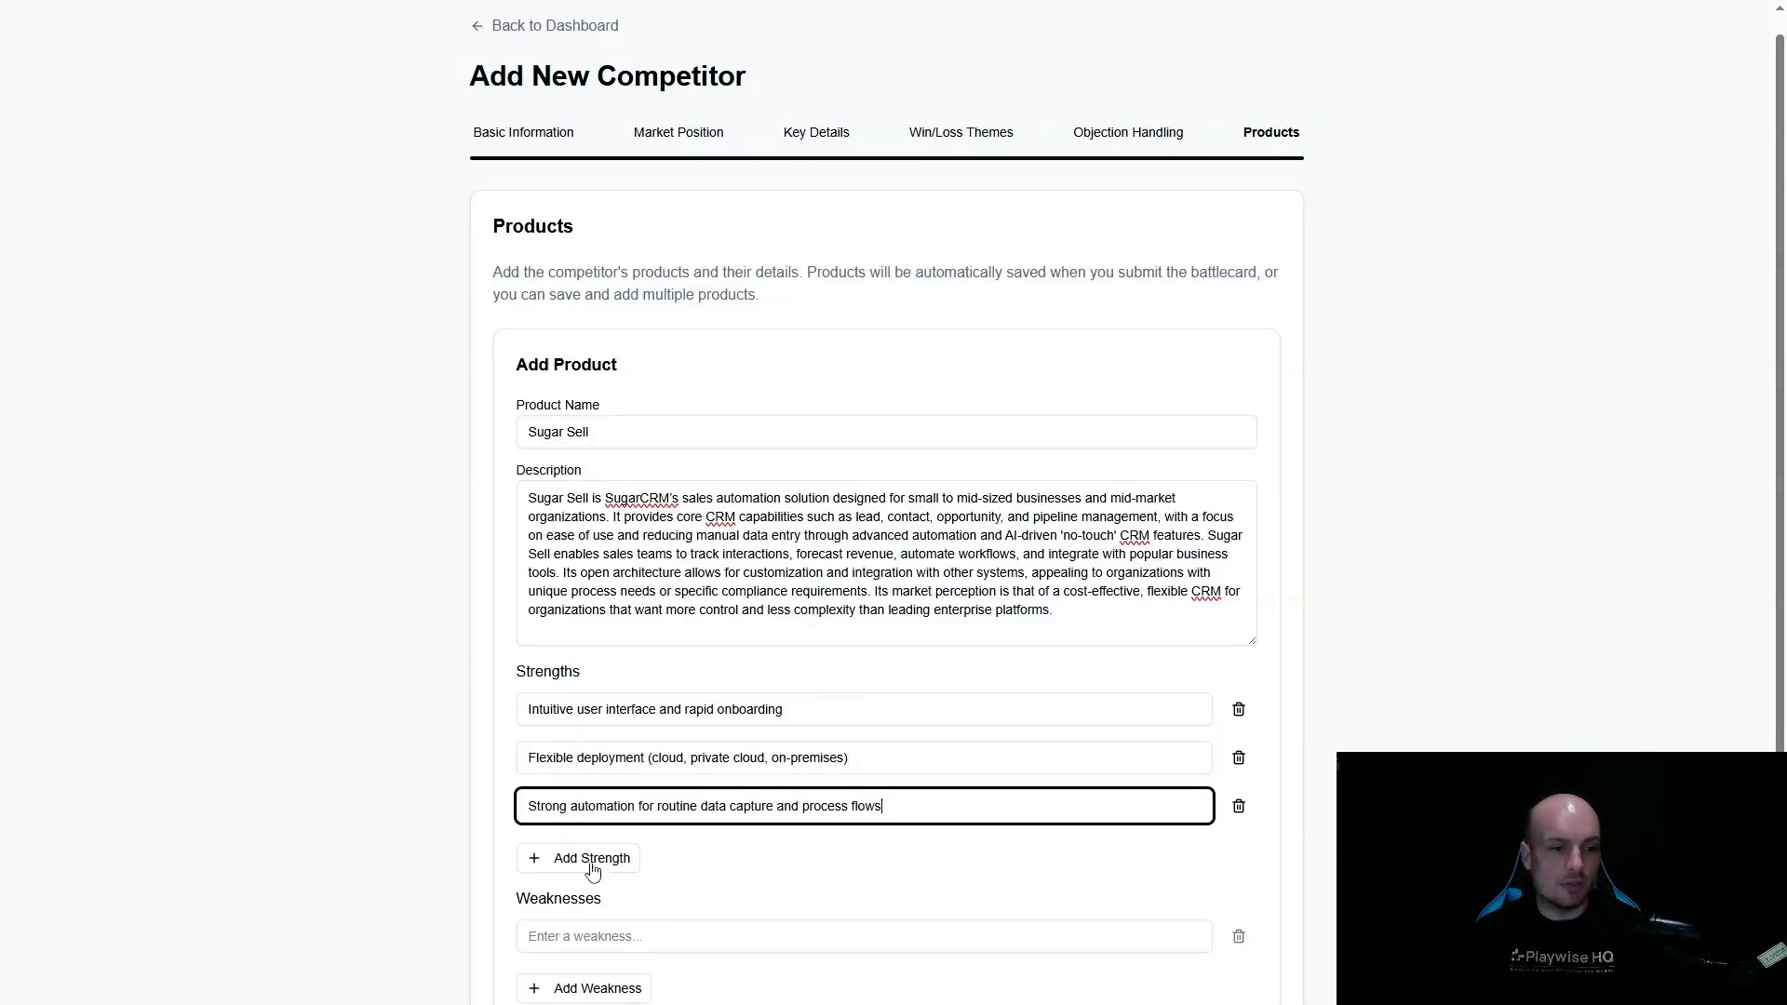
{"action": "left_click", "coordinate": [592, 859]}
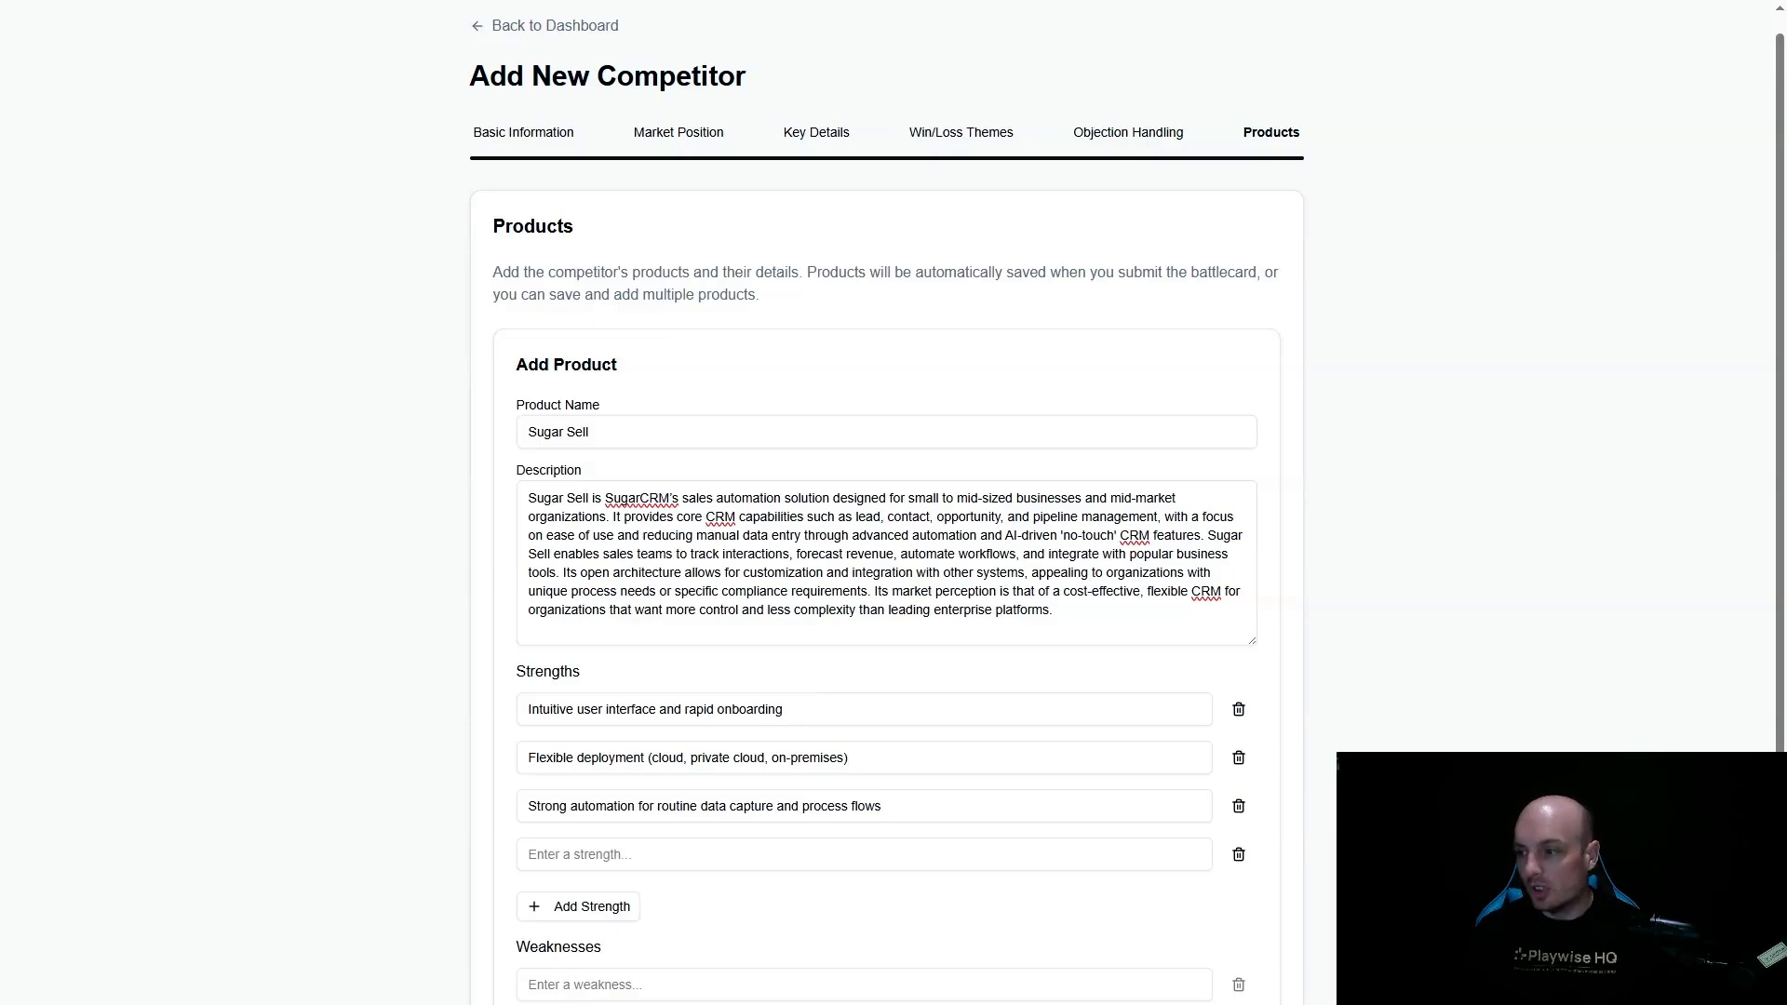
{"action": "left_click", "coordinate": [652, 852]}
{"action": "type", "text": "Customizable with open APIs and developer tools"}
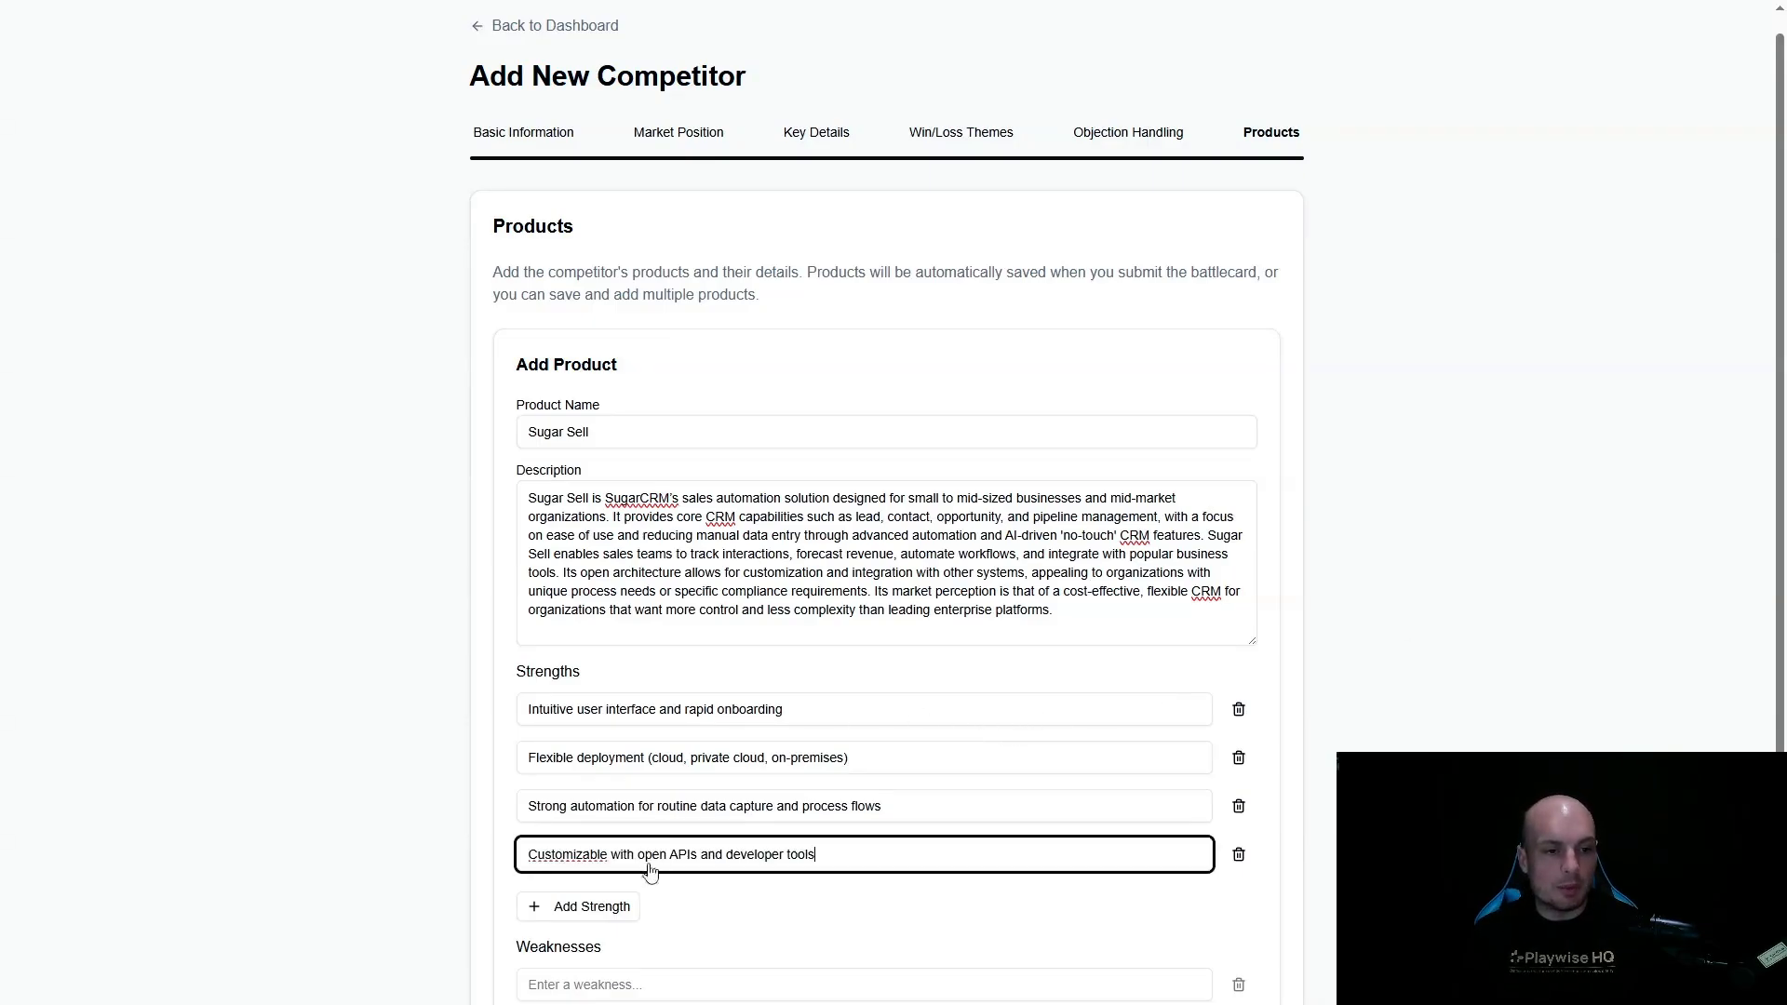
{"action": "left_click", "coordinate": [620, 908]}
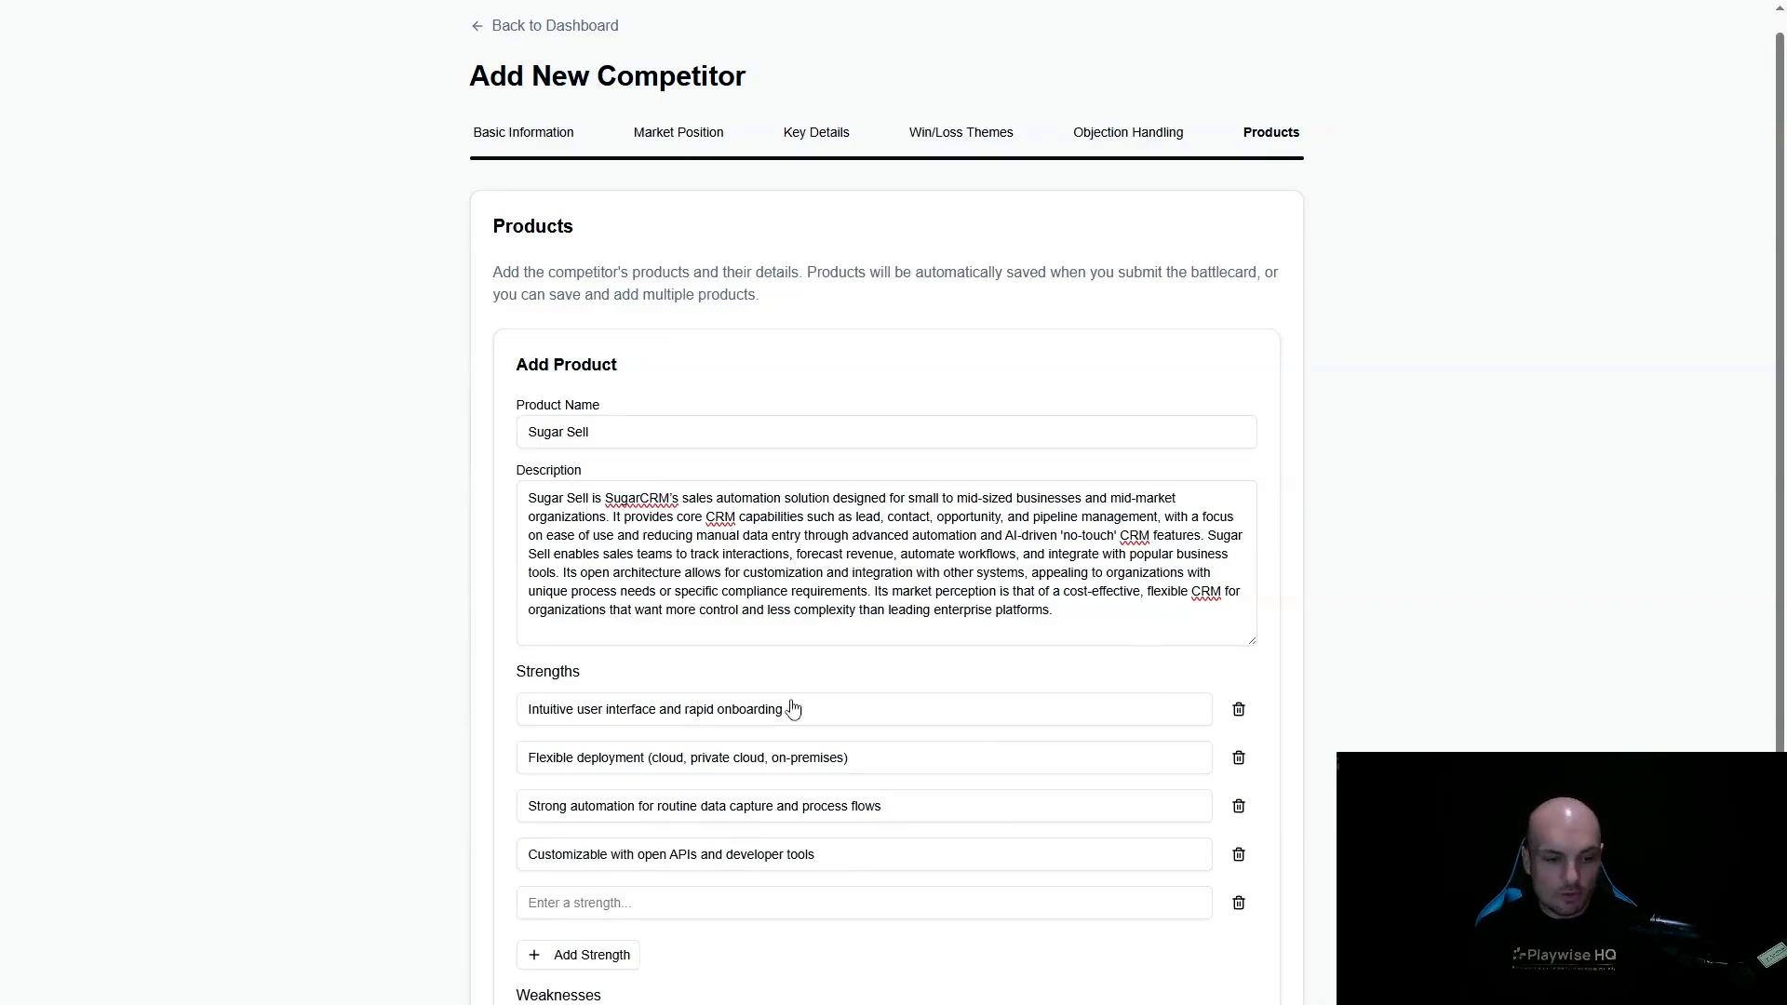
{"action": "left_click", "coordinate": [612, 903]}
{"action": "type", "text": "Lower total cost of ownership than most enterprise CRM solutions"}
- Add Sugar Sell weaknesses: limited AI-powered sales insights and predictive analytics compared to Salesforce Sales Cloud and Einstein, and fewer out-of-the-box integrations with third-party apps
{"action": "scroll", "coordinate": [661, 773], "scroll_direction": "down", "scroll_amount": 3}
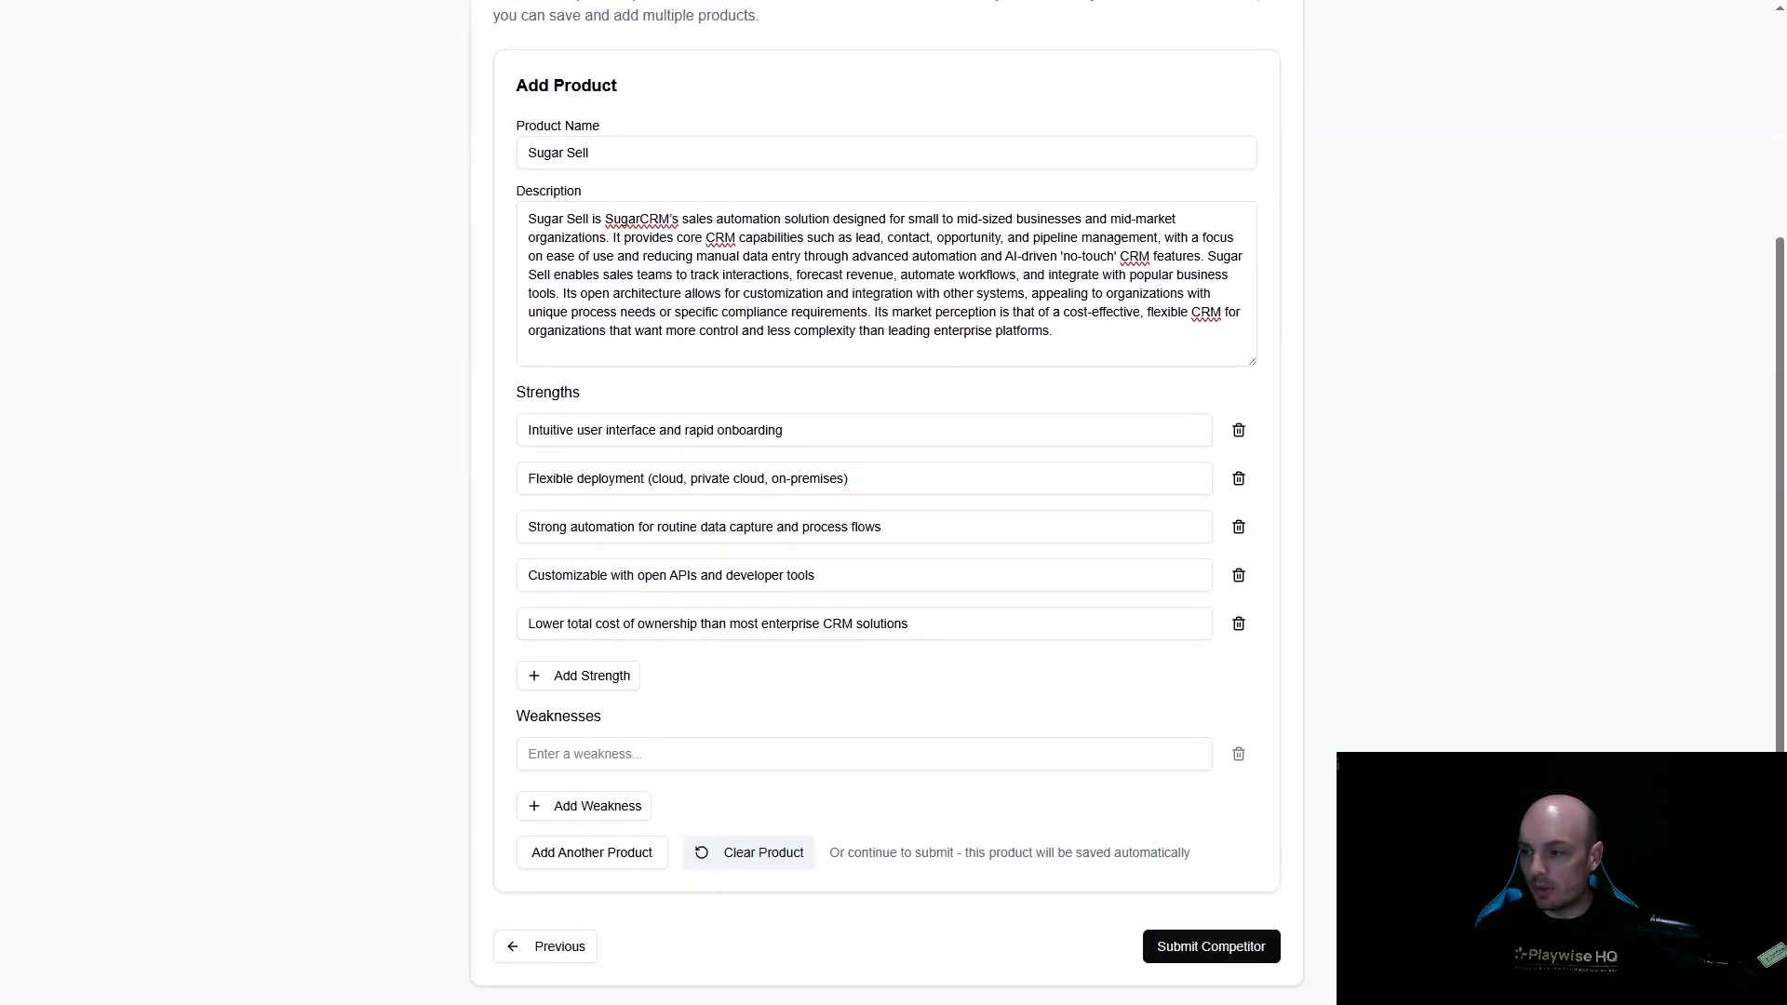
{"action": "left_click", "coordinate": [717, 754]}
{"action": "type", "text": "Limited AI-powered sales insights and predictive analytics compared to Salesforce Sales Cloud and Einstein"}
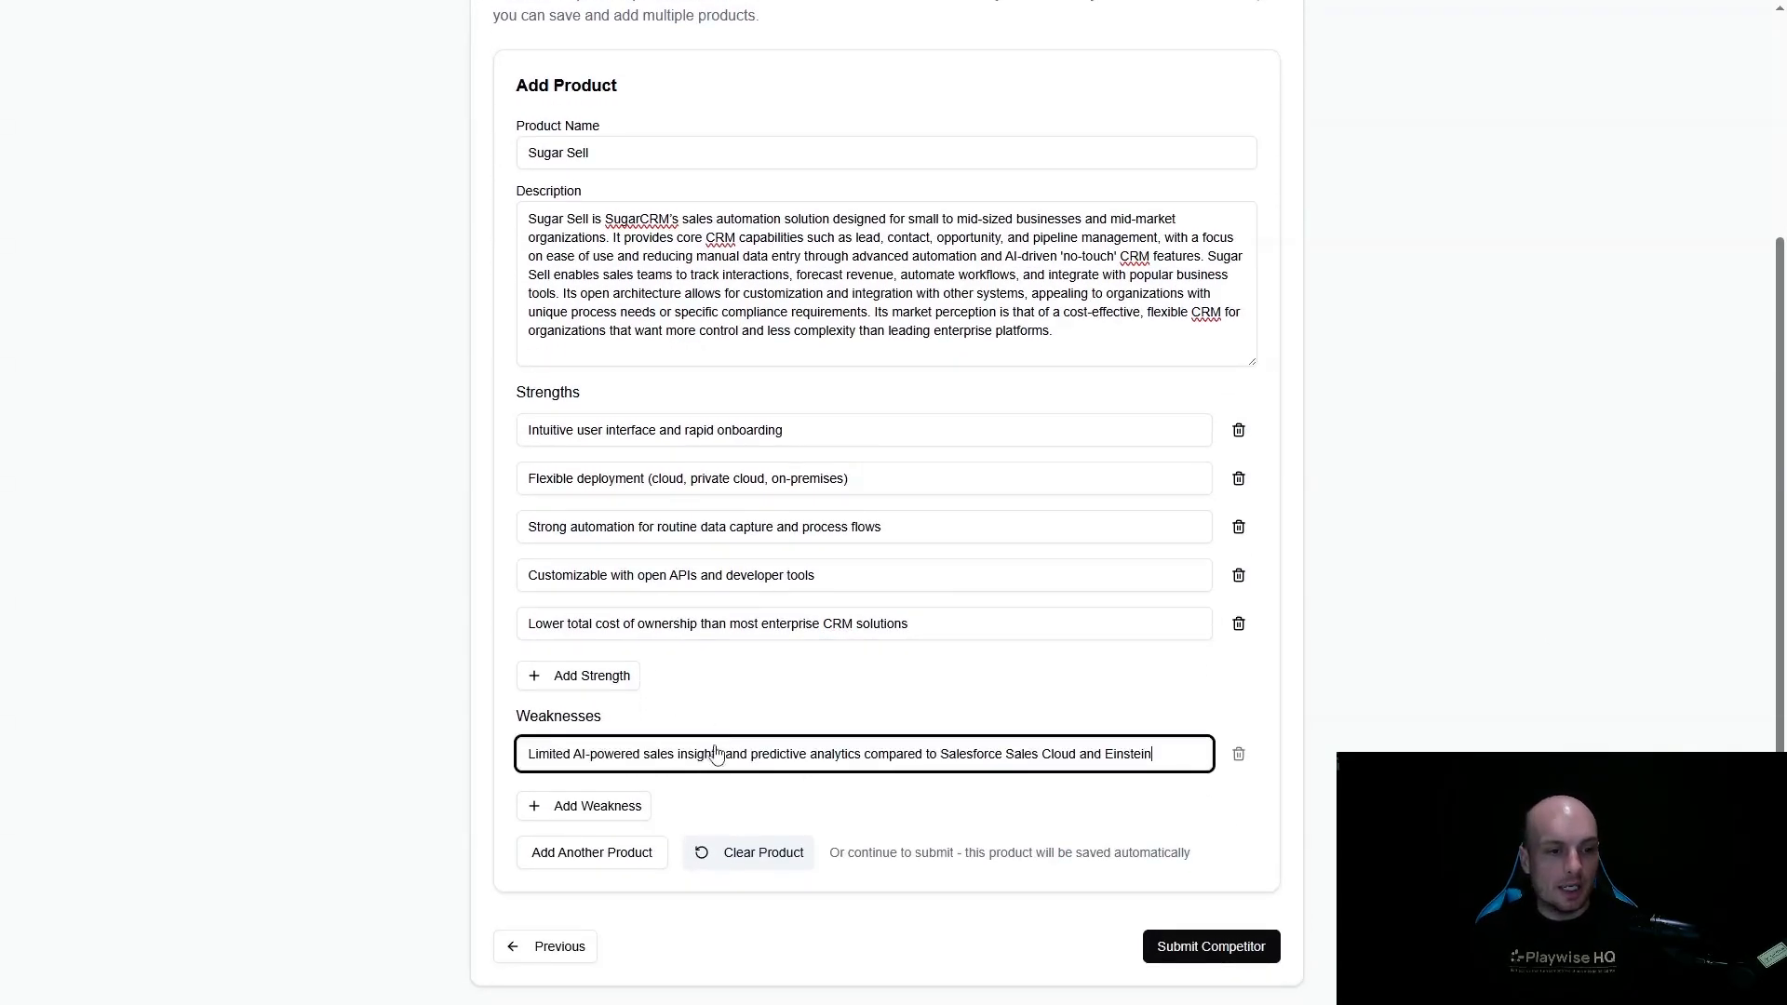
{"action": "left_click", "coordinate": [564, 808]}
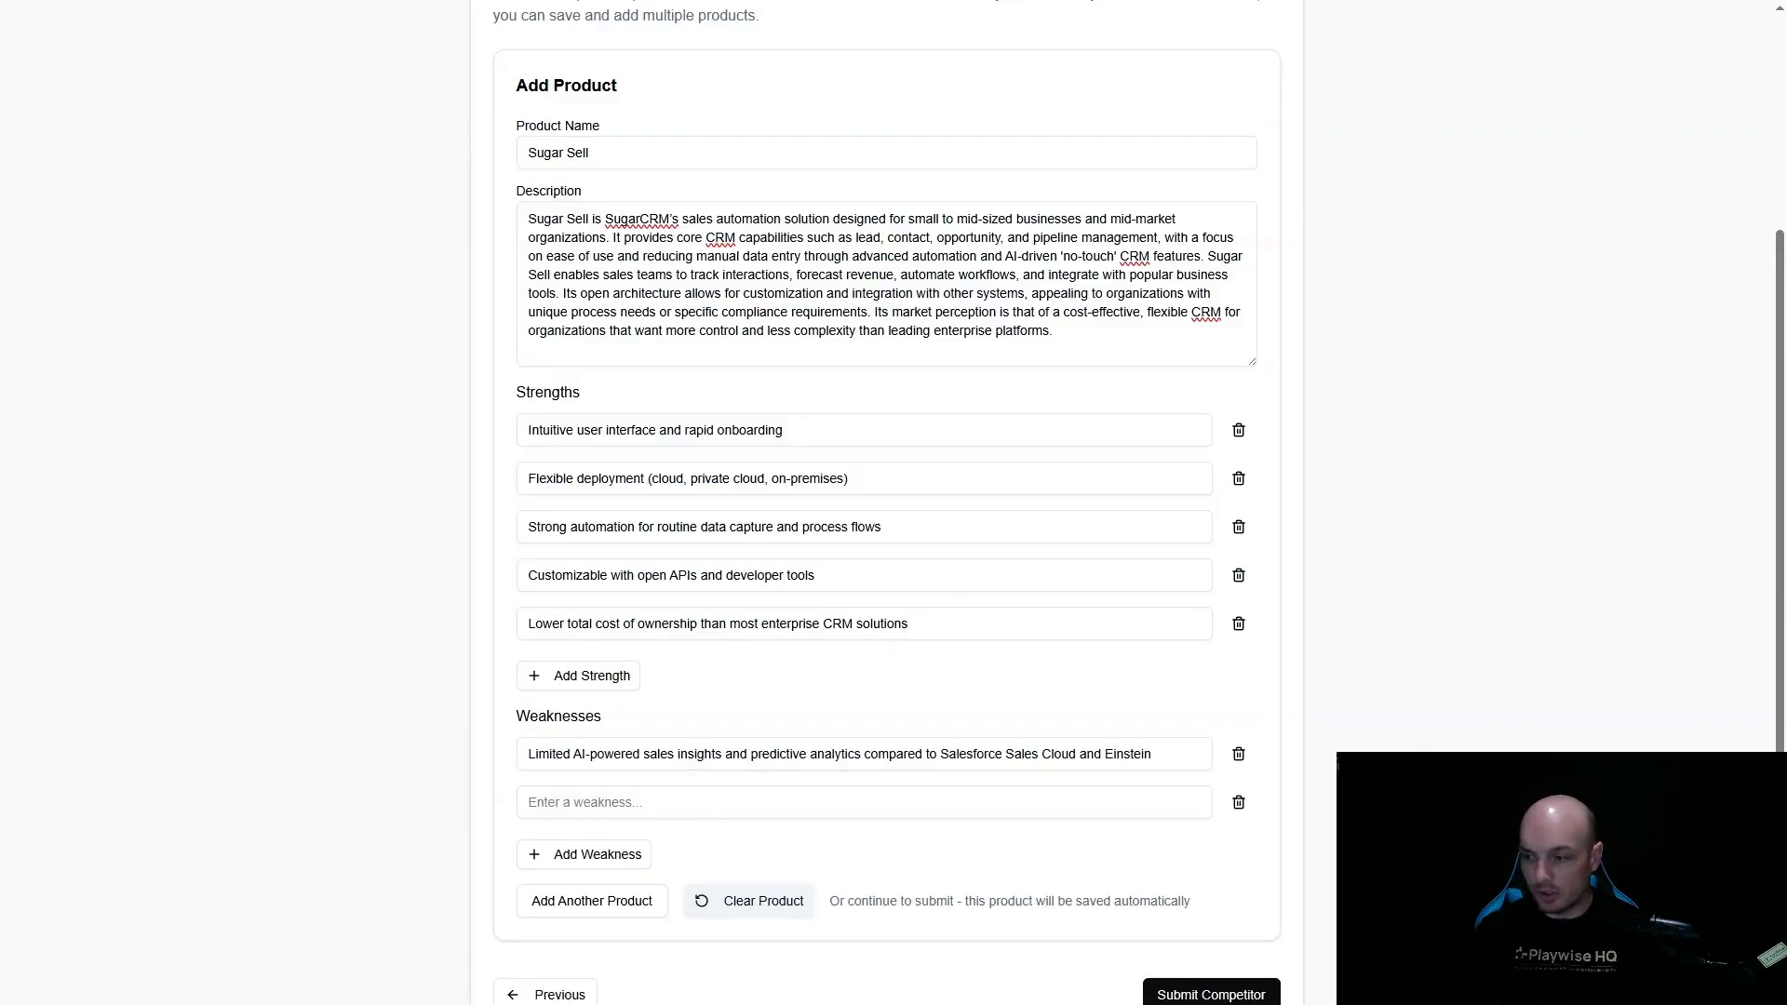
{"action": "left_click", "coordinate": [722, 802]}
{"action": "type", "text": "Fewer out-of-the-box integrations with third-party apps"}
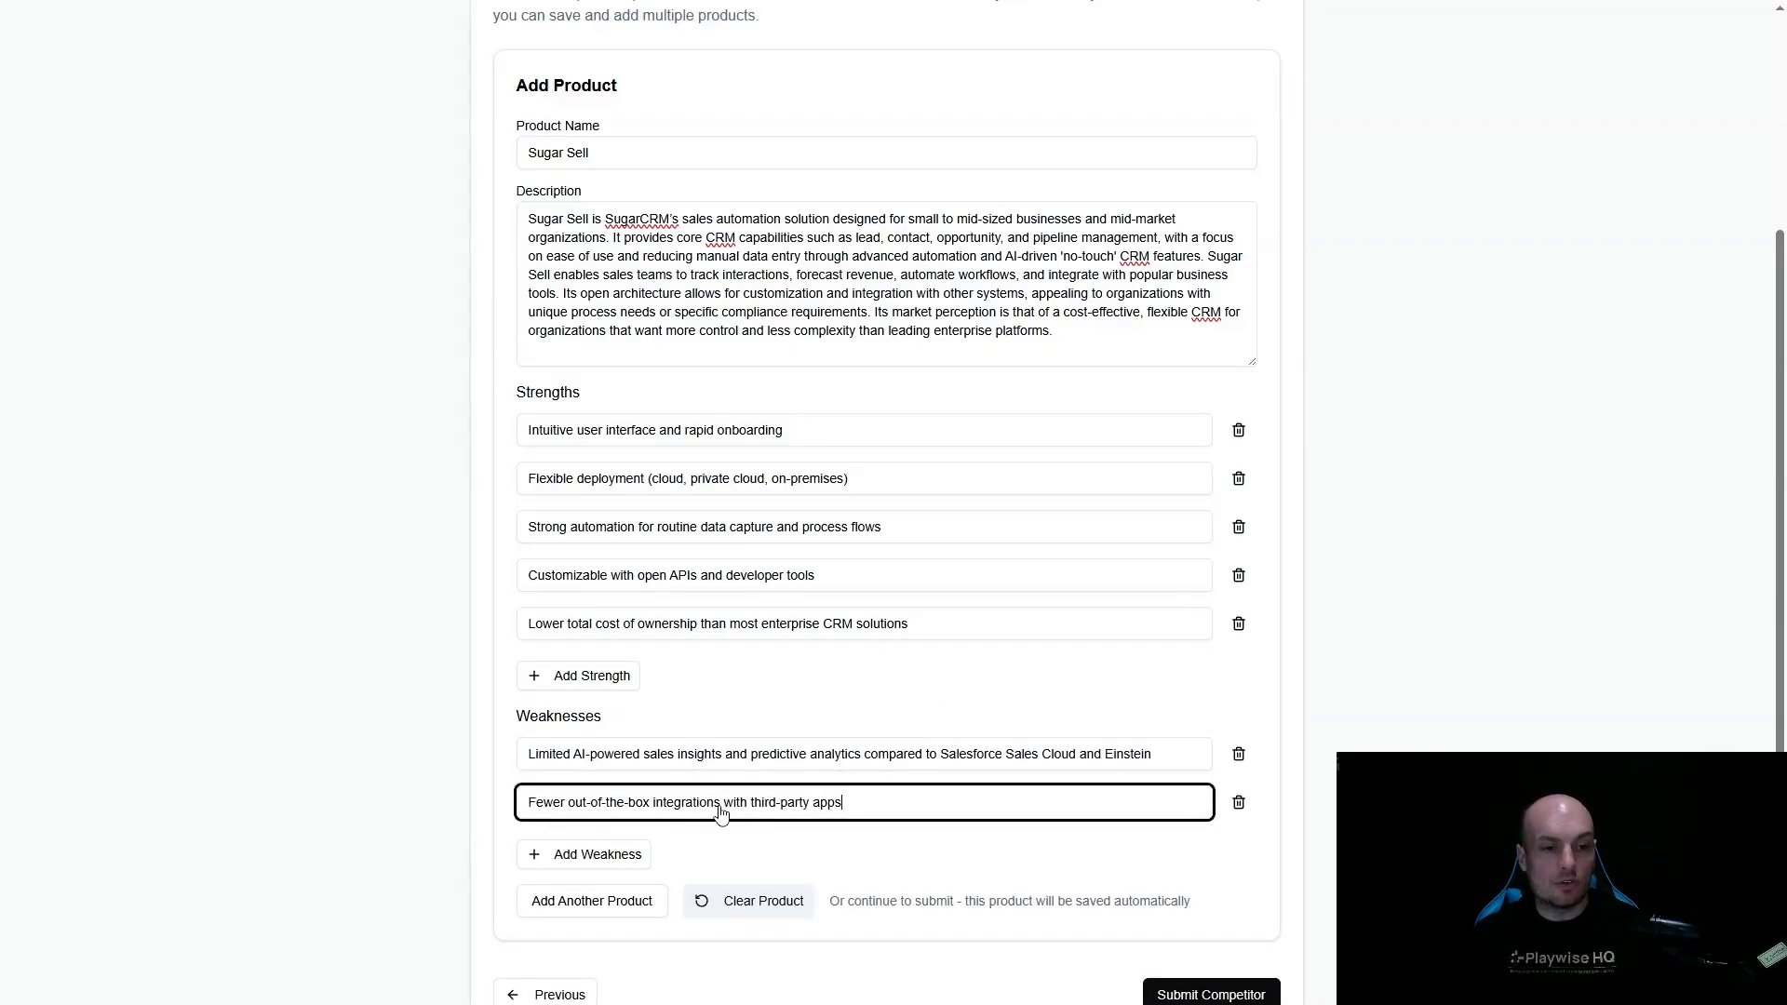
- Add the weaknesses "Less robust reporting and visualization tools" and "Not as scalable or feature-rich for large, distributed sales teams"
{"action": "left_click", "coordinate": [606, 856]}
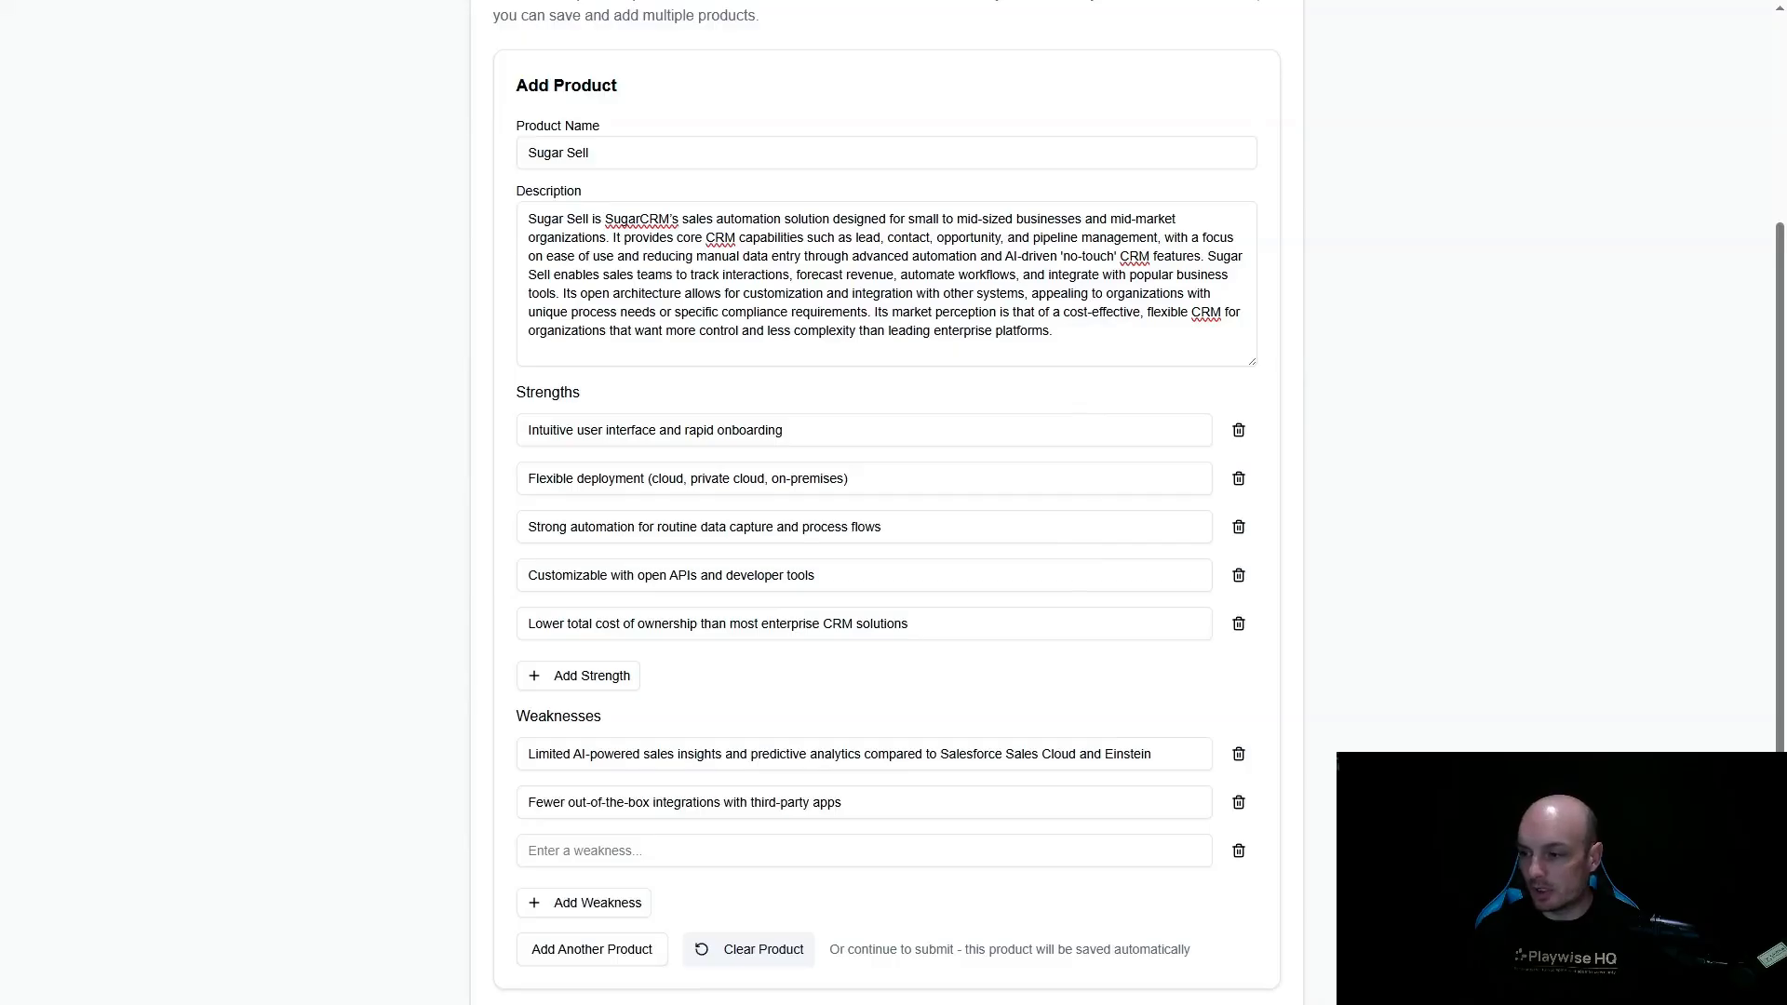
{"action": "left_click", "coordinate": [644, 852]}
{"action": "type", "text": "Less robust reporting and visualization tools"}
{"action": "scroll", "coordinate": [649, 782], "scroll_direction": "down", "scroll_amount": 1}
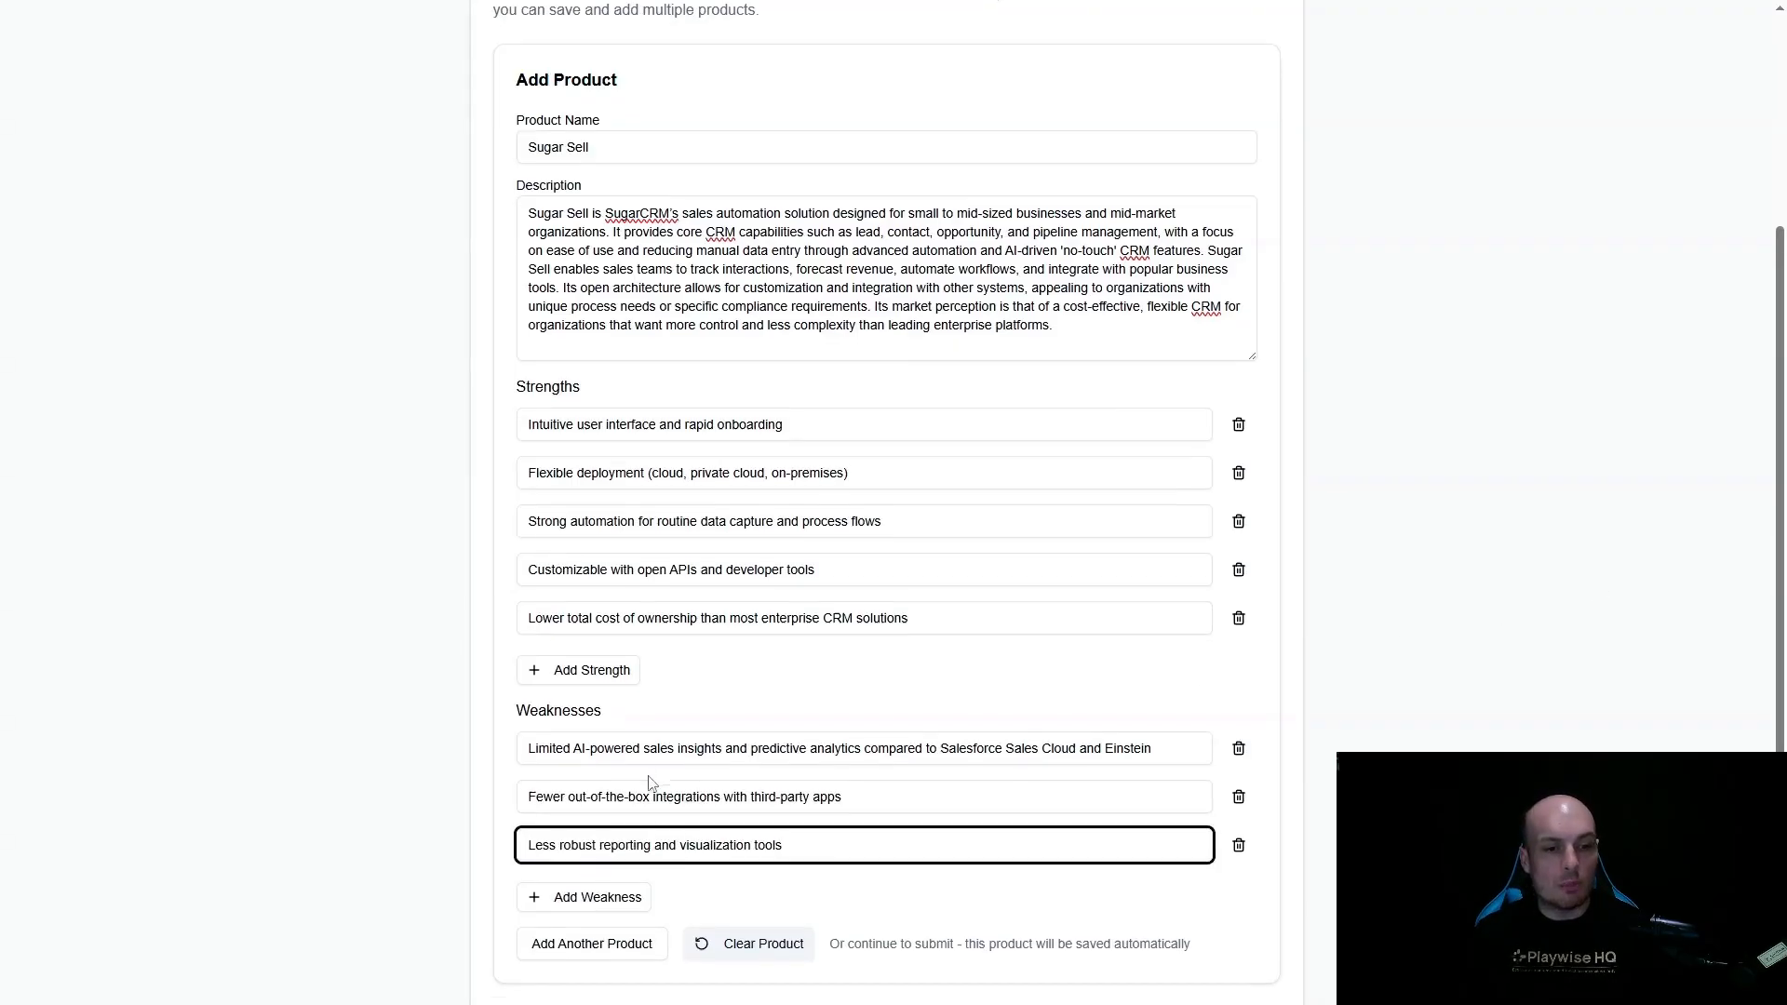
{"action": "scroll", "coordinate": [650, 782], "scroll_direction": "down", "scroll_amount": 1}
{"action": "left_click", "coordinate": [611, 788]}
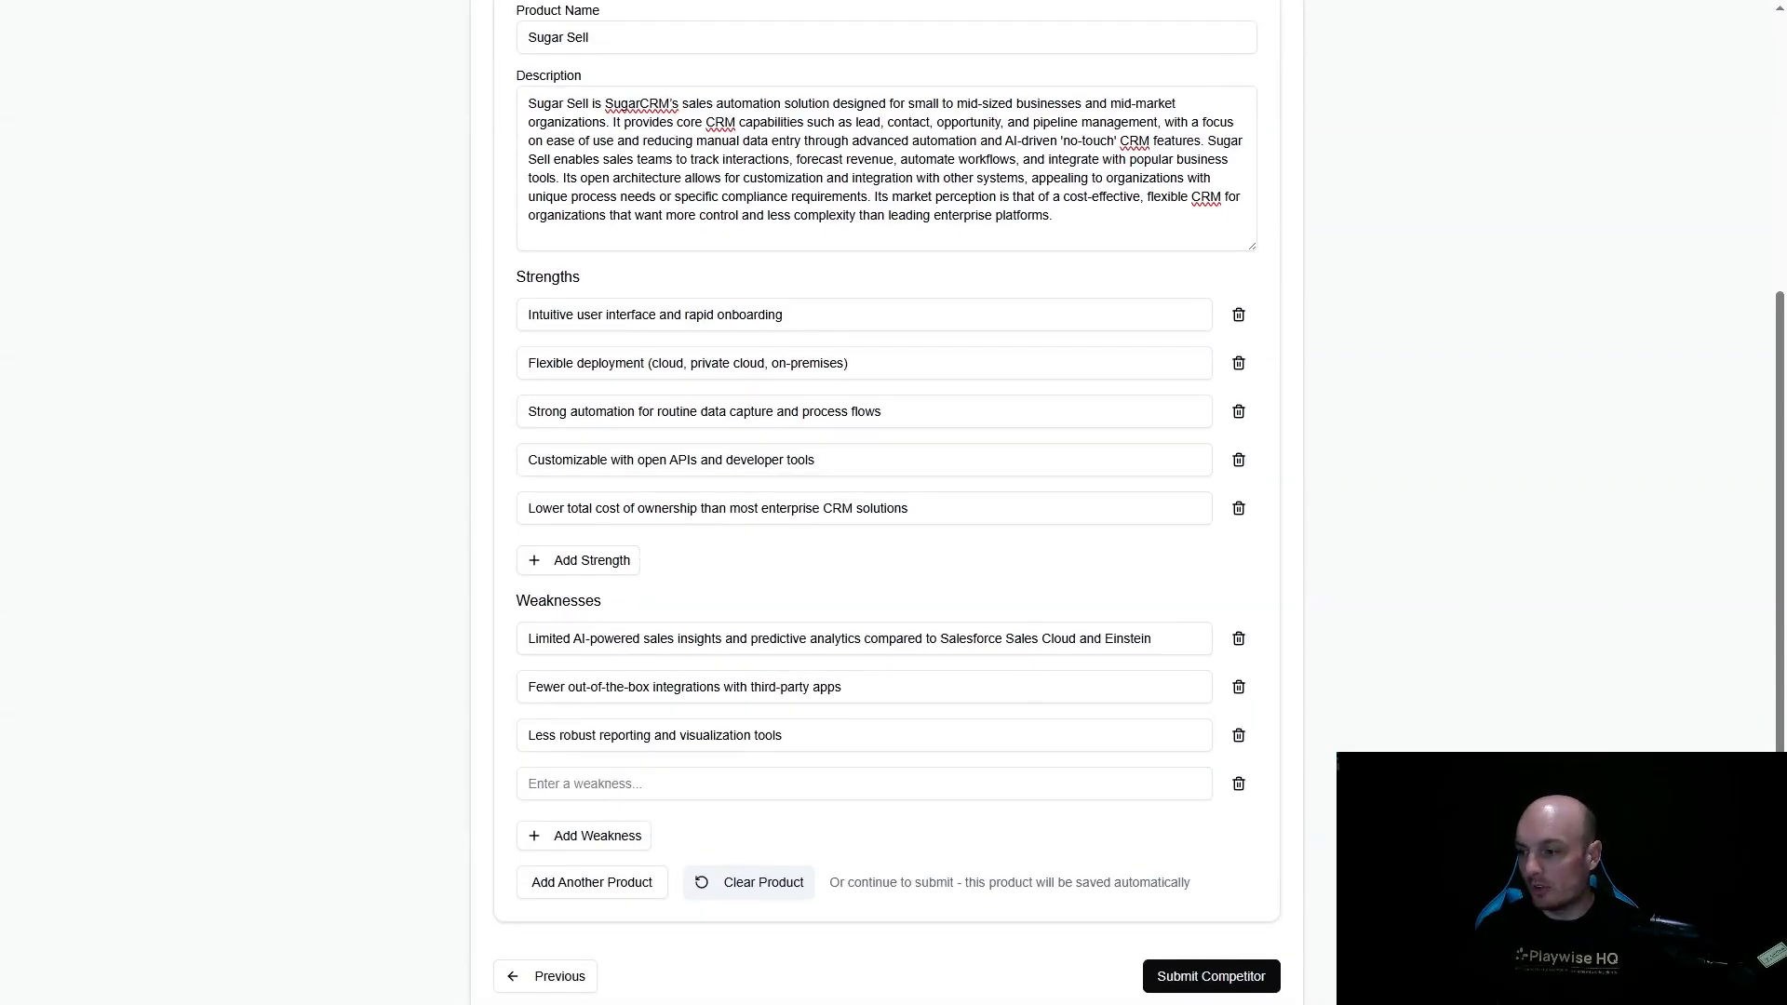
{"action": "left_click", "coordinate": [750, 785]}
{"action": "type", "text": "Not as scalable or feature-rich for large, distributed sales teams"}
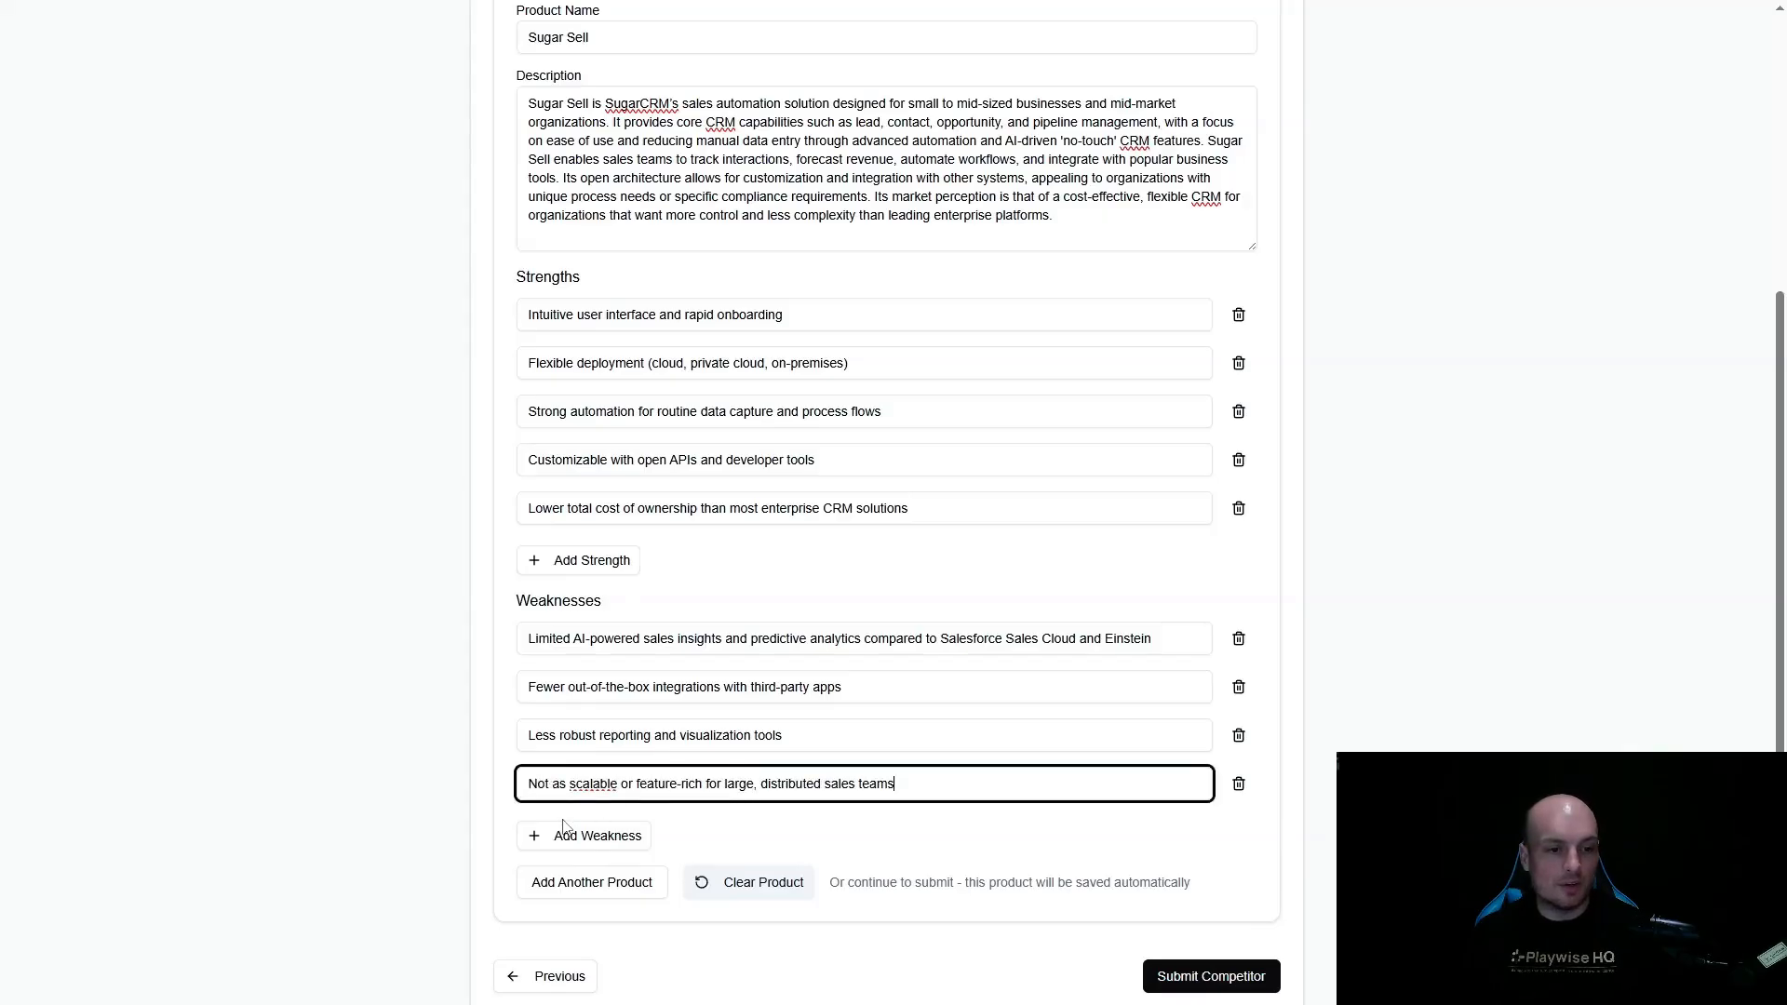
- Add a fifth Sugar Sell weakness, "Lacks a large ecosystem of add-ons and industry-specific solutions"
{"action": "left_click", "coordinate": [583, 836]}
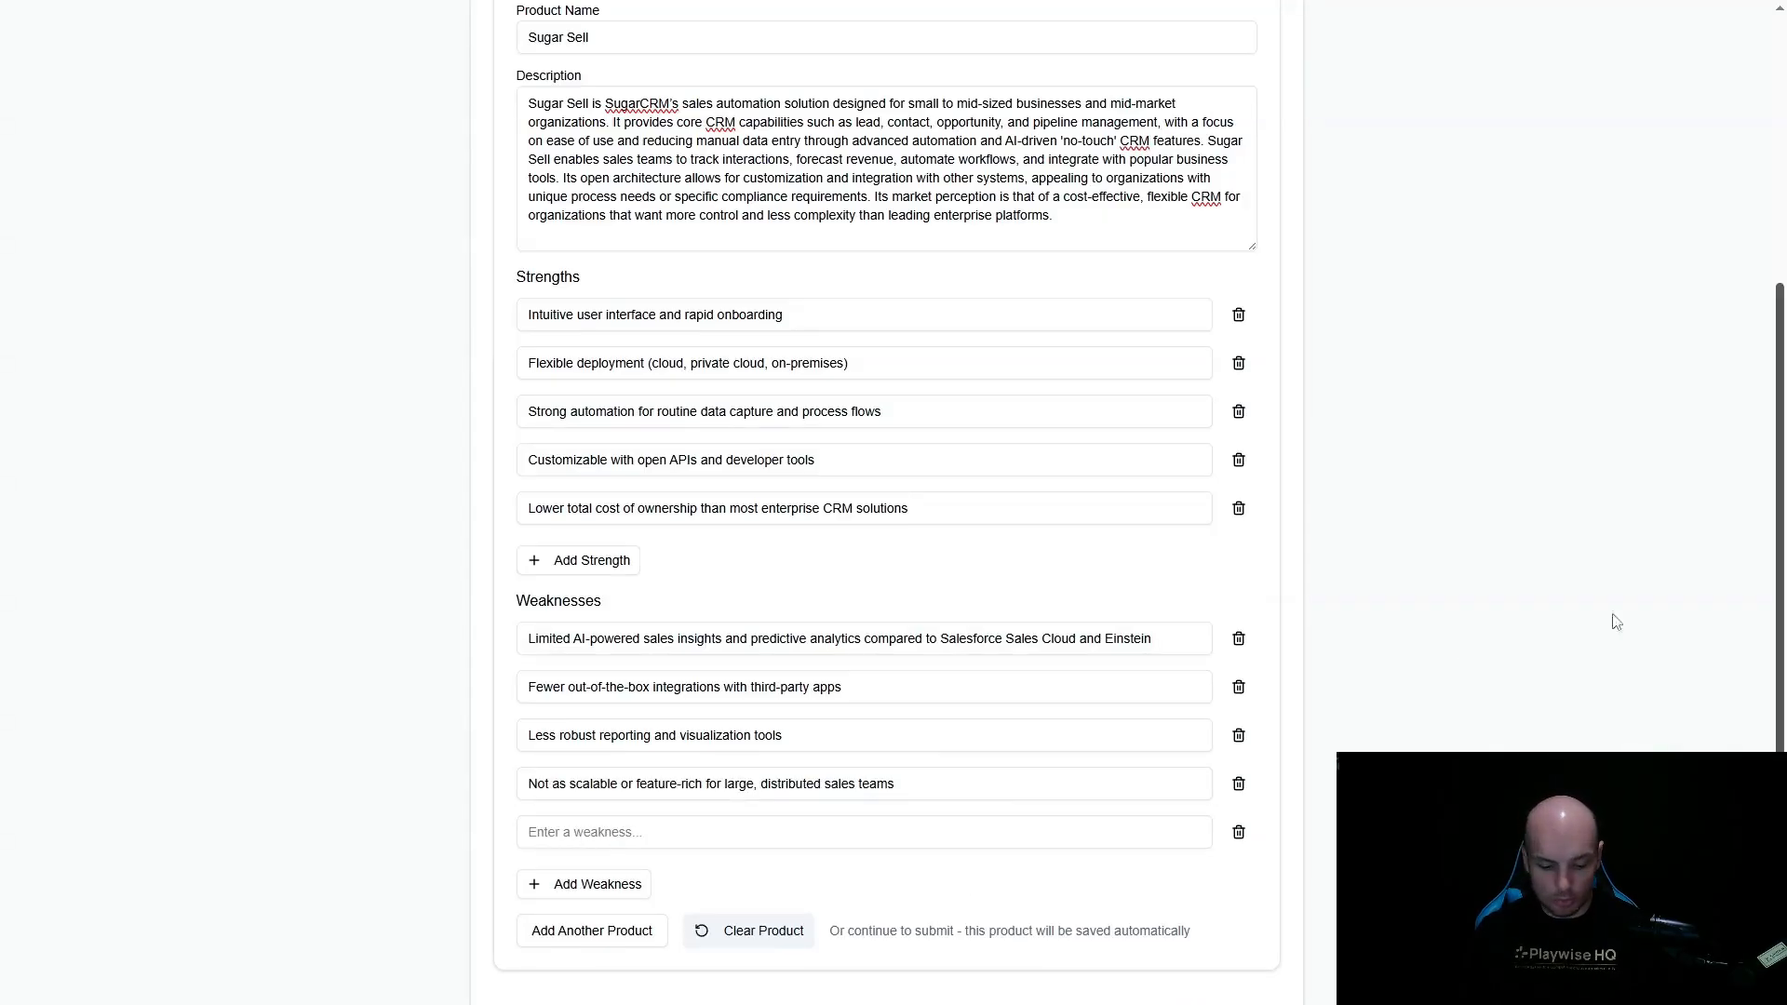
{"action": "left_click", "coordinate": [704, 834]}
{"action": "type", "text": "Lacks a large ecosystem of add-ons and industry-specific solutions"}
{"action": "scroll", "coordinate": [652, 837], "scroll_direction": "down", "scroll_amount": 1}
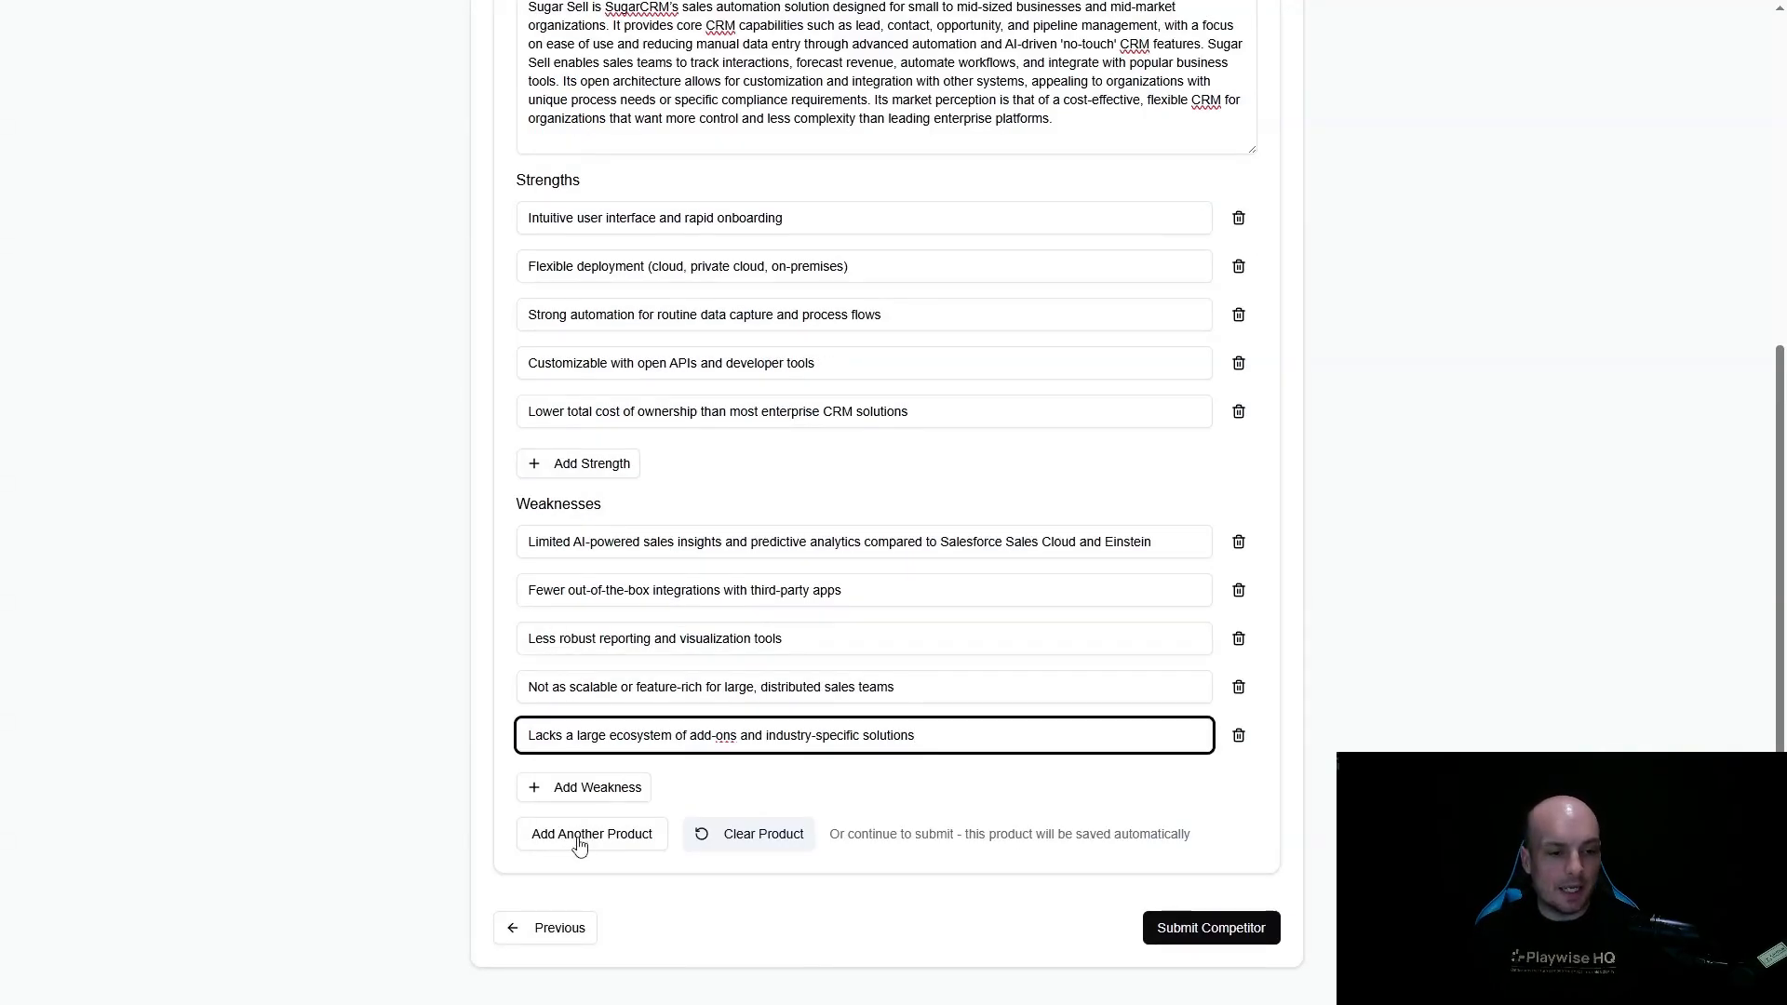
- Start another product named Sugar Serve and describe it as SugarCRM's customer service and case management platform for SMB and mid-market service teams
{"action": "left_click", "coordinate": [579, 842]}
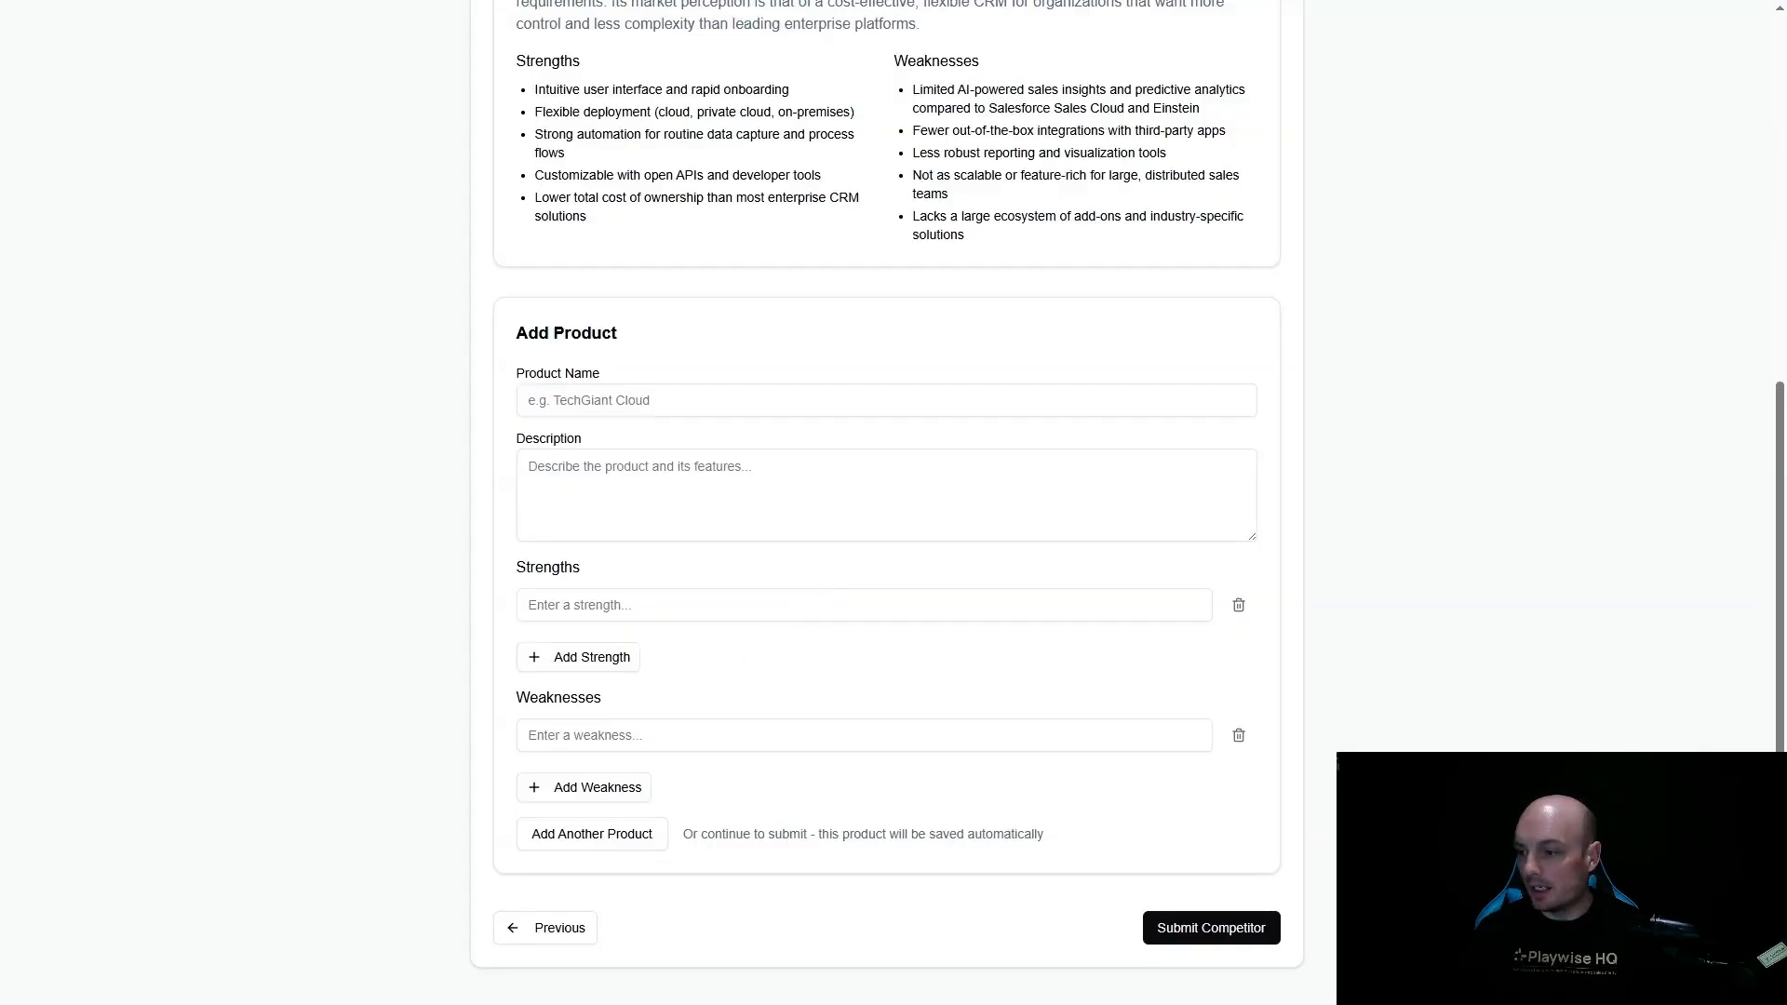
{"action": "left_click", "coordinate": [588, 403]}
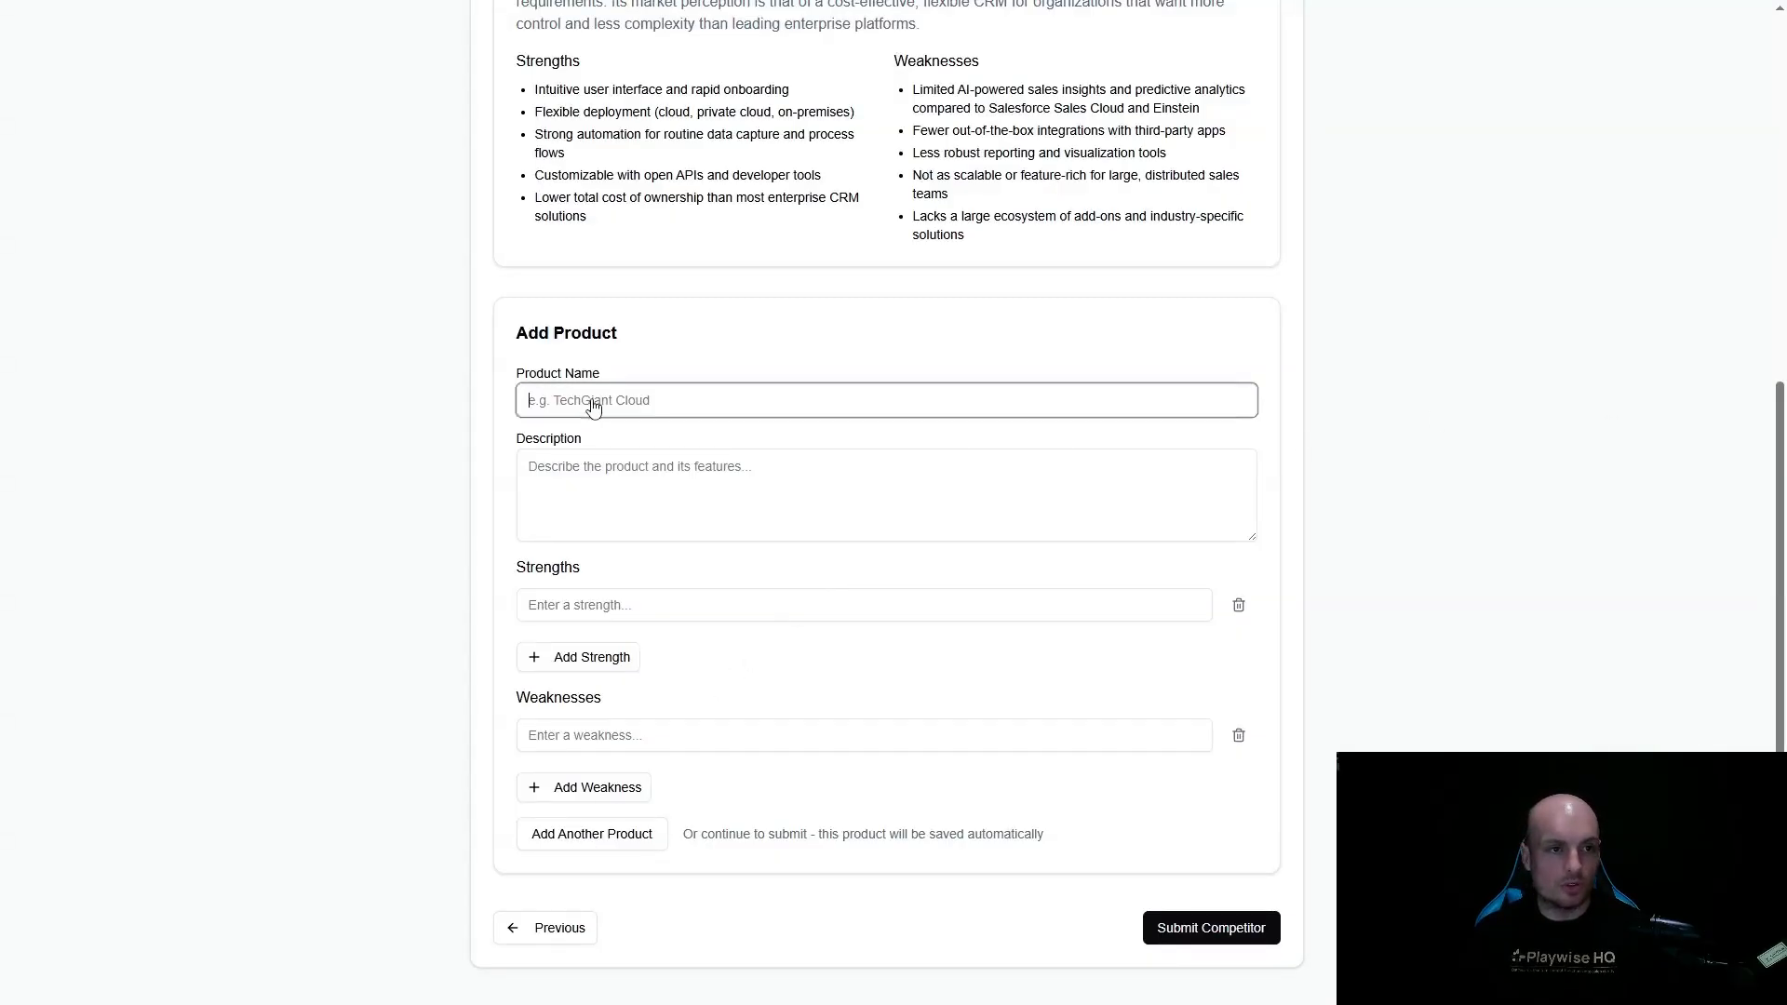
{"action": "type", "text": "Sugar Serve"}
{"action": "key", "text": "Tab"}
{"action": "type", "text": "Sugar Serve is the customer service and case management platform within SugarCRM’s suite, targeting SMB and mid-market service teams. It provides omnichannel case management, SLA tracking, knowledge base management, and service analytics within a centralized interface. Sugar Serve aims to simplify agent workflows with automation, customizable dashboards, and streamlined escalation processes. It is positioned as a solution that balances ease of use, flexibility, and cost efficiency, allowing mid-sized organizations to improve customer satisfaction without the overhead of large enterprise service platforms."}
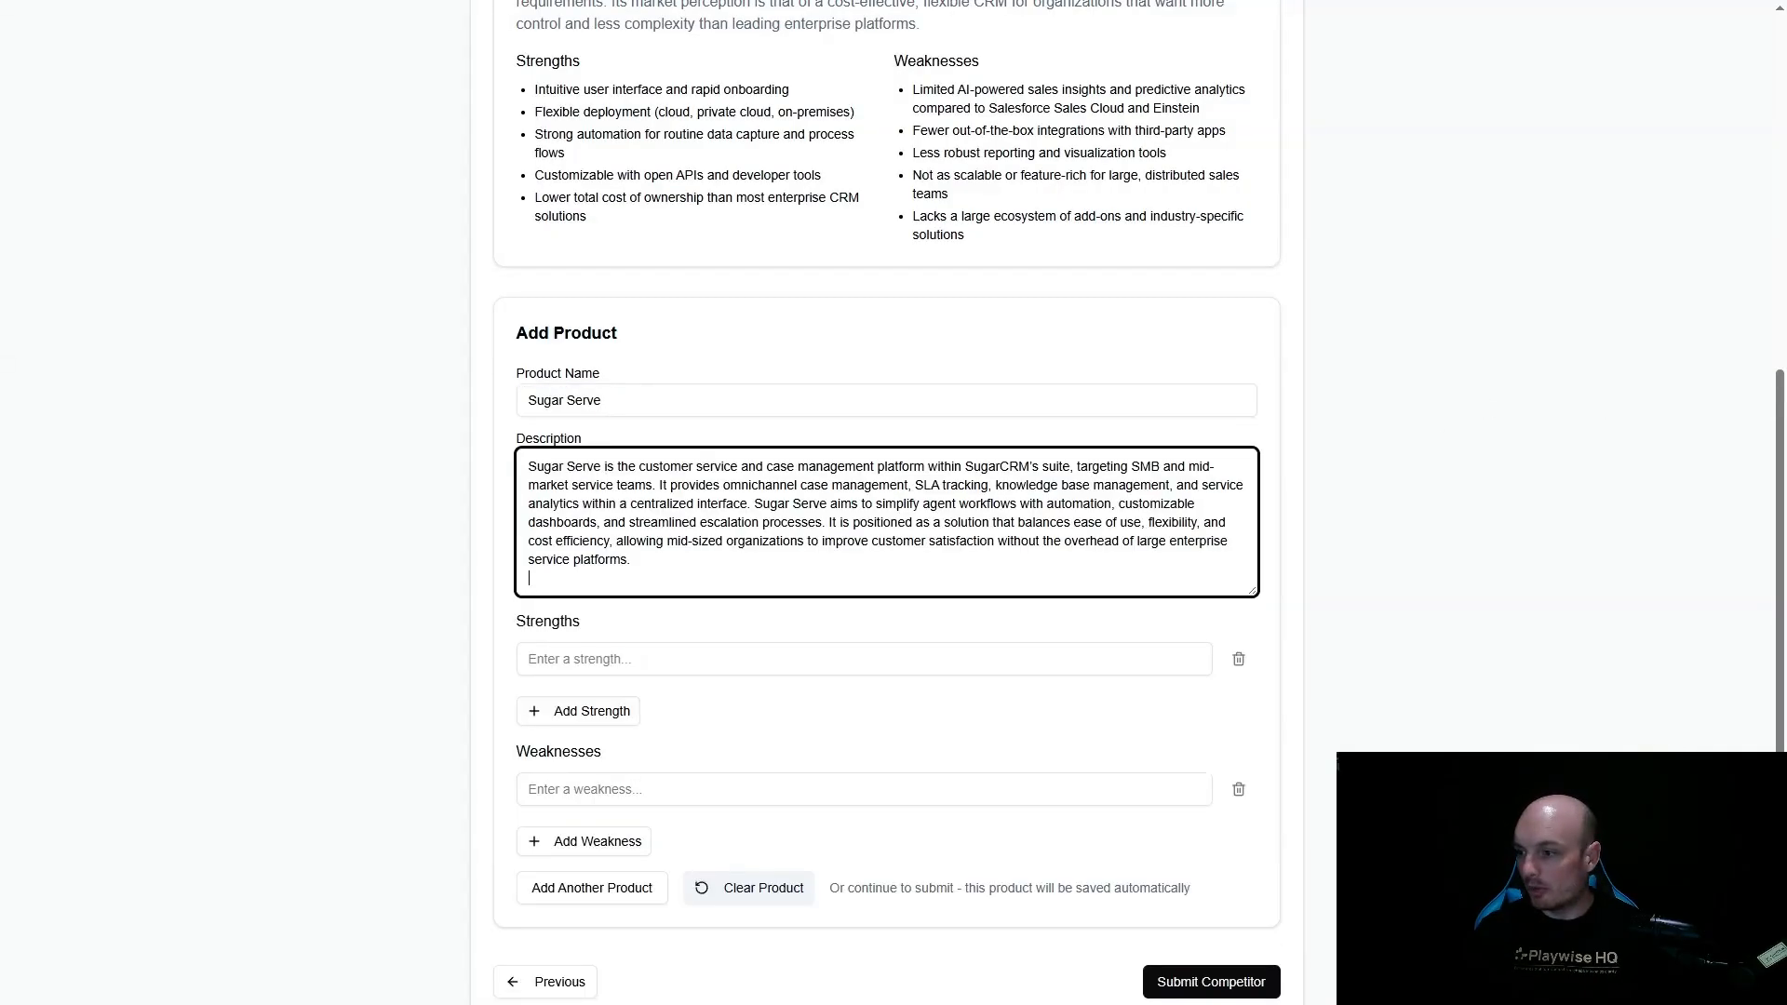
- Fill in five Sugar Serve strengths, on its simple agent interface, customizable workflows, integrated knowledge base, predictable pricing and flexible deployment
{"action": "left_click", "coordinate": [1421, 584]}
{"action": "left_click", "coordinate": [686, 670]}
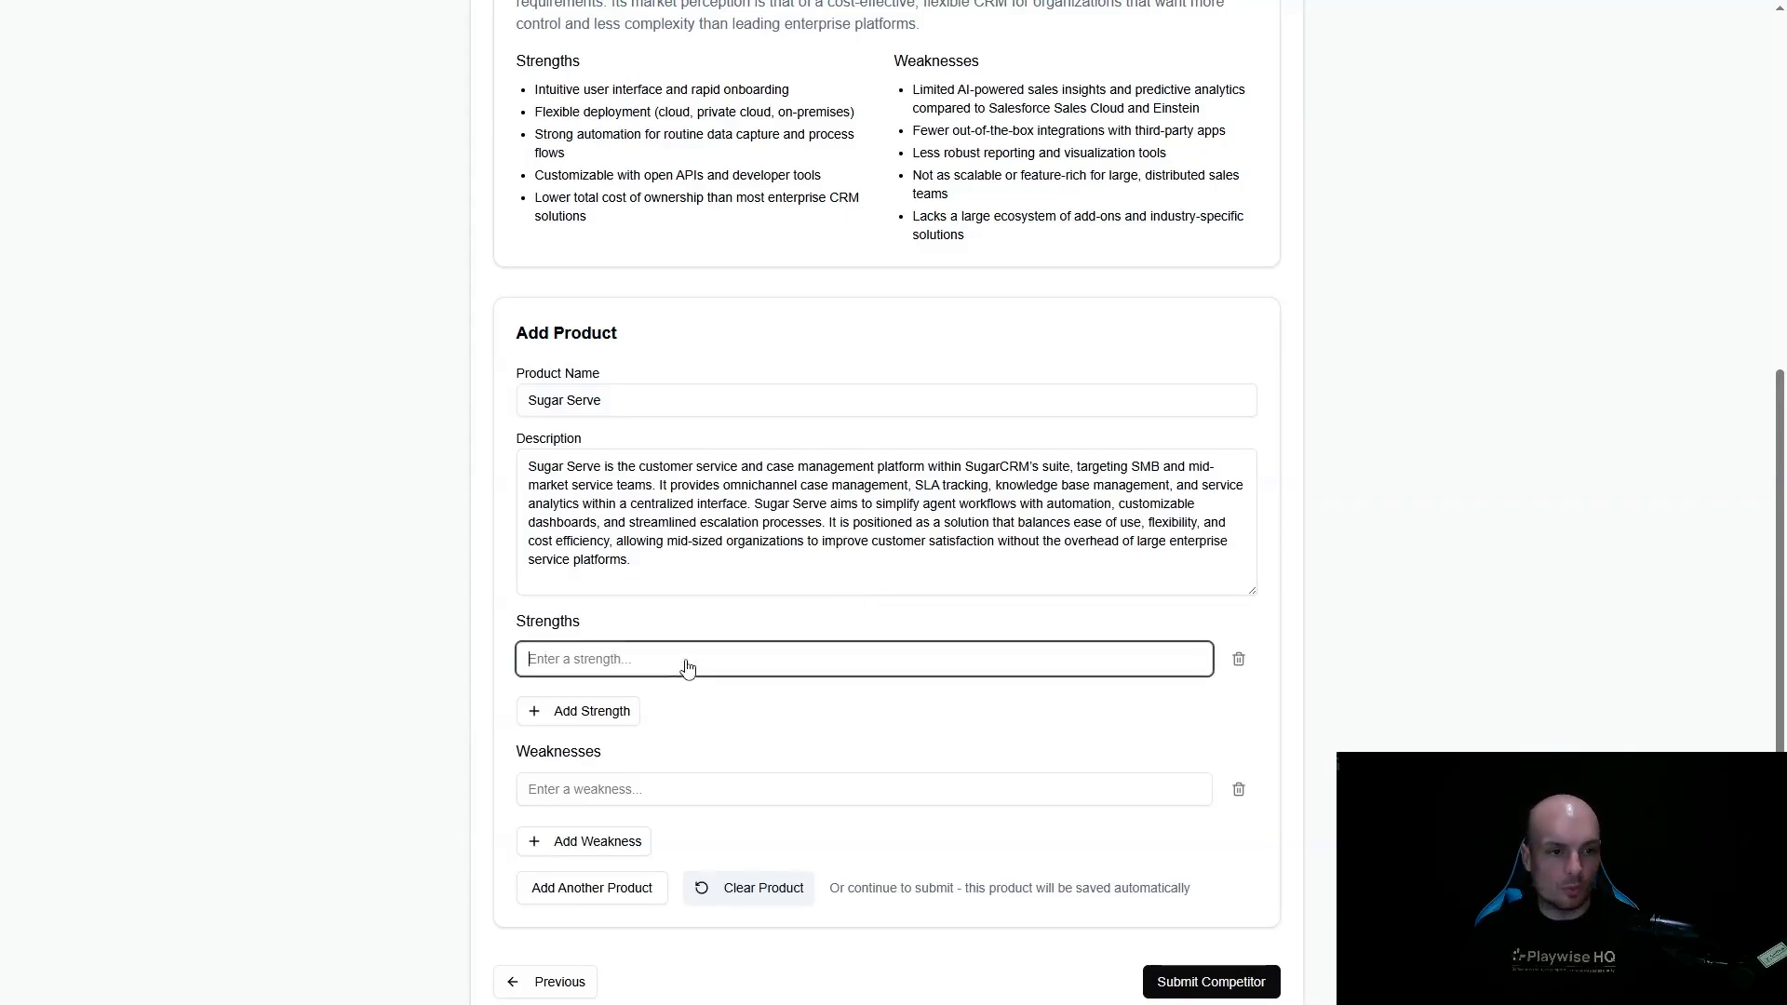
{"action": "type", "text": "Simple, clean agent interface designed for rapid adoption Customizable workflows and process automation Integrated knowledge base for agent and customer self-service Predictable pricing and lower barrier to entry than enterprise competitors Flexible deployment (cloud and on-premises)"}
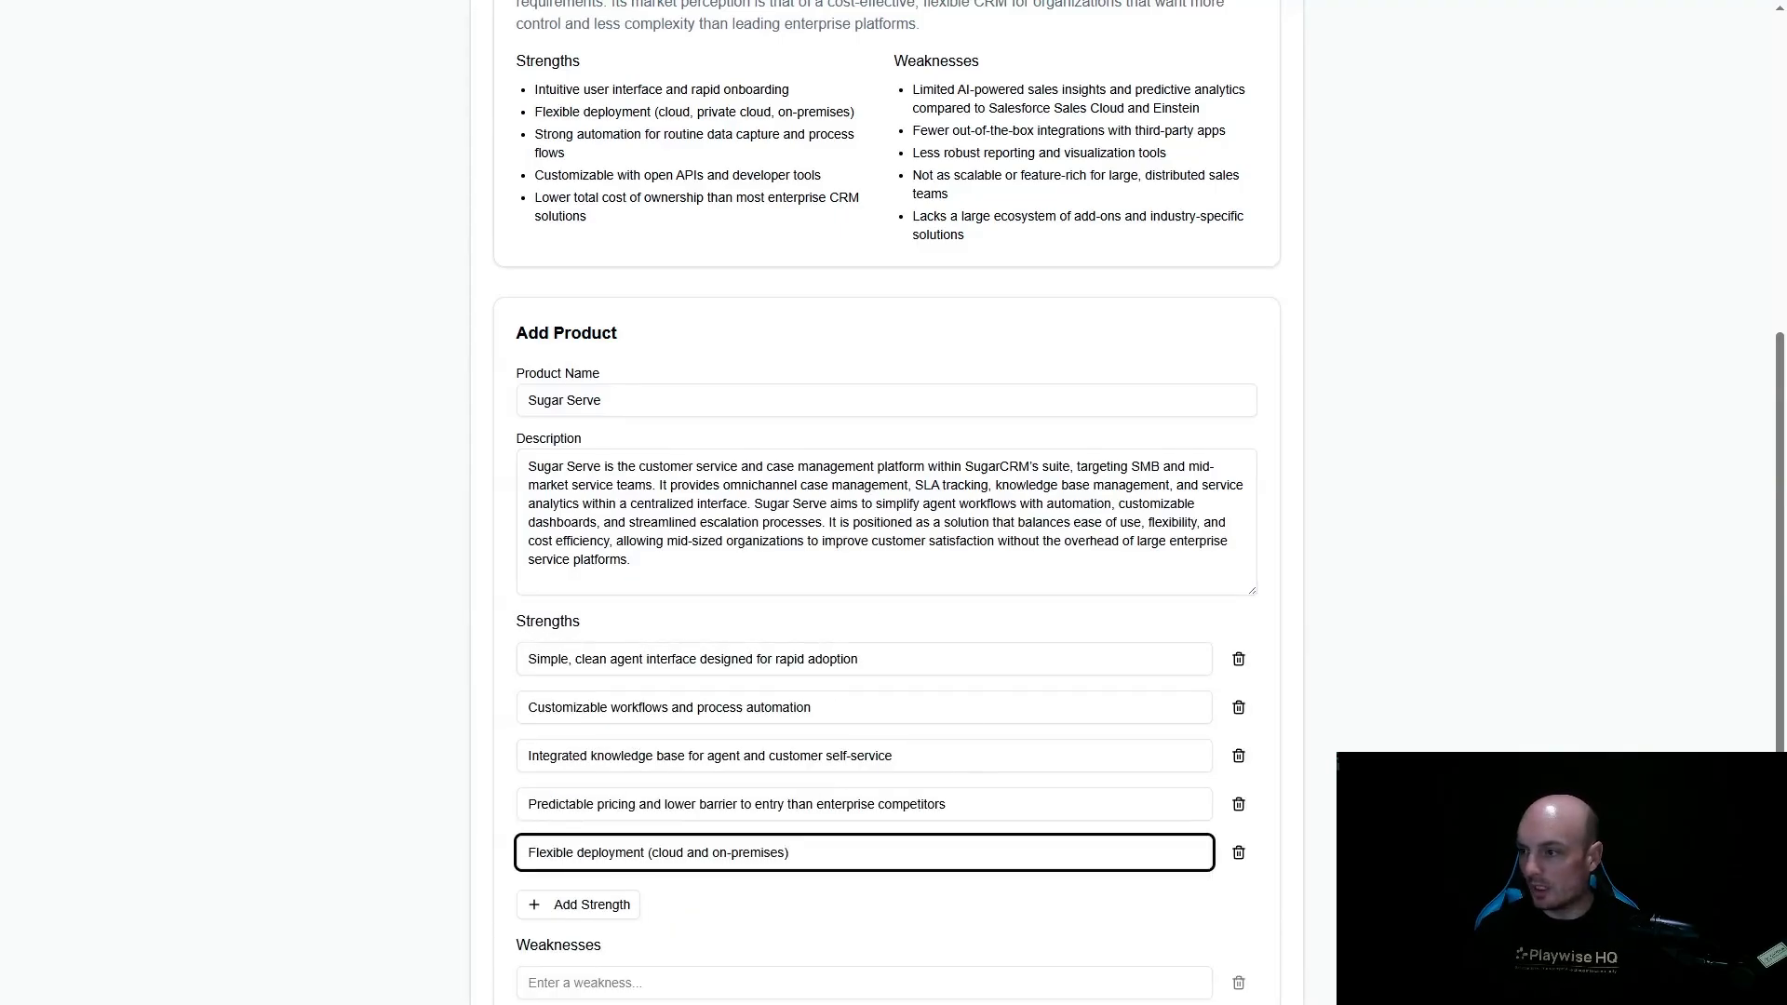
- Fill in five Sugar Serve weaknesses, on AI-driven service automation, omnichannel features, basic analytics, missing field service modules and limited scalability
{"action": "key", "text": "alt+Tab"}
{"action": "scroll", "coordinate": [691, 791], "scroll_direction": "down", "scroll_amount": 3}
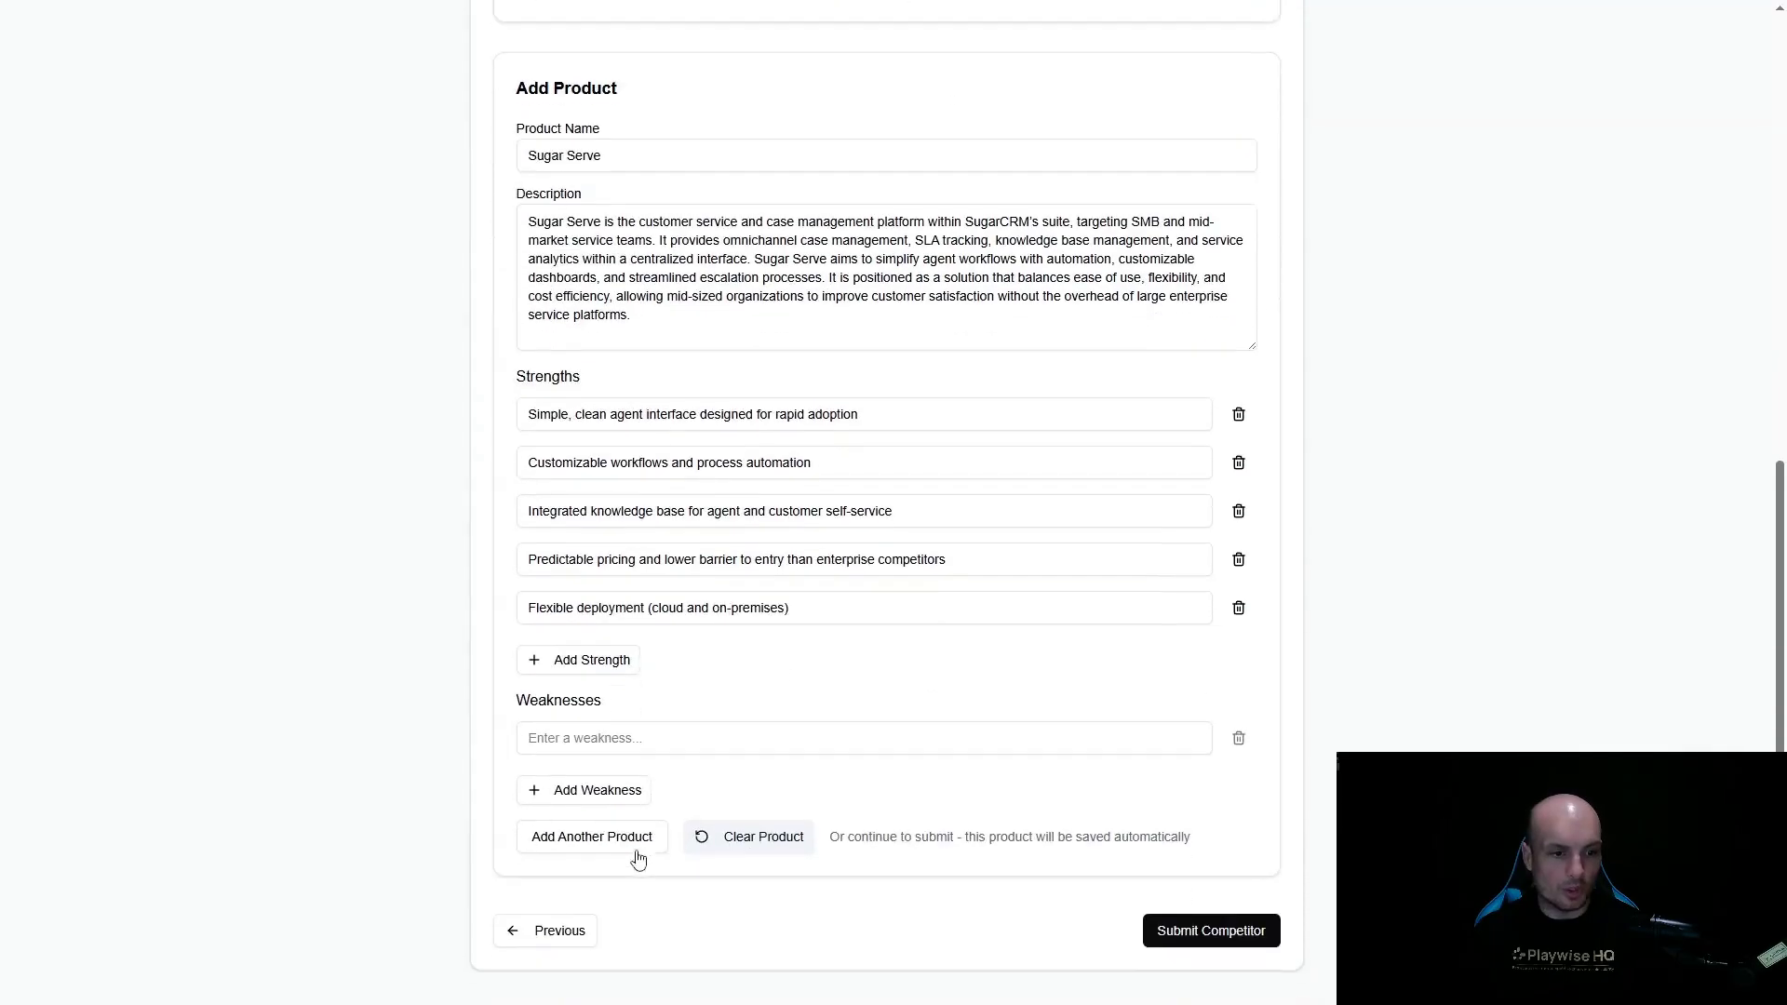
{"action": "left_click", "coordinate": [642, 734]}
{"action": "key", "text": "ctrl+v"}
{"action": "left_click", "coordinate": [616, 932]}
{"action": "type", "text": "Limited scalability for global/multinational service operations"}
{"action": "scroll", "coordinate": [658, 782], "scroll_direction": "down", "scroll_amount": 3}
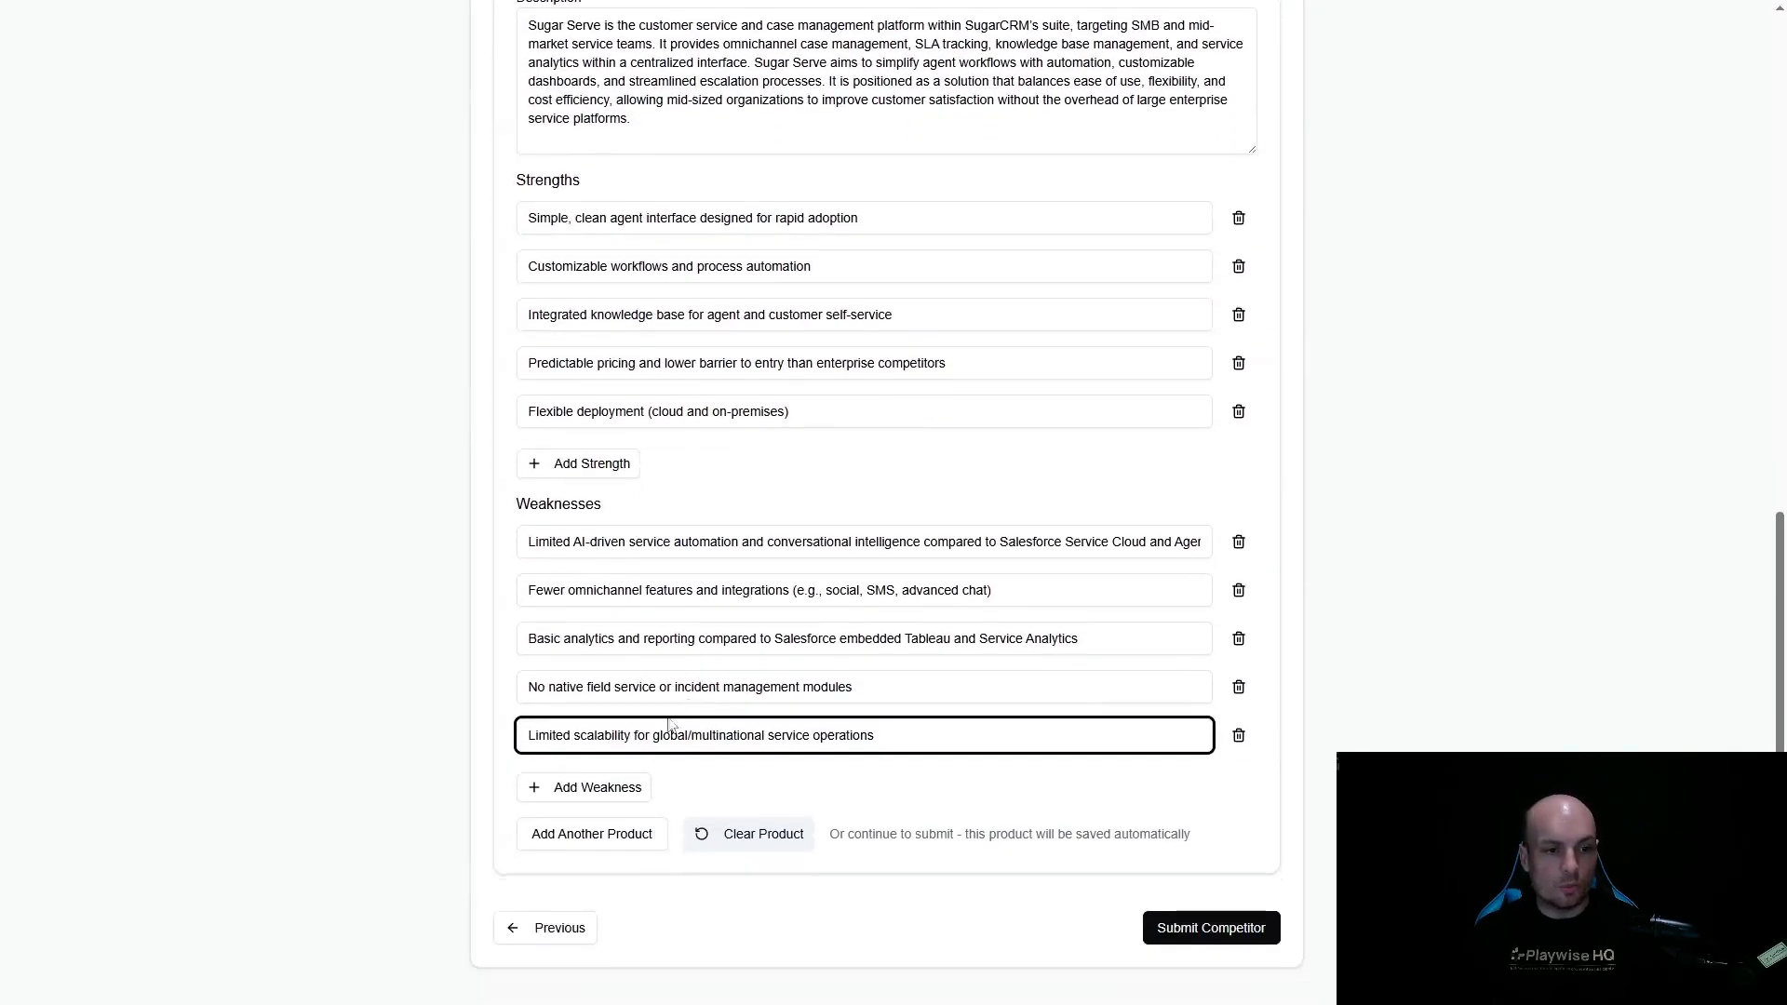
- Start a third product named Sugar Market and describe it as SugarCRM's marketing automation platform for SMBs and mid-market organizations
{"action": "left_click", "coordinate": [584, 847]}
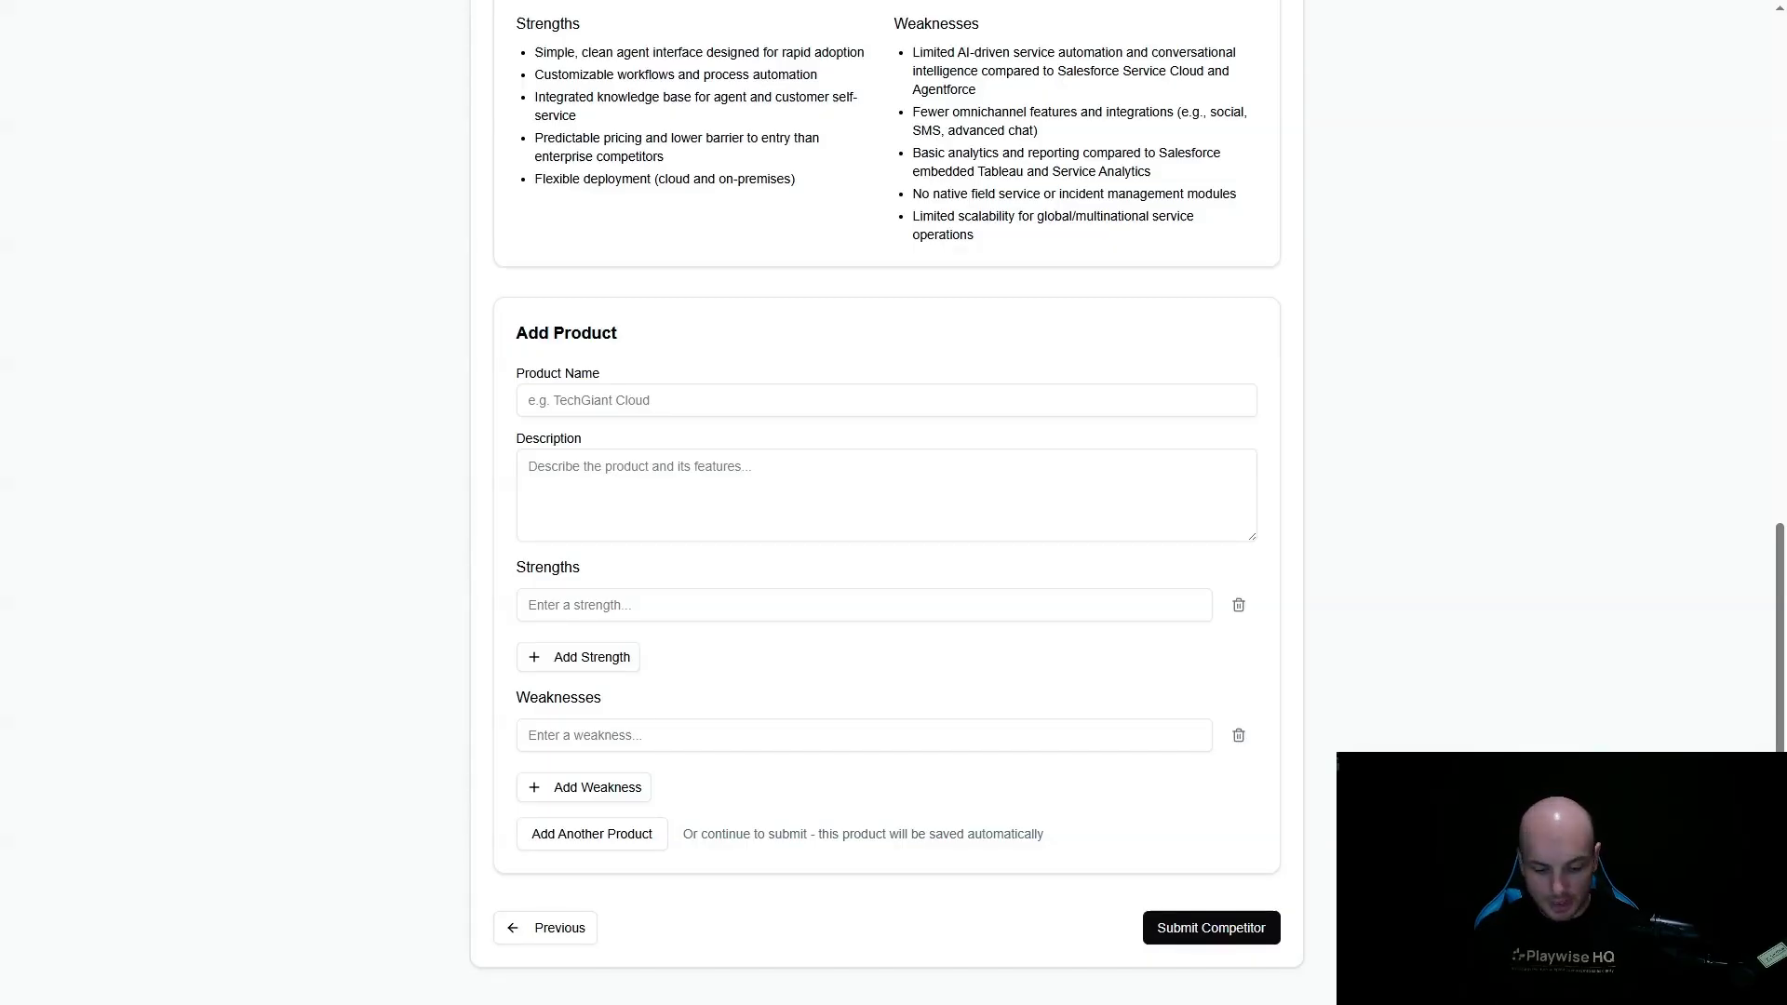
{"action": "left_click", "coordinate": [642, 483]}
{"action": "type", "text": "Sugar Market is SugarCRM’s marketing automation platform, focused on helping SMBs and mid-market organizations manage email marketing, campaign automation, lead nurturing, and basic web tracking. It caters to marketing teams seeking an integrated, easy-to-use tool that connects with Sugar’s CRM for end-to-end lead and campaign management. Sugar Market is positioned as an accessible alternative to more complex marketing clouds, offering basic scoring, reporting, and landing page creation capabilities."}
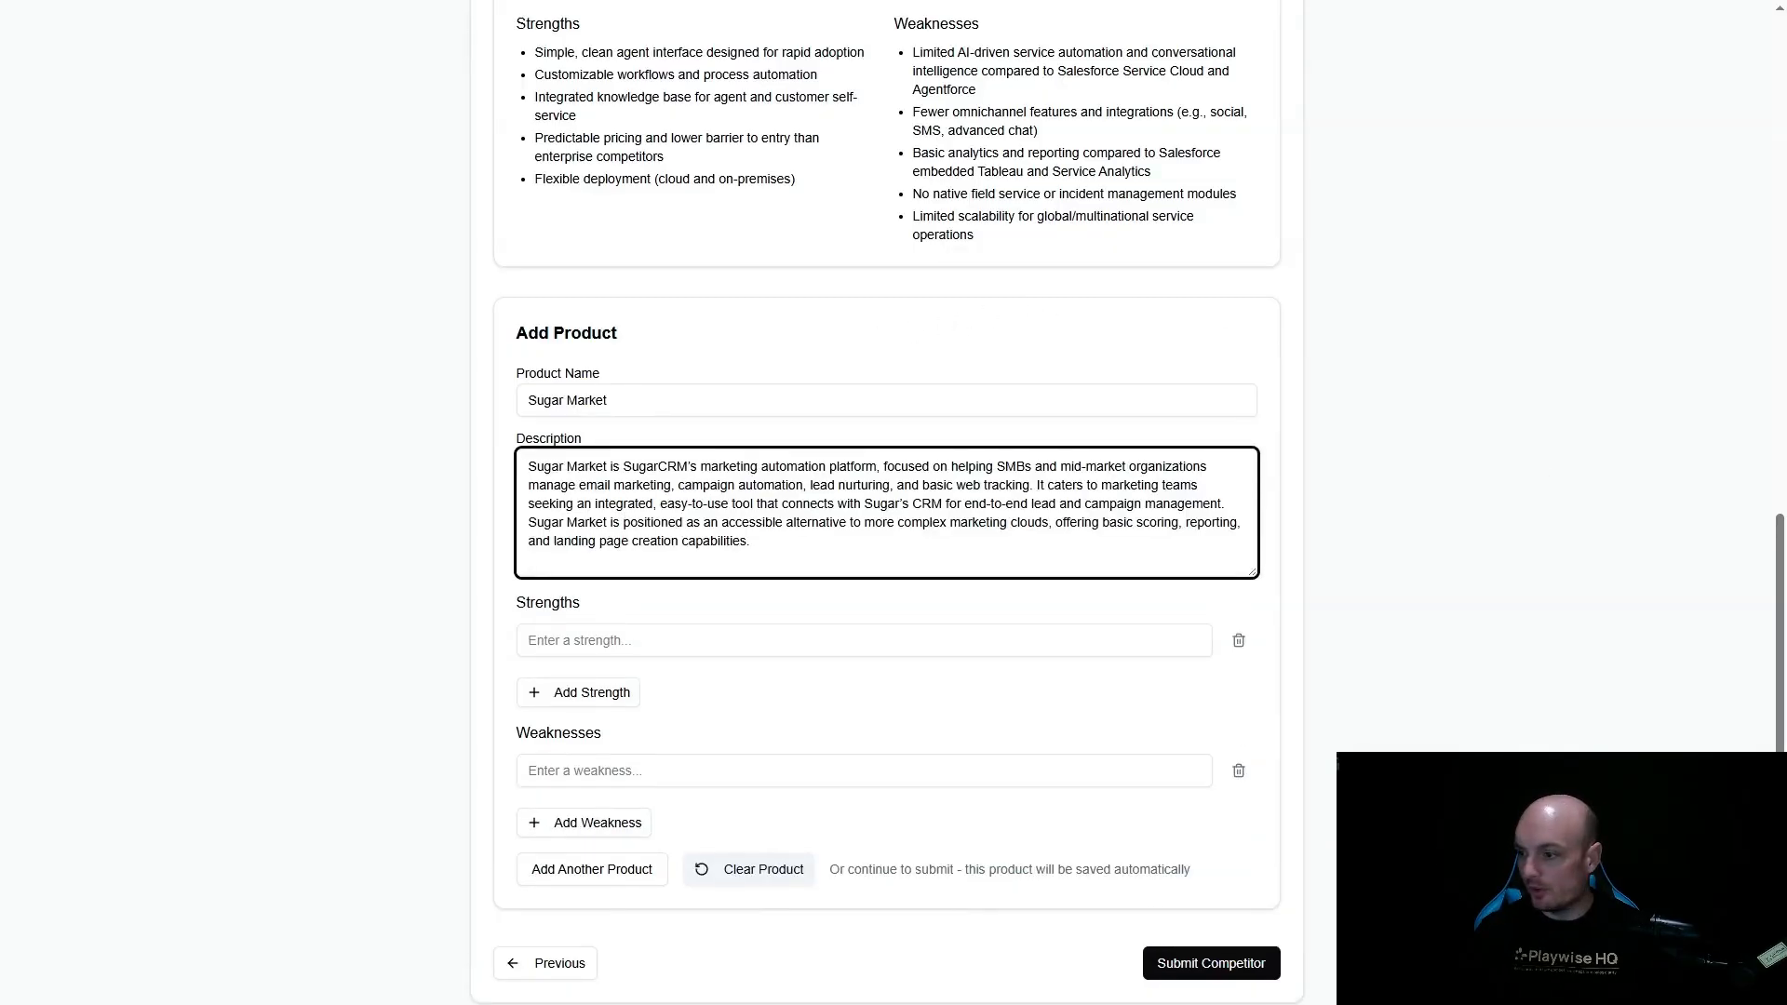
- Add Sugar Market strengths on ease of use, Sugar Sell integration and basic campaign automation, and remove the duplicate Sugar Sell integration entry
{"action": "key", "text": "alt+Tab"}
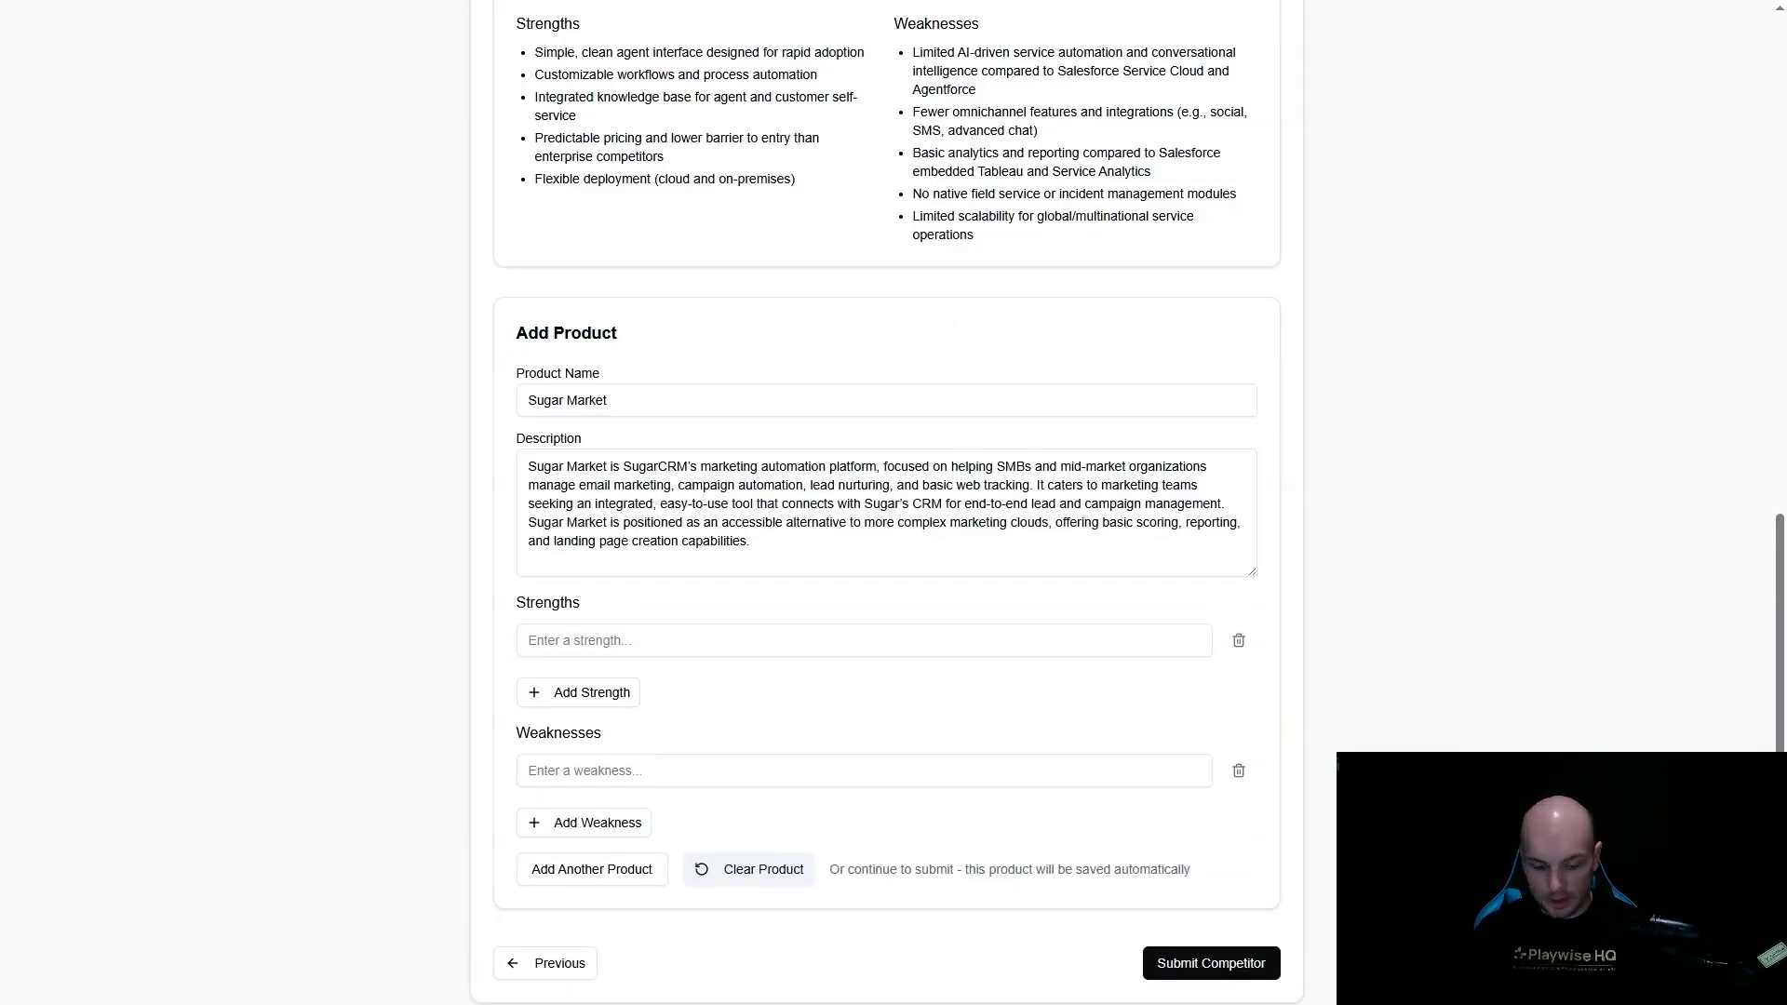
{"action": "left_click", "coordinate": [670, 642]}
{"action": "type", "text": "Ease of use for non-technical marketers"}
{"action": "left_click", "coordinate": [595, 691]}
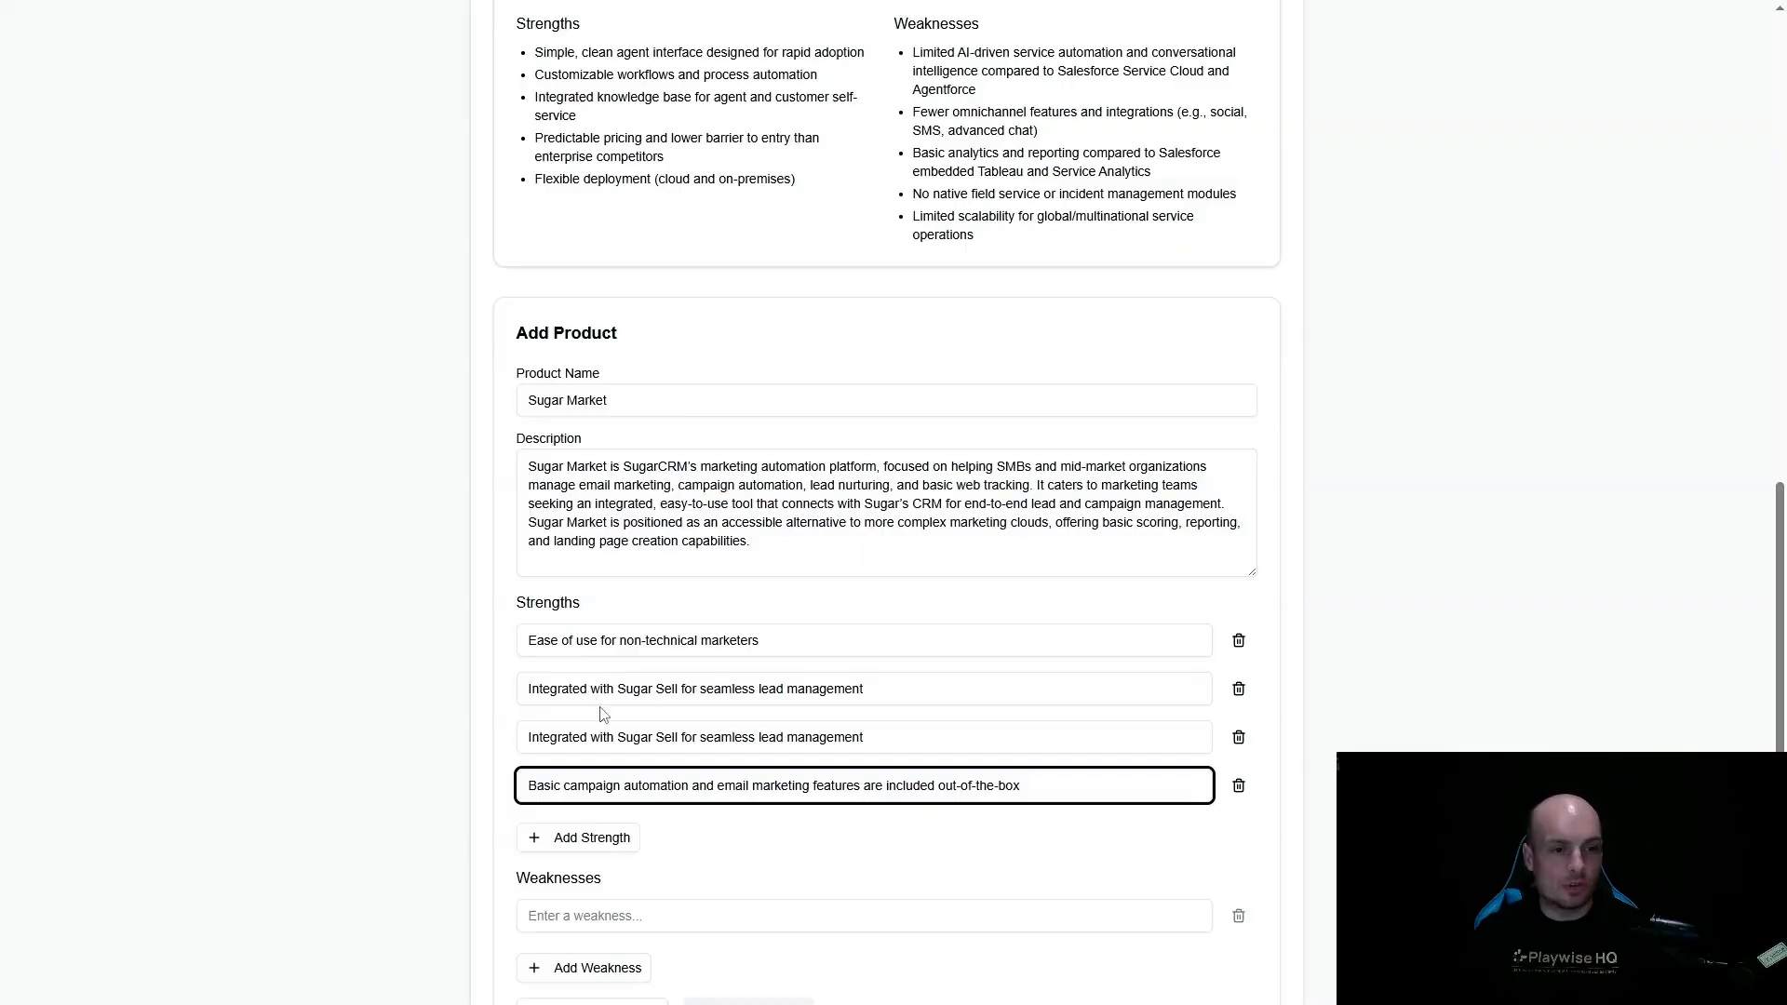
{"action": "left_click", "coordinate": [1239, 737]}
- Fill in five Sugar Market weaknesses, on AI-powered personalization, basic analytics, fewer integrations, multi-channel strategies and limited scalability, and submit the competitor
{"action": "scroll", "coordinate": [931, 791], "scroll_direction": "down", "scroll_amount": 2}
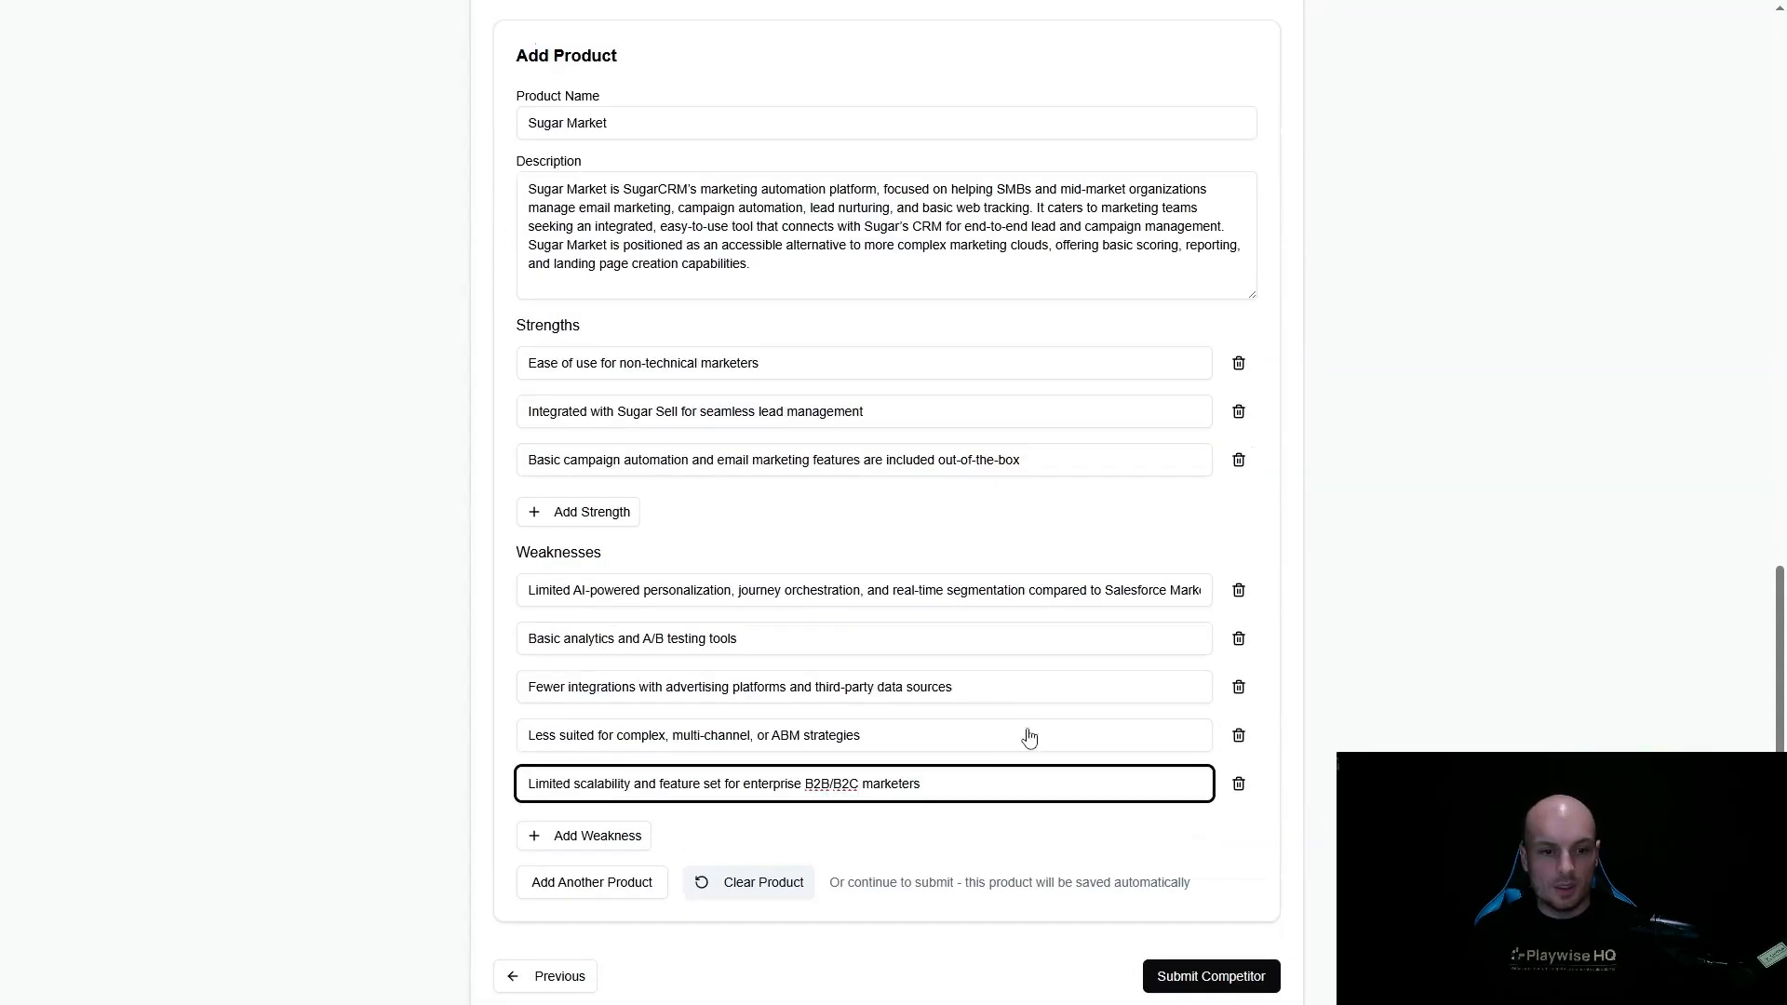
{"action": "left_click", "coordinate": [1225, 977]}
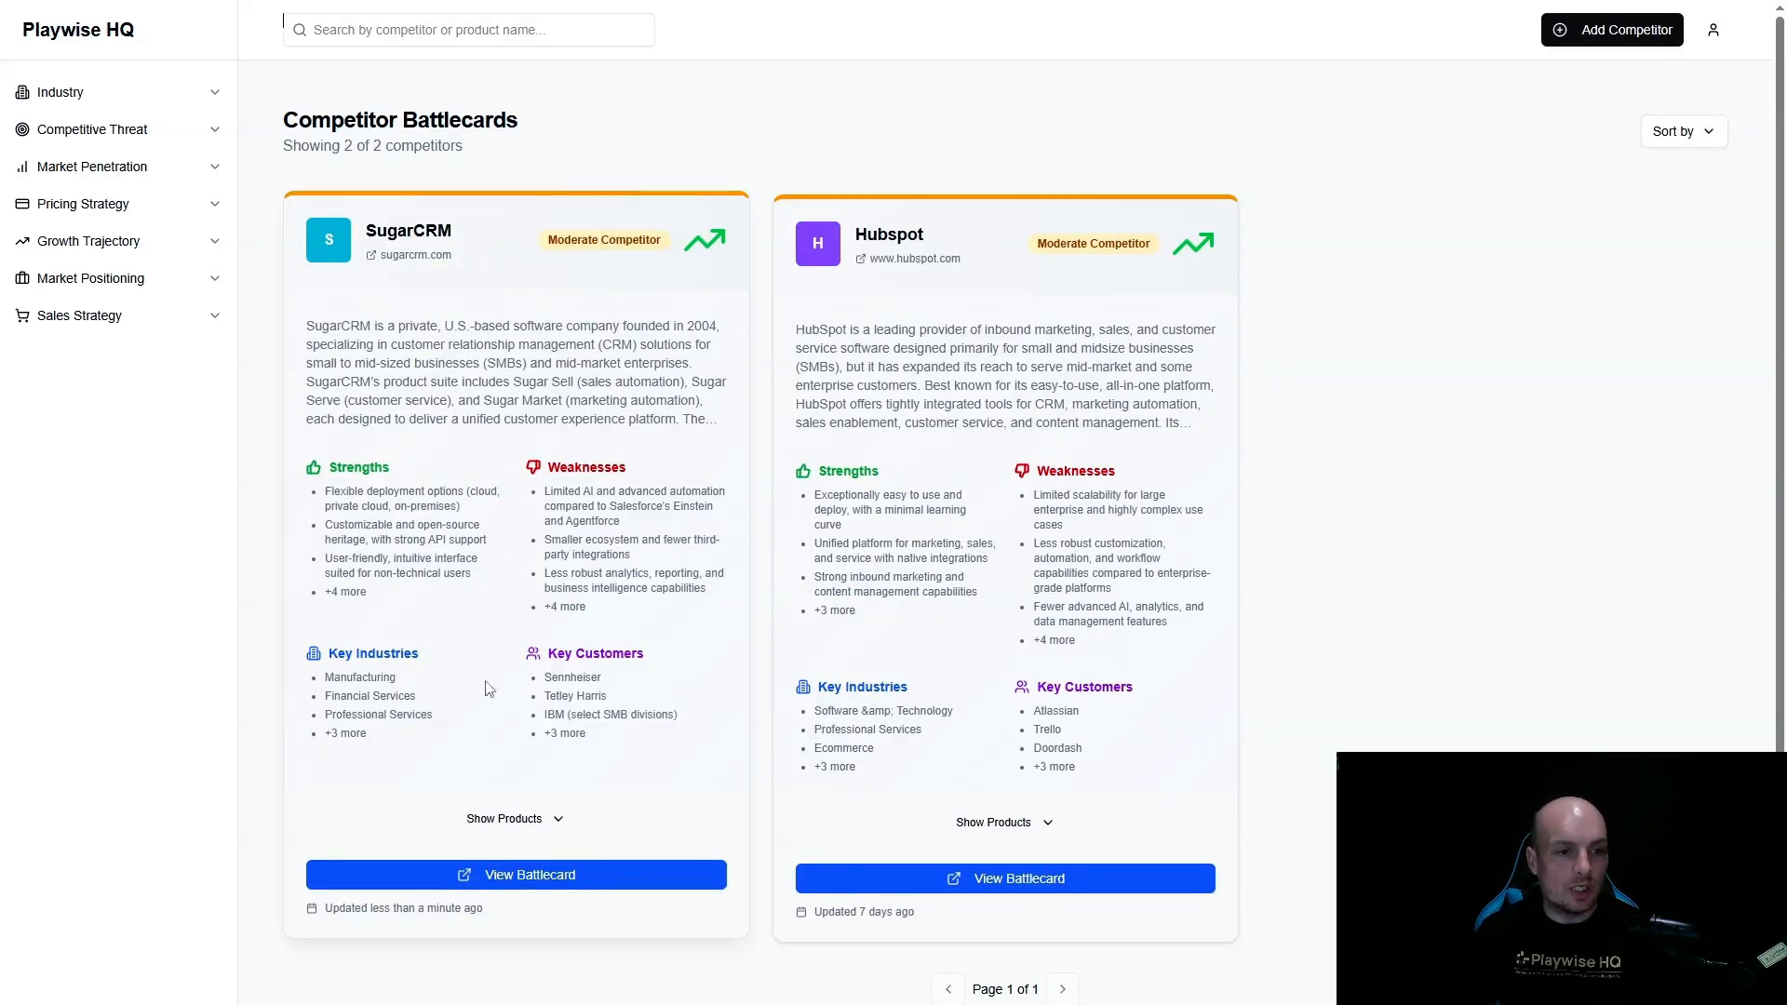
- Expand the product list on the SugarCRM battlecard in the dashboard and look through the product descriptions
{"action": "left_click", "coordinate": [546, 818]}
{"action": "scroll", "coordinate": [546, 800], "scroll_direction": "down", "scroll_amount": 3}
{"action": "scroll", "coordinate": [546, 796], "scroll_direction": "down", "scroll_amount": 2}
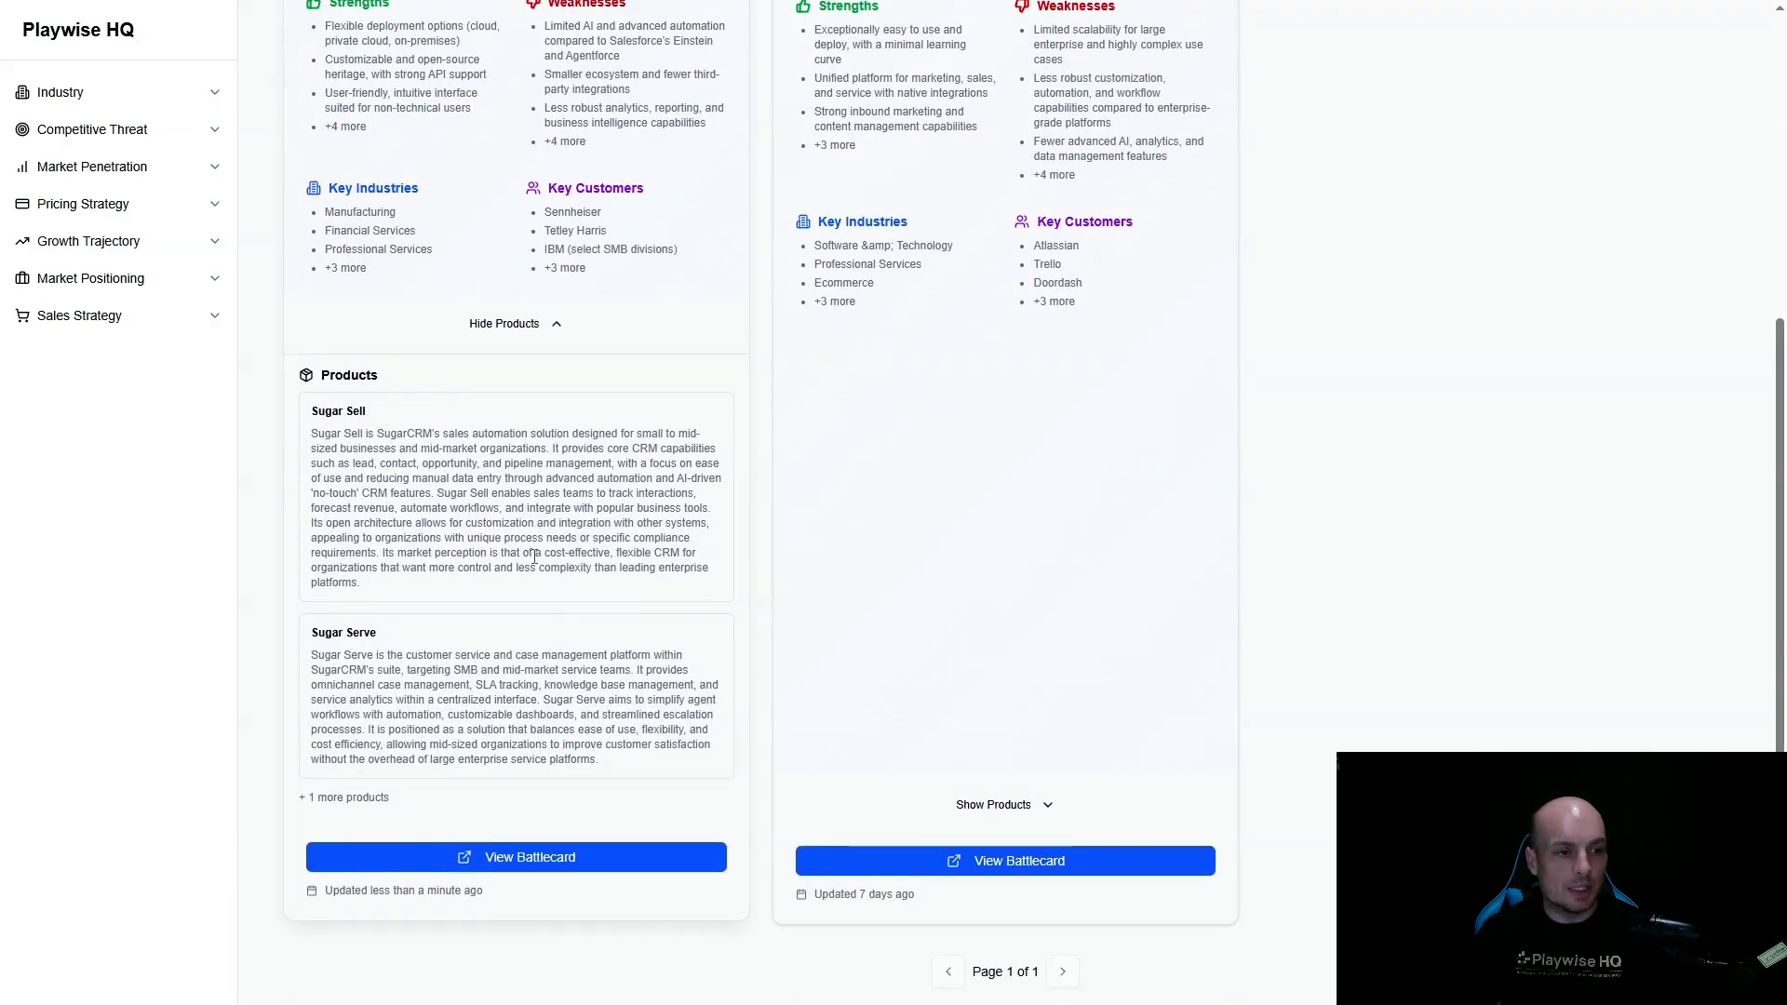
- Open the full SugarCRM battlecard and review its overview, from the market ratings to key strengths, weaknesses, industries and customers
{"action": "left_click", "coordinate": [533, 865]}
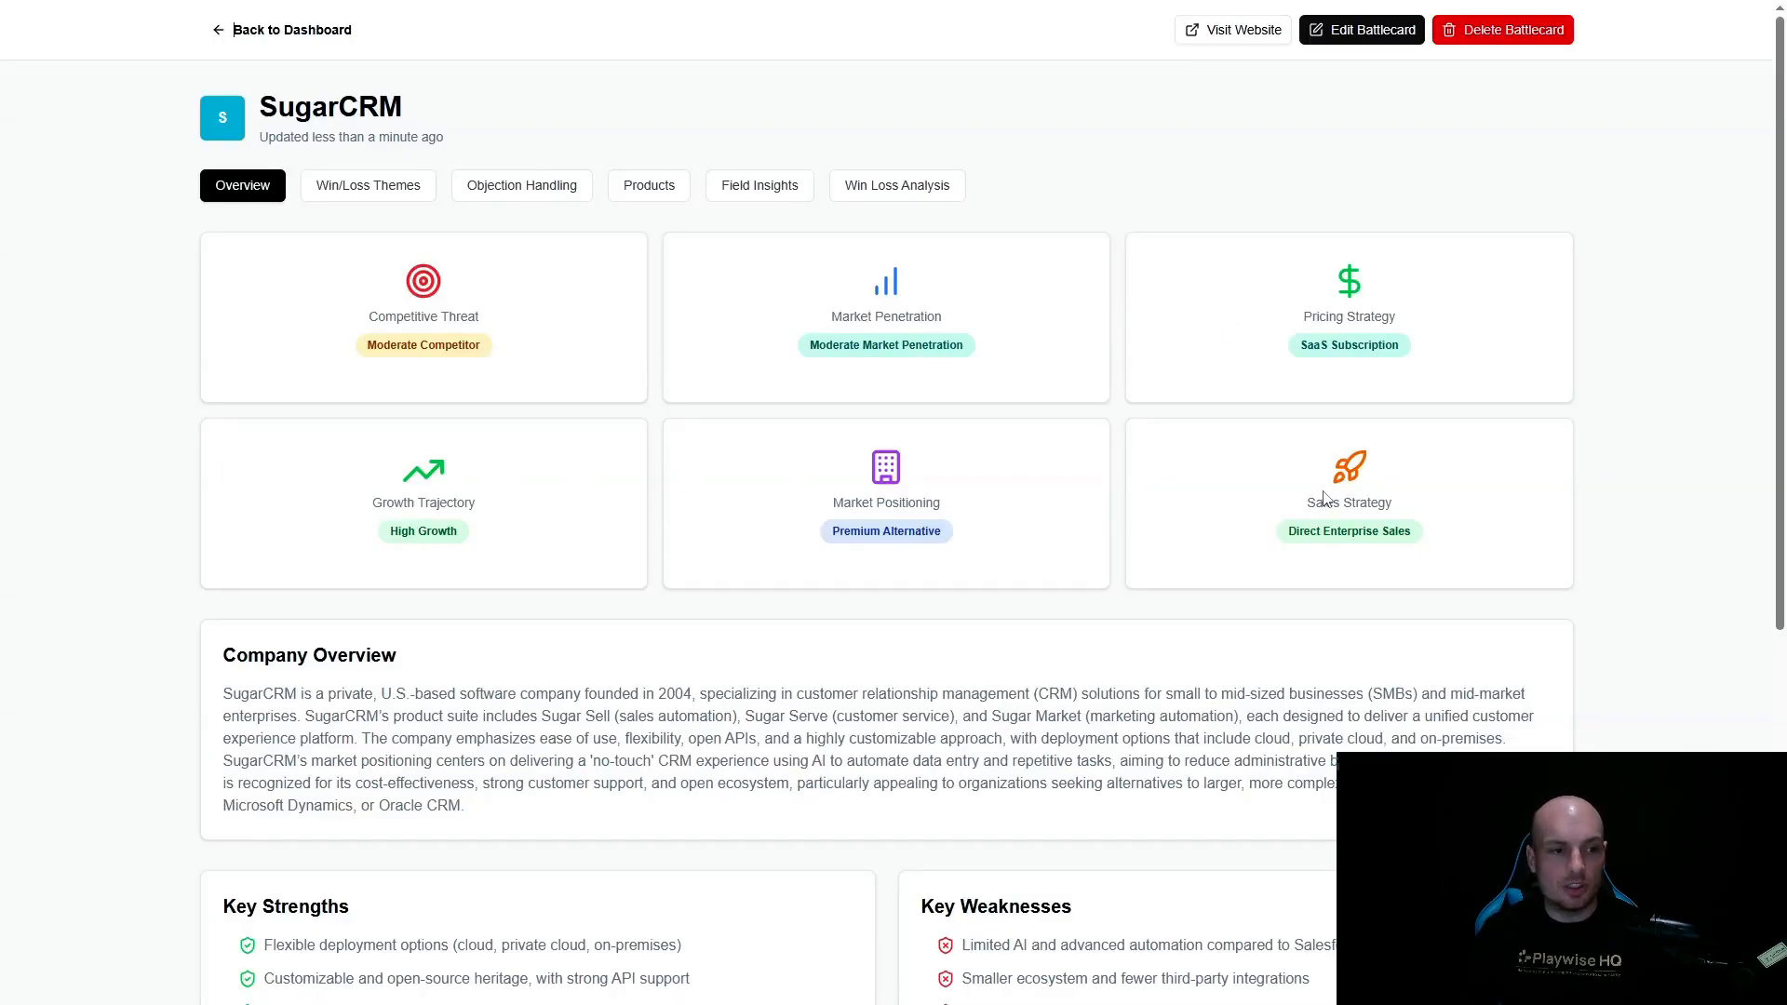
{"action": "scroll", "coordinate": [410, 713], "scroll_direction": "down", "scroll_amount": 2}
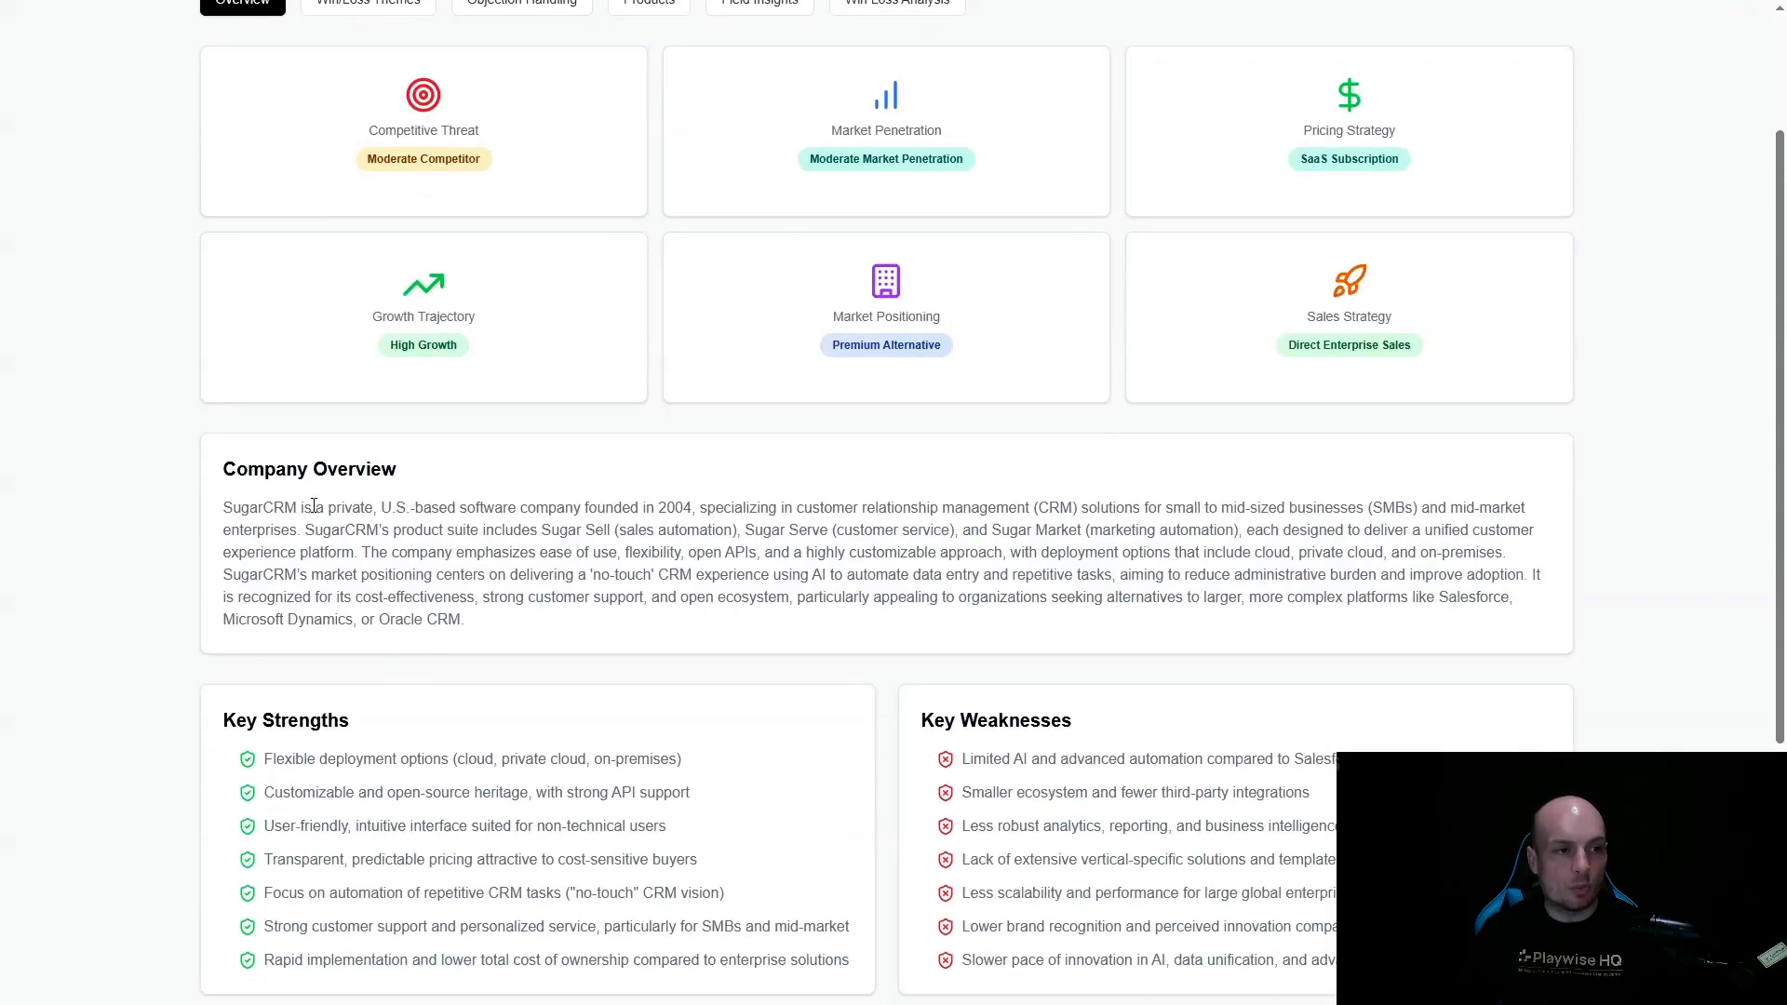
{"action": "scroll", "coordinate": [391, 549], "scroll_direction": "down", "scroll_amount": 3}
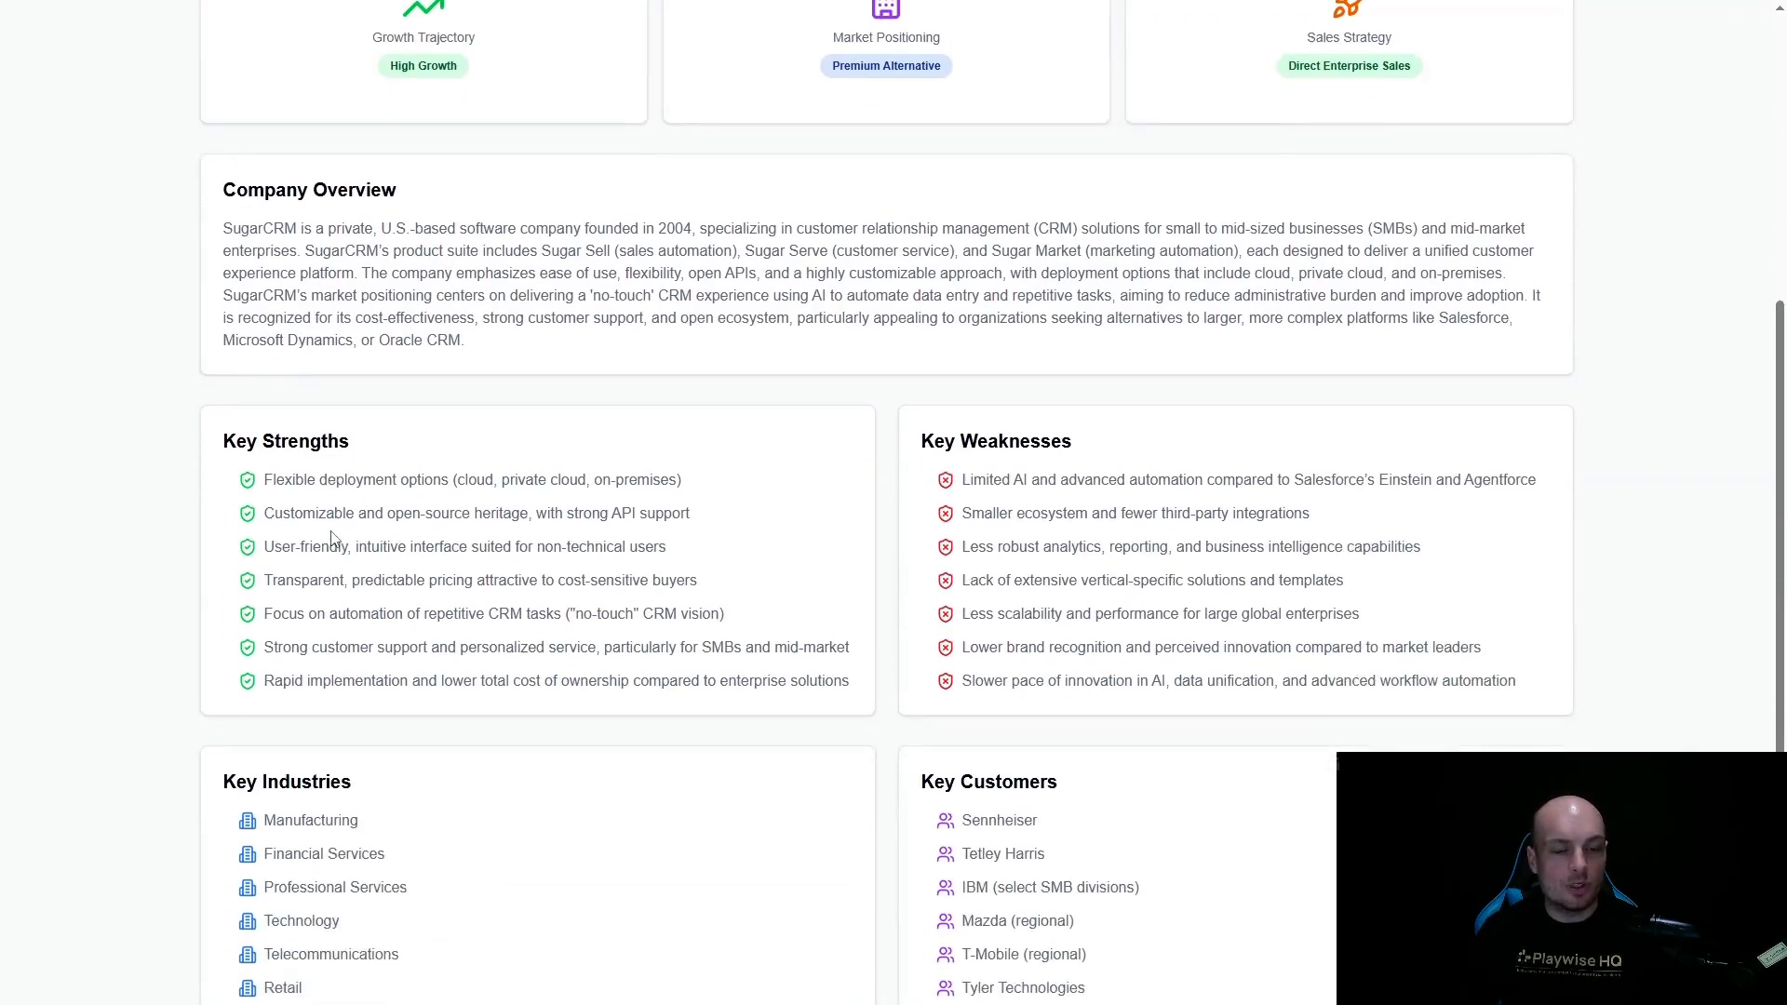
{"action": "scroll", "coordinate": [332, 538], "scroll_direction": "down", "scroll_amount": 1}
{"action": "scroll", "coordinate": [419, 583], "scroll_direction": "up", "scroll_amount": 6}
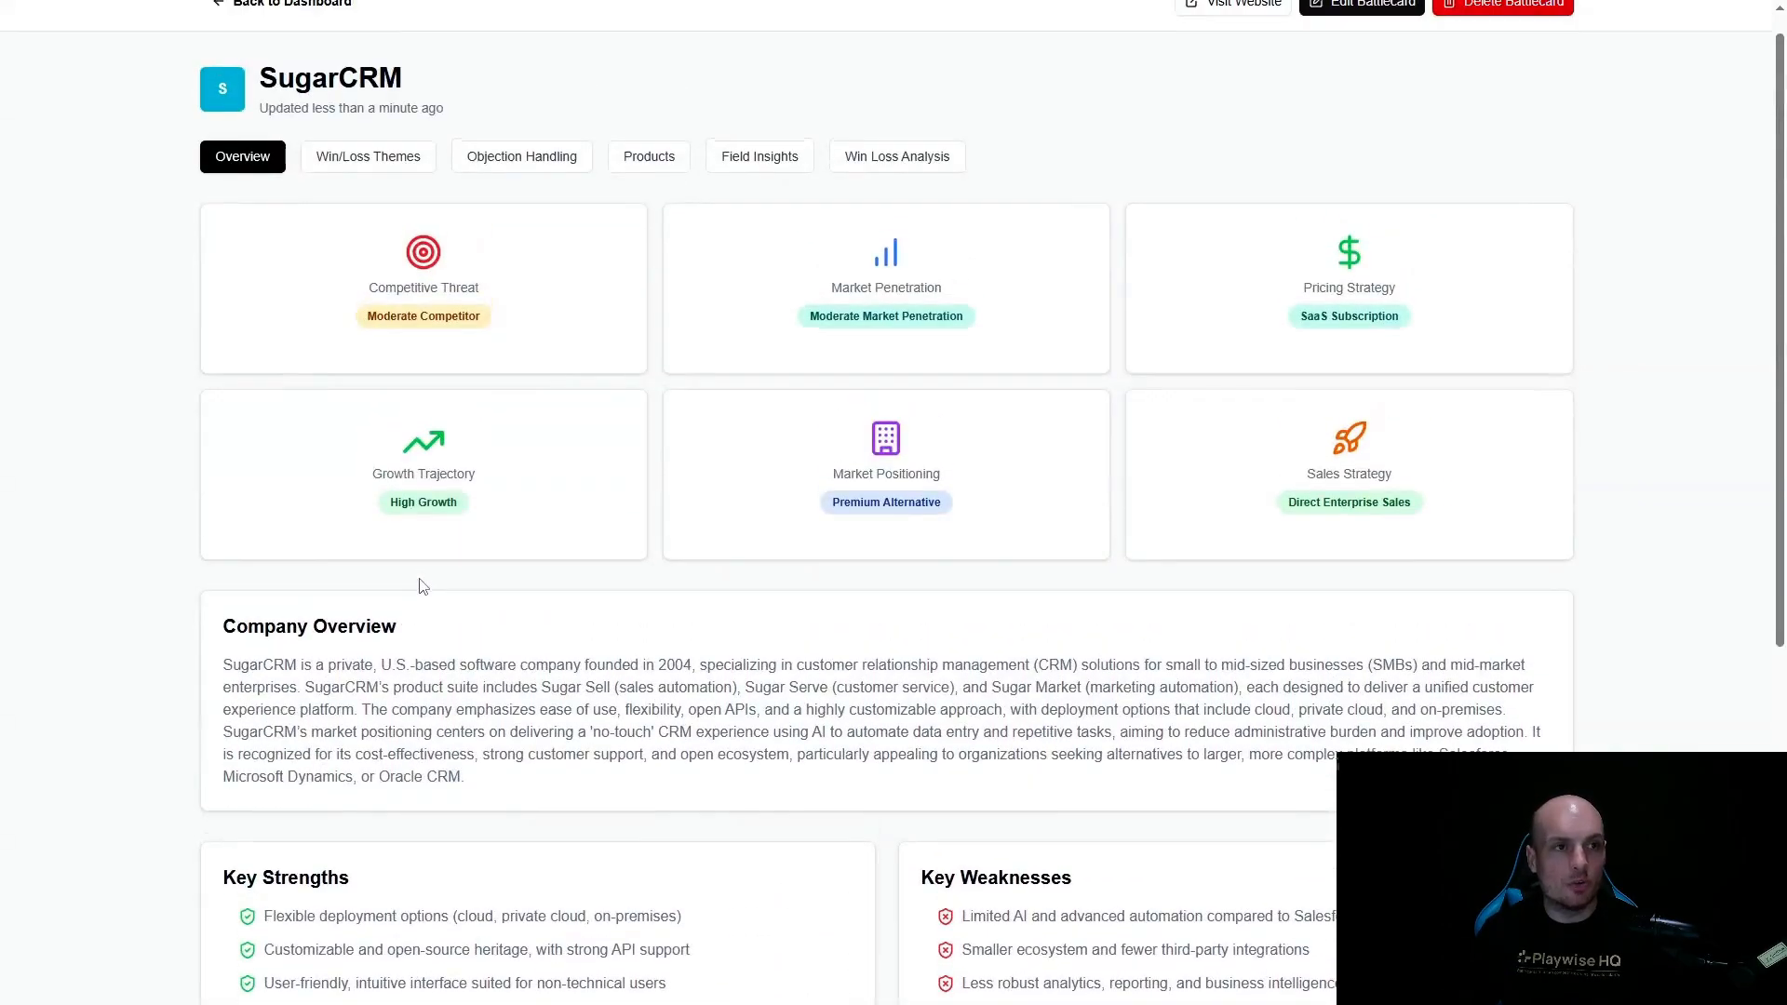
- Review the SugarCRM battlecard's win and loss themes, and look through its objection handling entries, including the response to the cost-effectiveness objection
{"action": "left_click", "coordinate": [391, 164]}
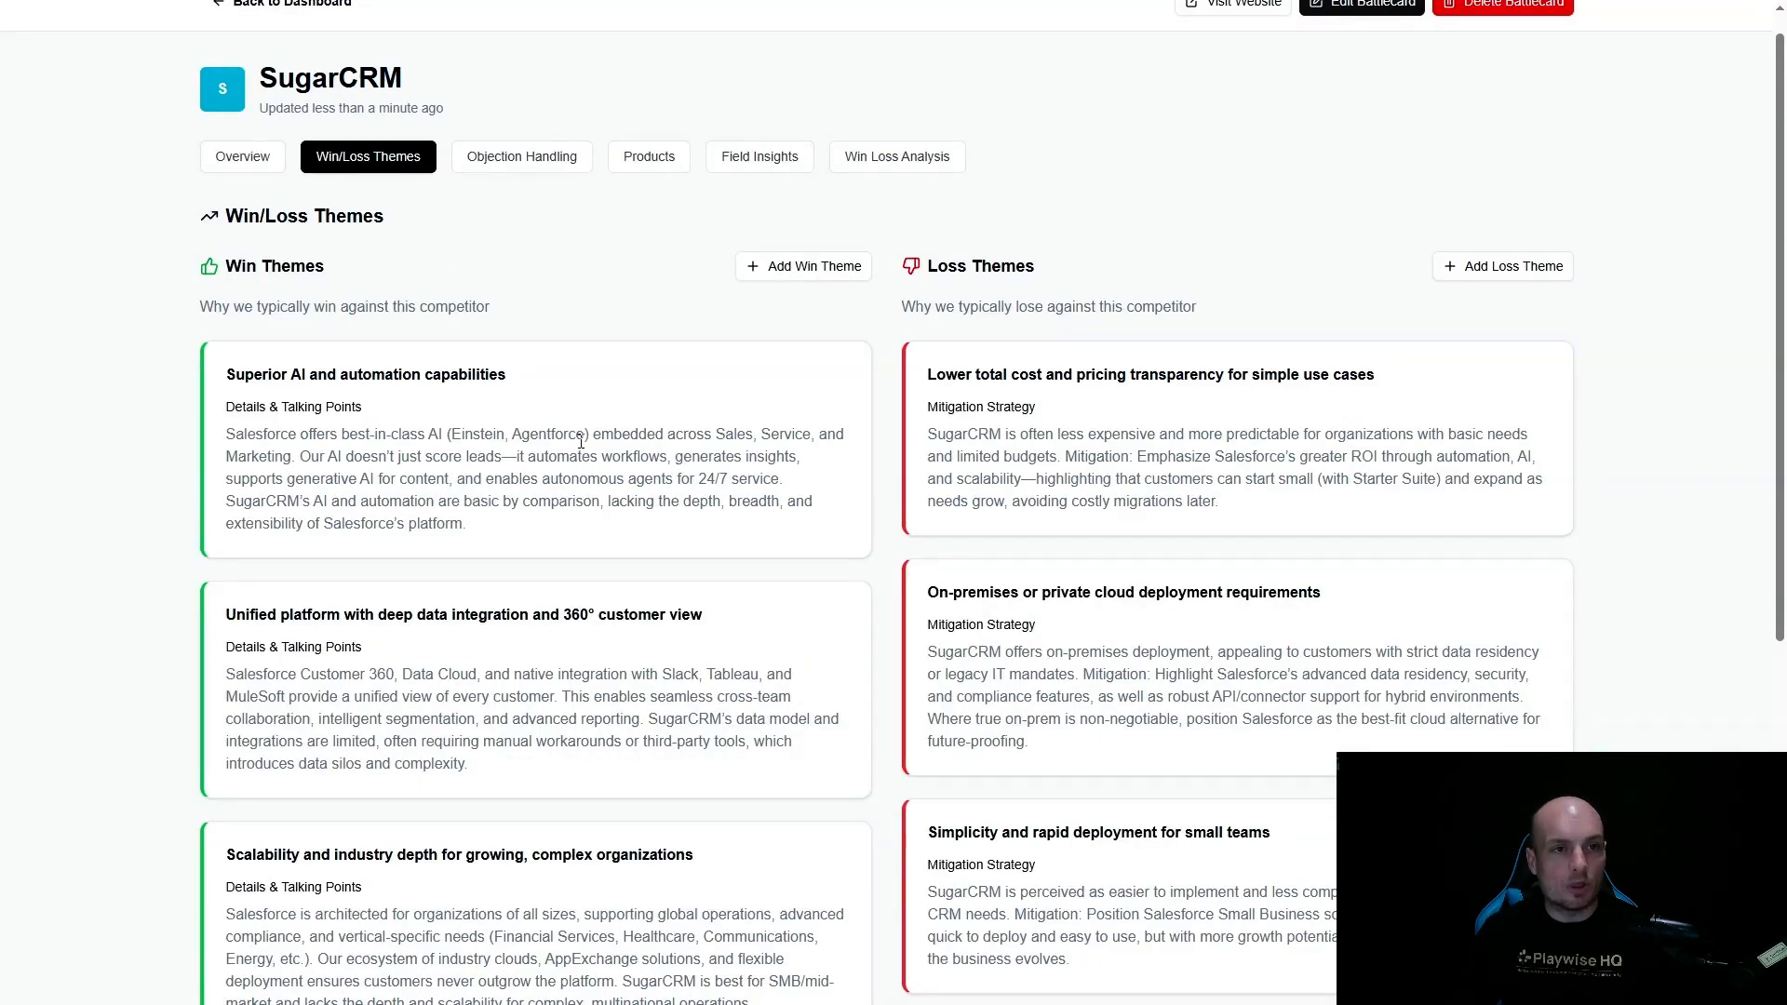
{"action": "scroll", "coordinate": [580, 431], "scroll_direction": "down", "scroll_amount": 6}
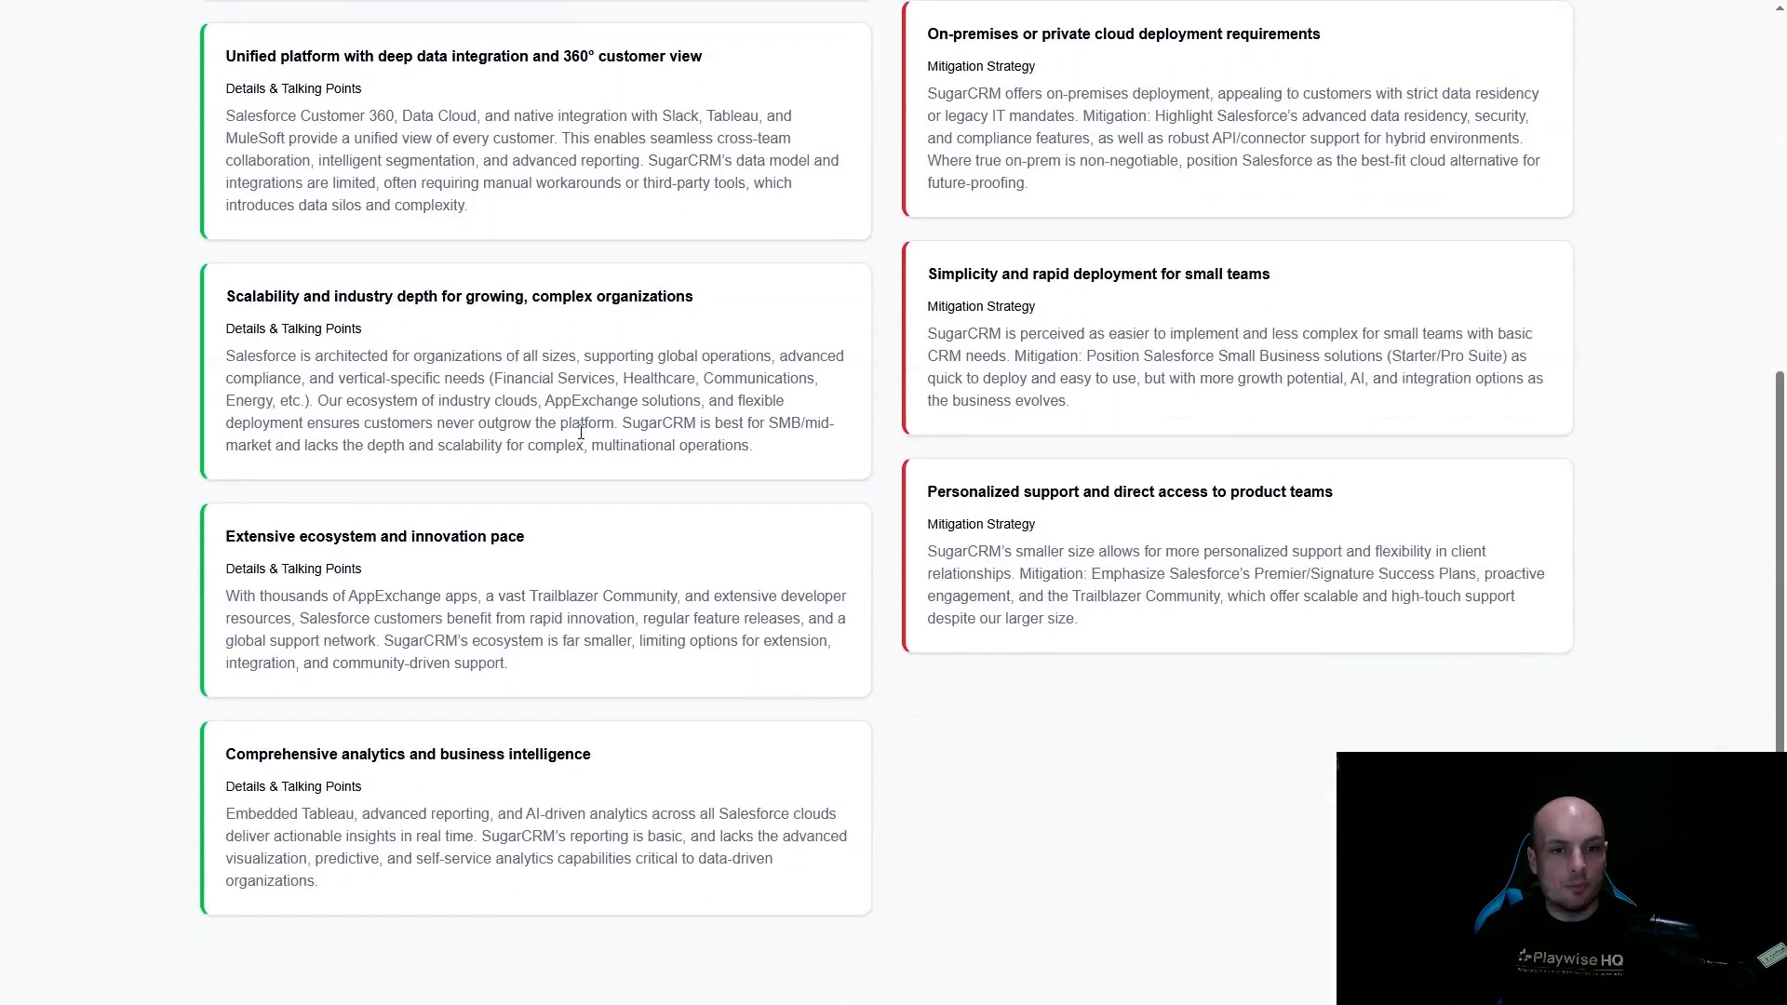
{"action": "scroll", "coordinate": [532, 195], "scroll_direction": "up", "scroll_amount": 6}
{"action": "left_click", "coordinate": [532, 194]}
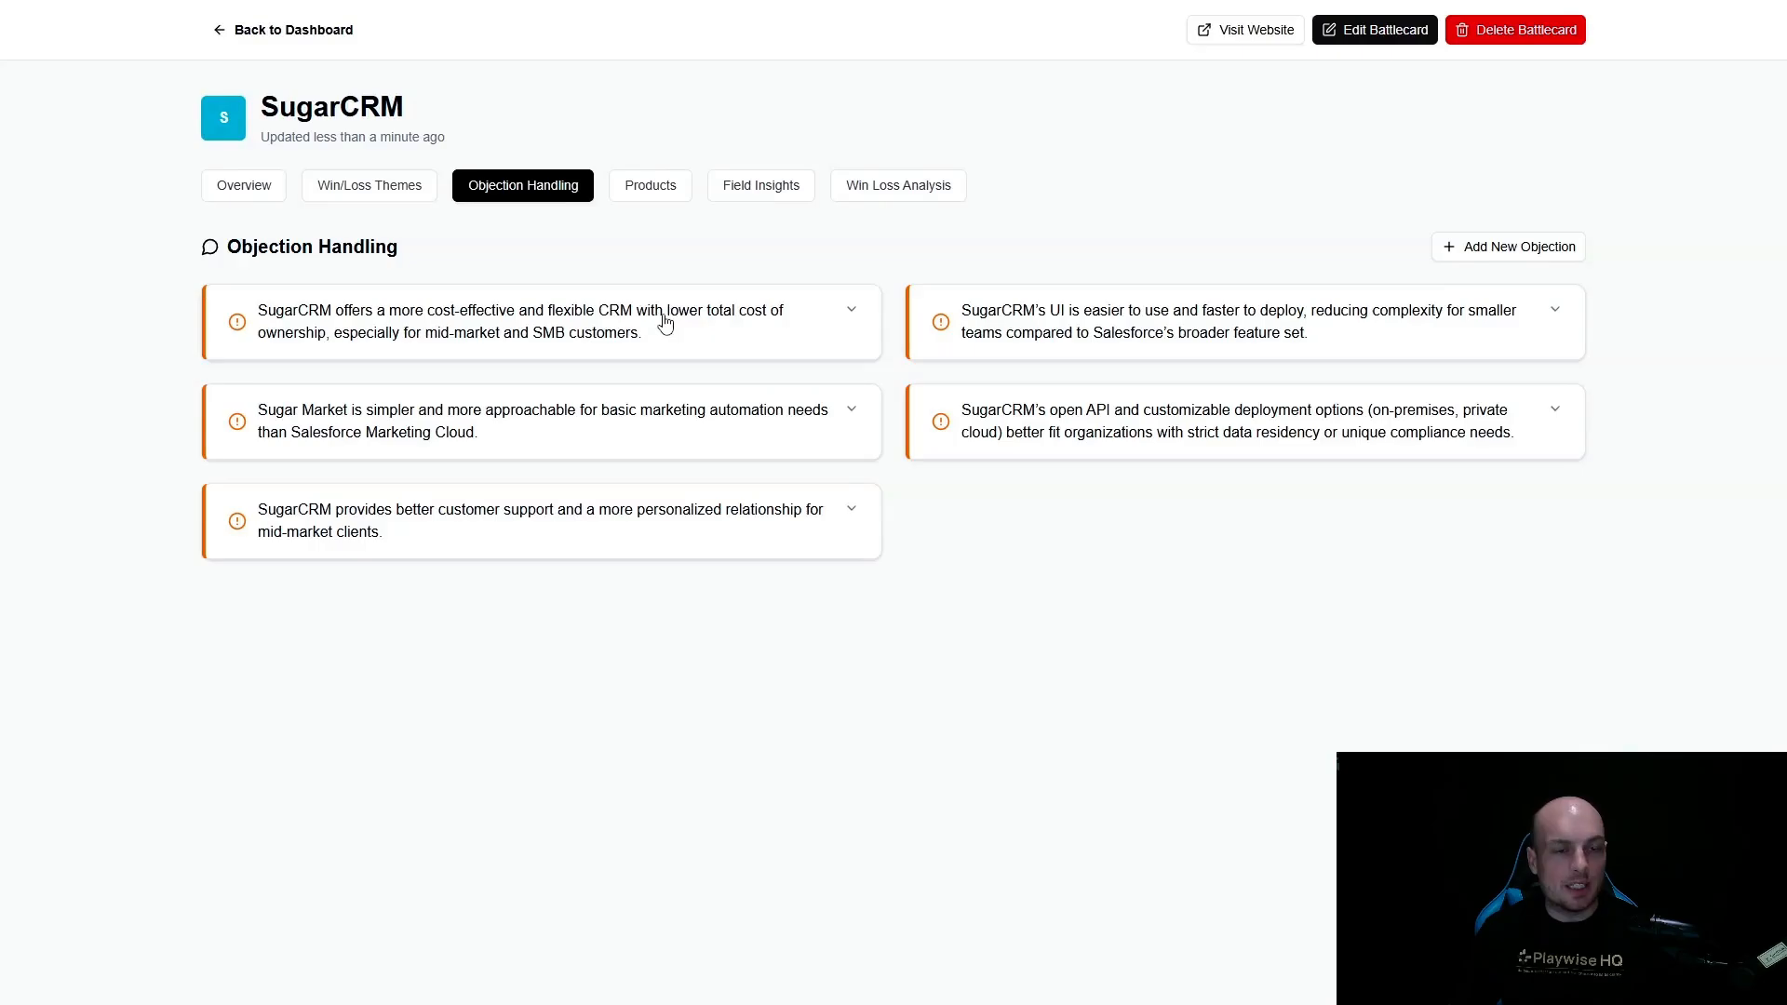
{"action": "left_click", "coordinate": [693, 321]}
{"action": "left_click", "coordinate": [694, 321]}
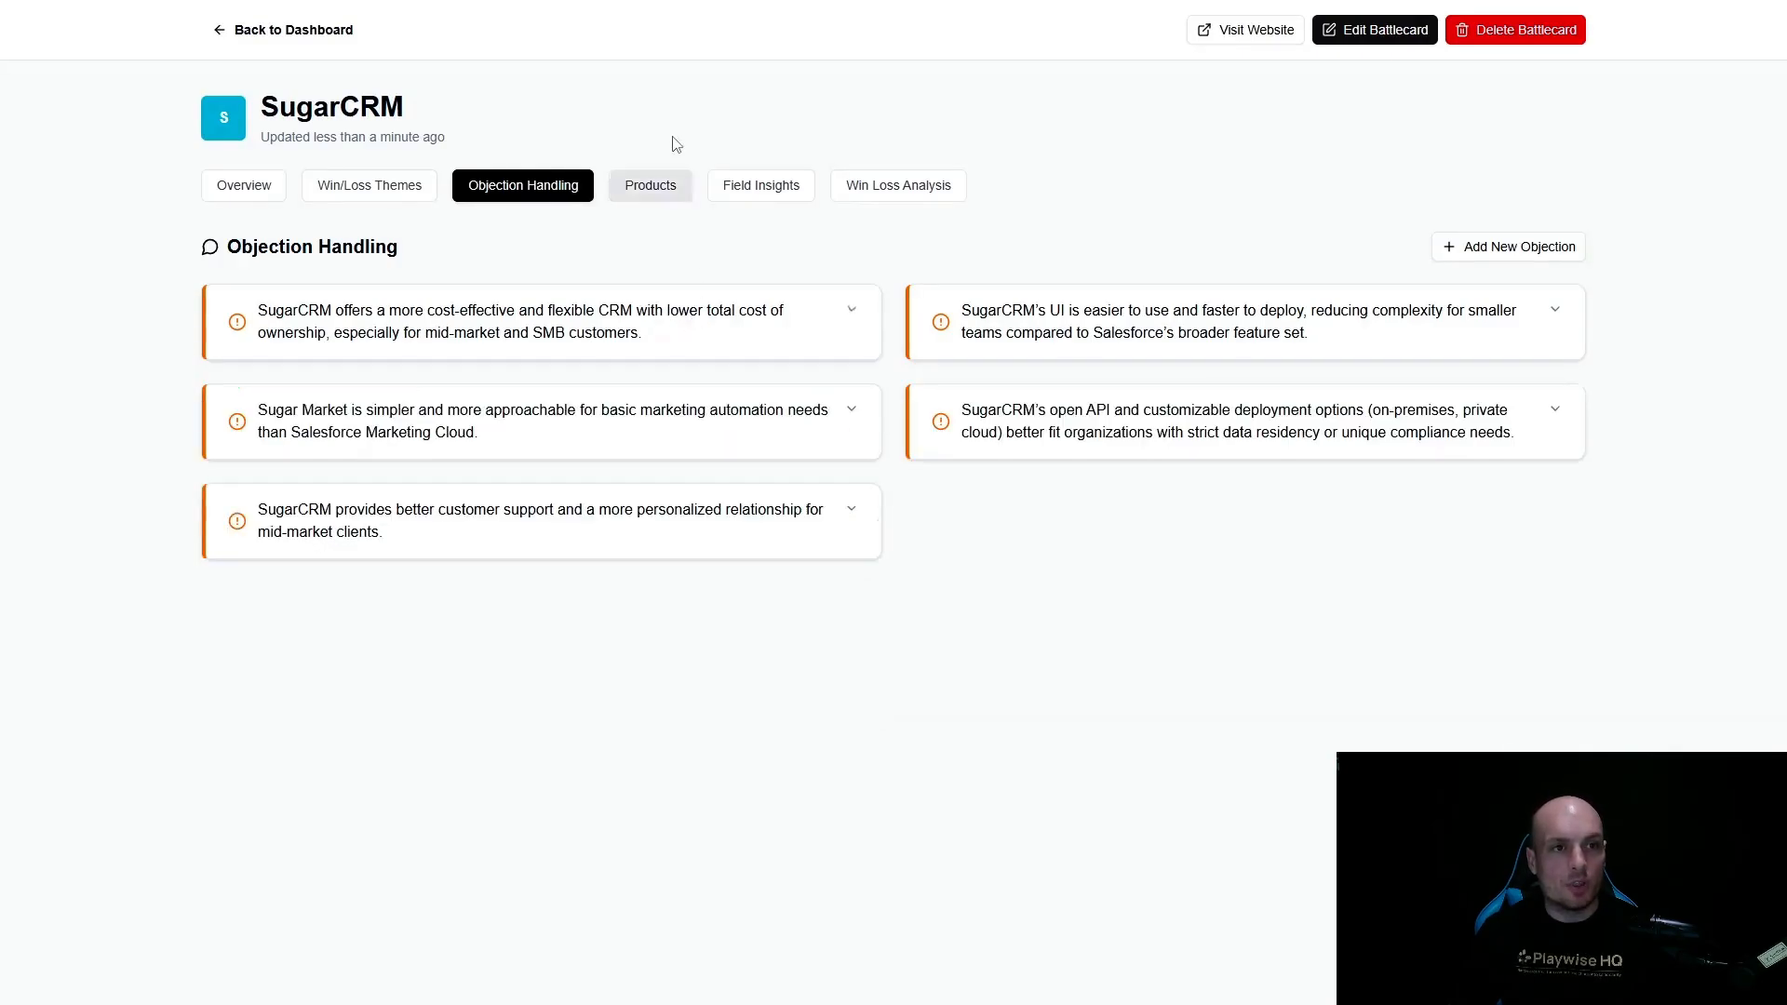
- Review the battlecard's product portfolio, reading the strengths and weaknesses of Sugar Sell, Sugar Serve and Sugar Market
{"action": "left_click", "coordinate": [651, 185]}
{"action": "scroll", "coordinate": [606, 379], "scroll_direction": "down", "scroll_amount": 5}
{"action": "scroll", "coordinate": [606, 379], "scroll_direction": "down", "scroll_amount": 2}
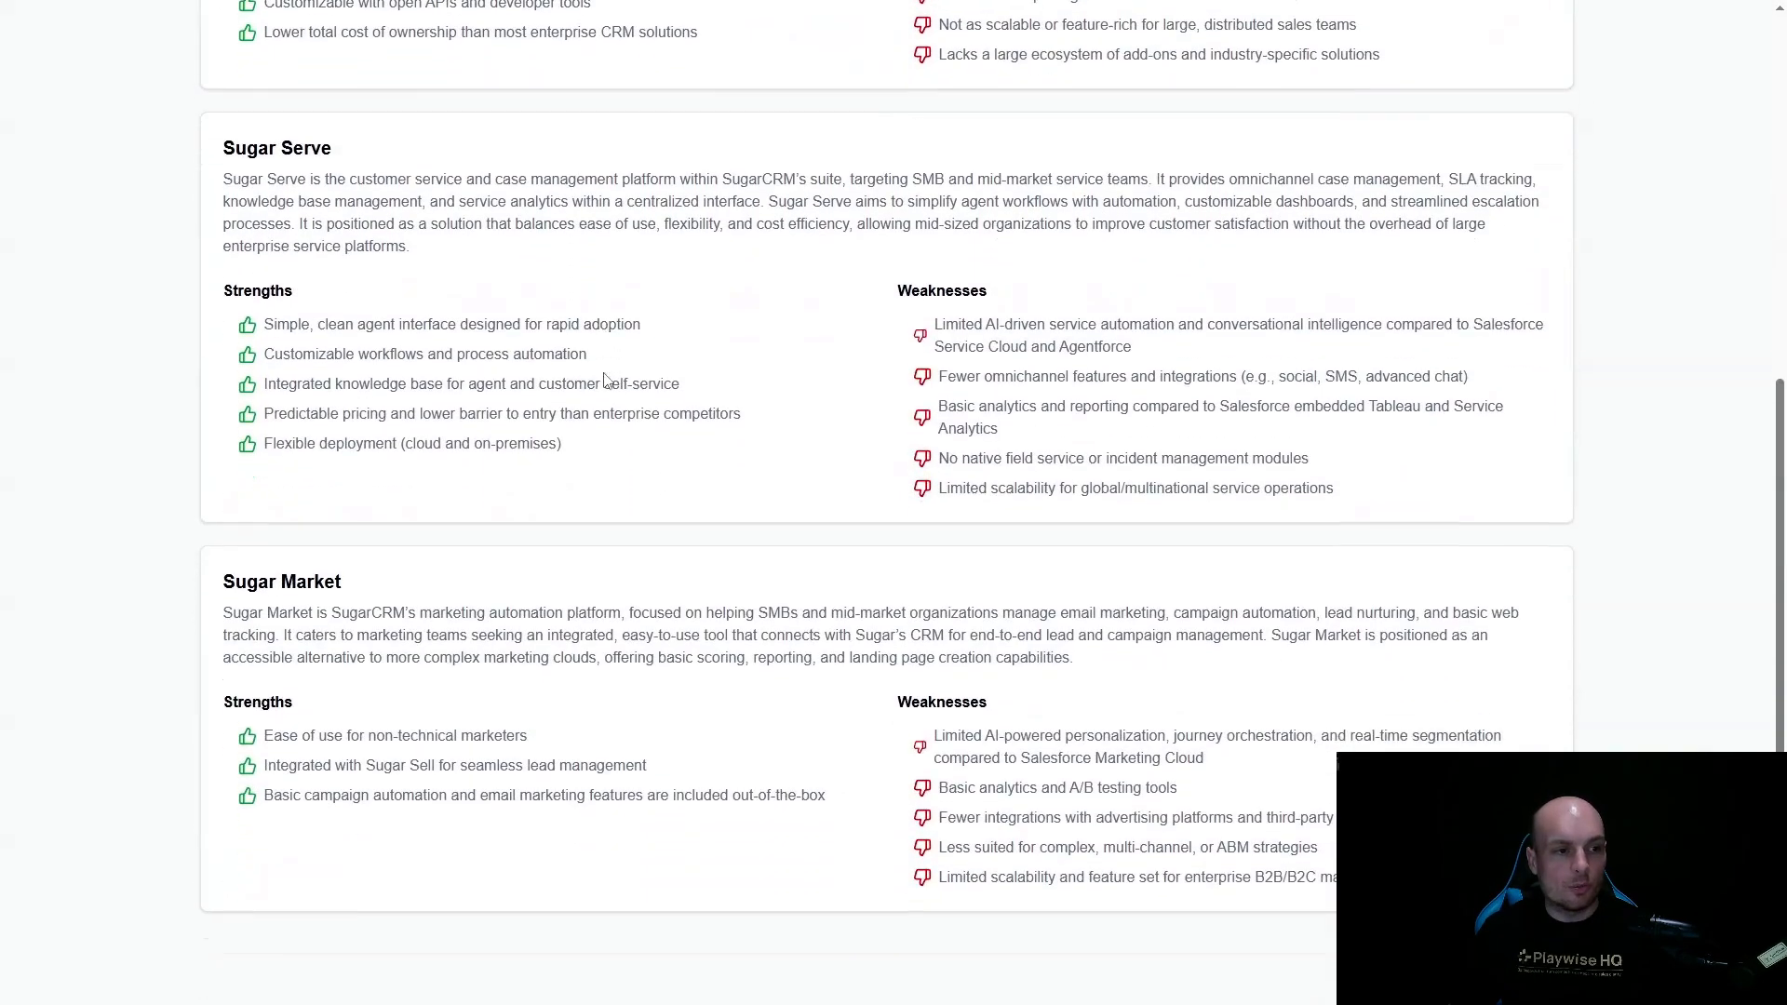
{"action": "scroll", "coordinate": [638, 610], "scroll_direction": "up", "scroll_amount": 7}
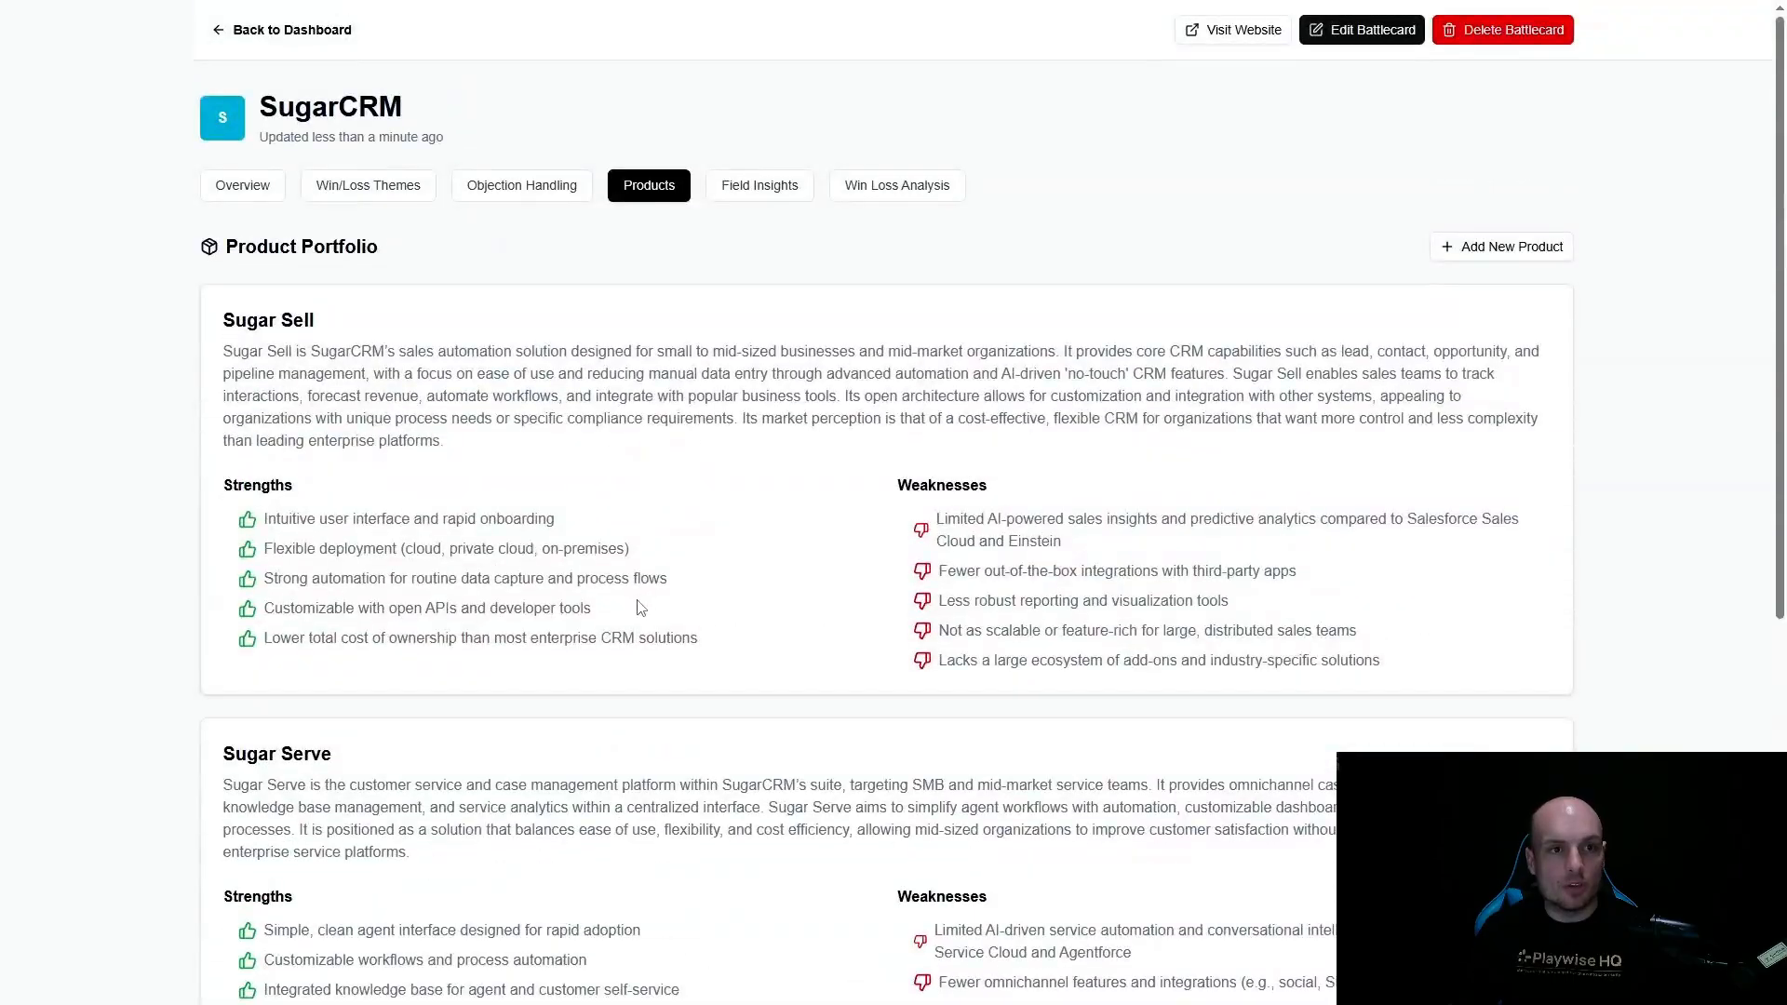
- Look at the battlecard's field insights and win/loss analysis sections, and return to the field insights
{"action": "left_click", "coordinate": [741, 191]}
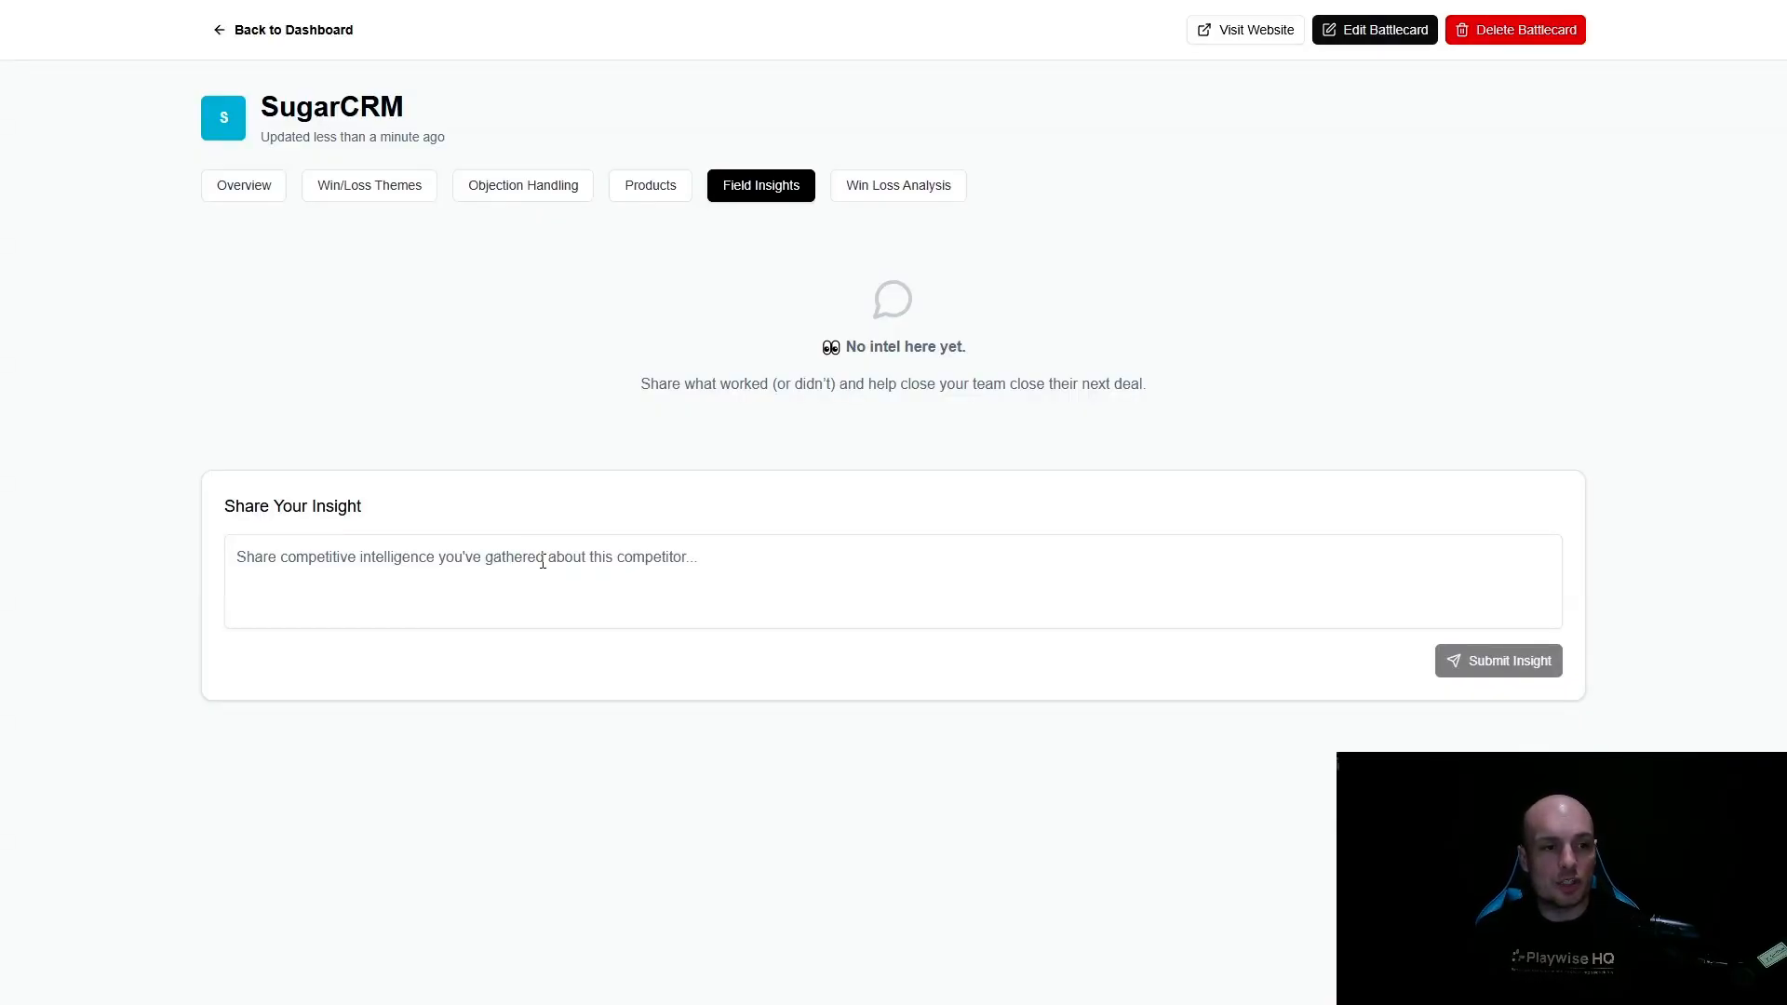
{"action": "left_click", "coordinate": [881, 197]}
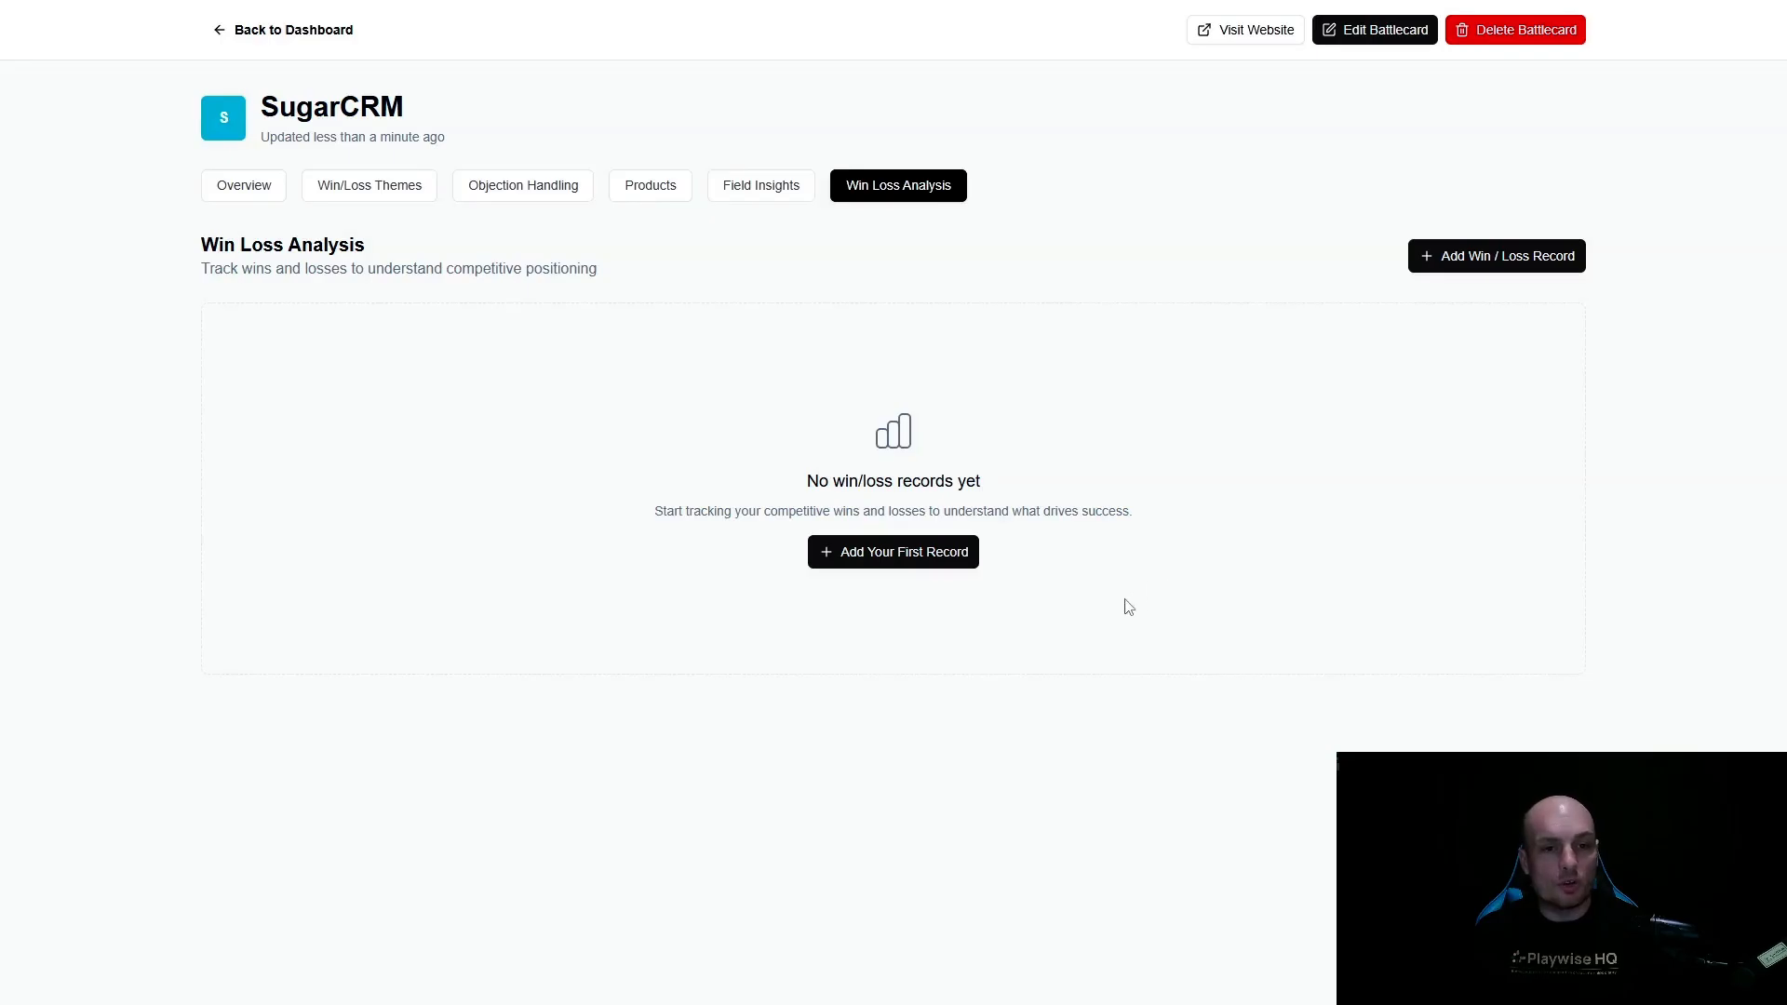
{"action": "left_click", "coordinate": [770, 190]}
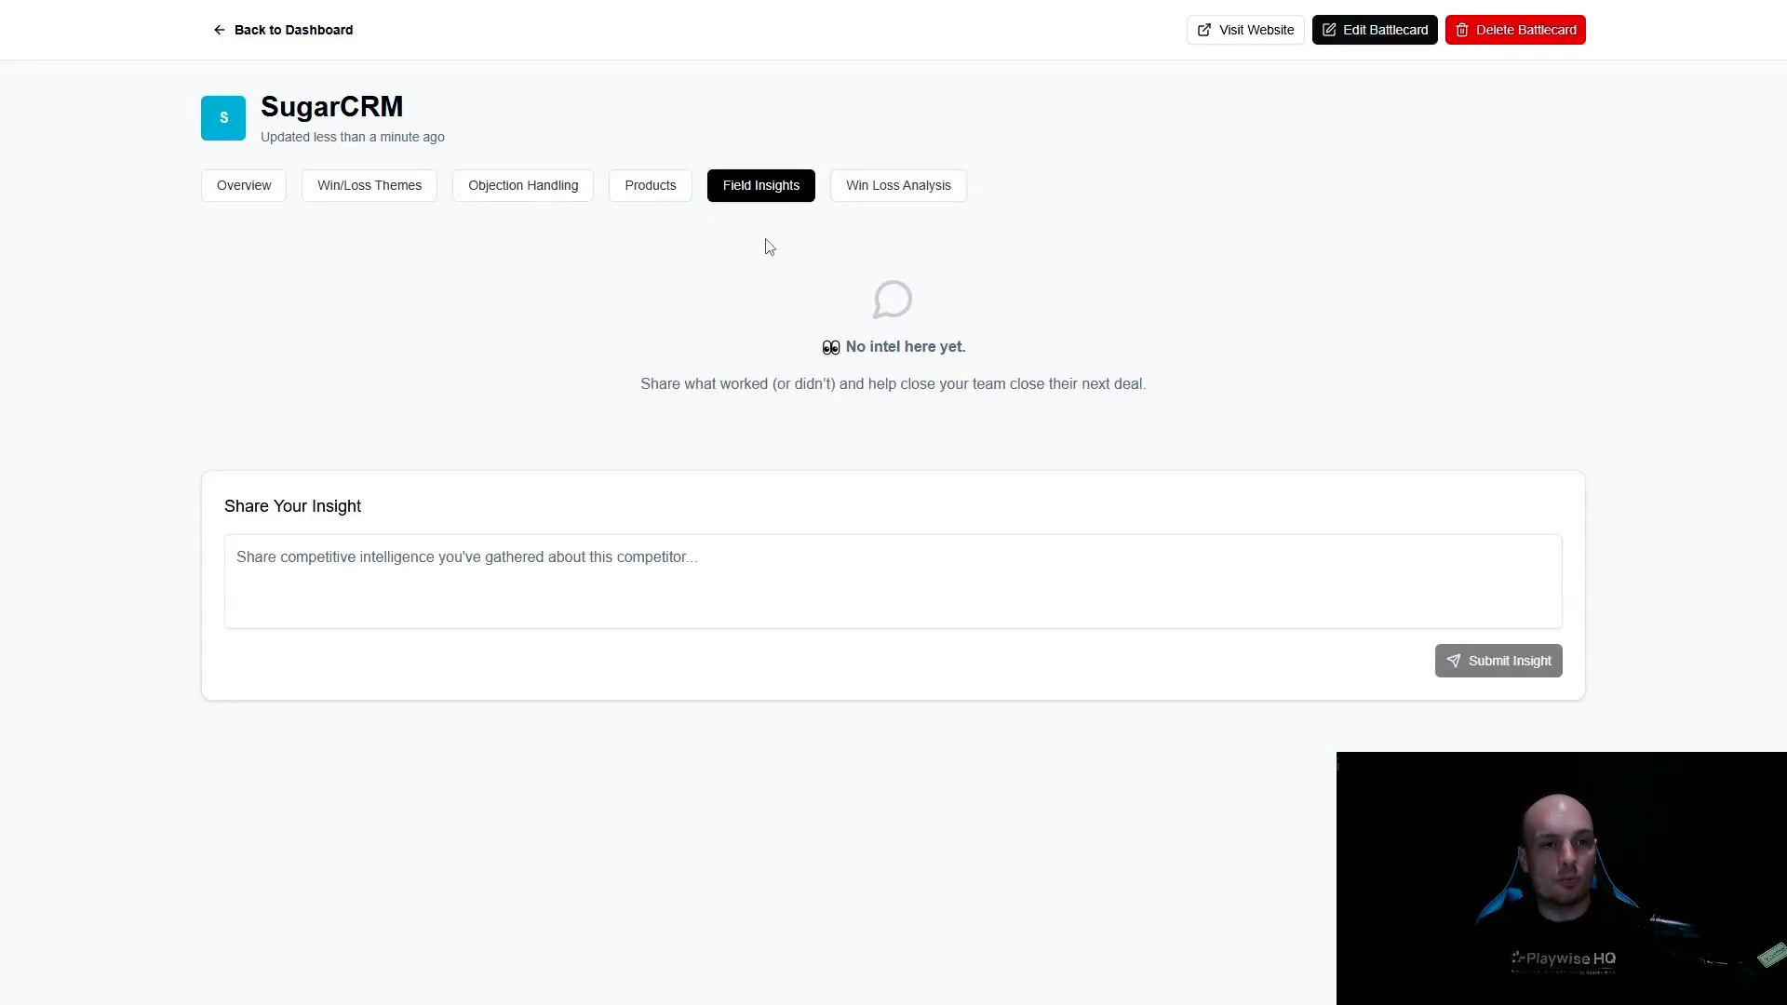